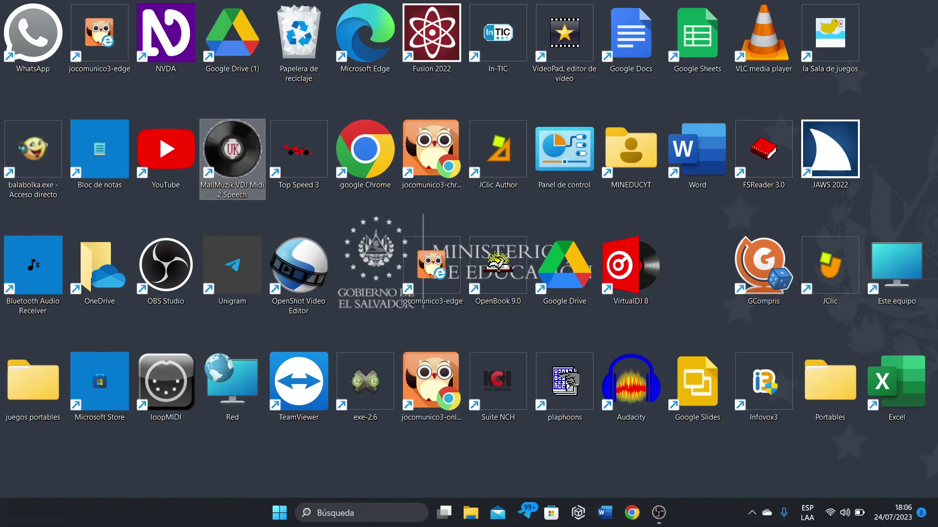
key(super)
key(Escape)
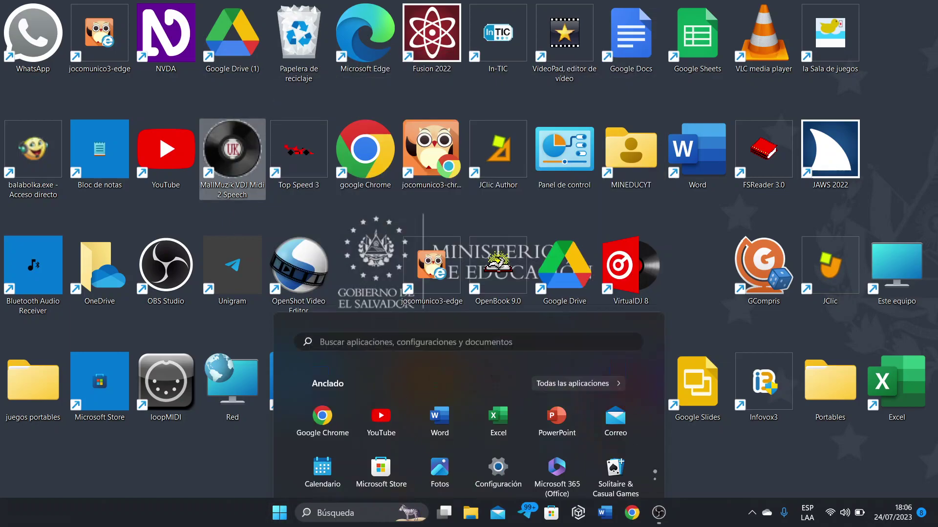
key(super)
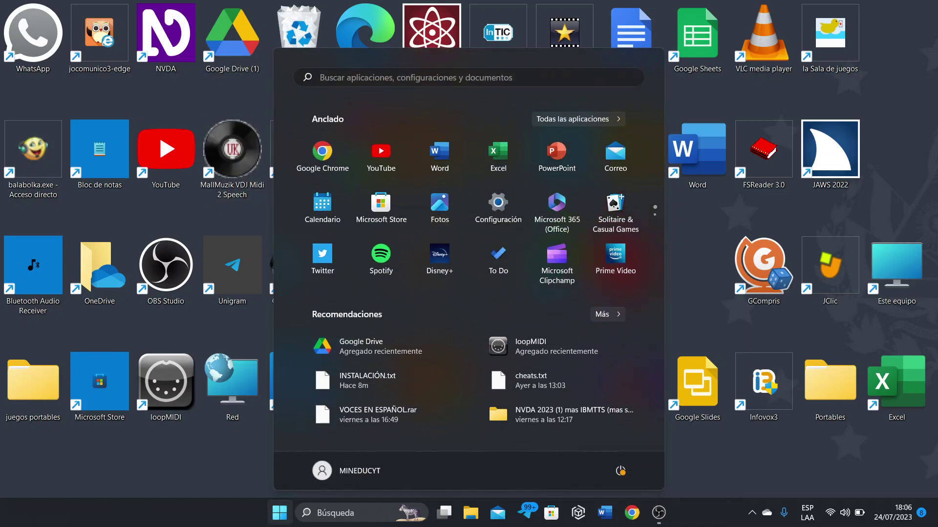
text(word)
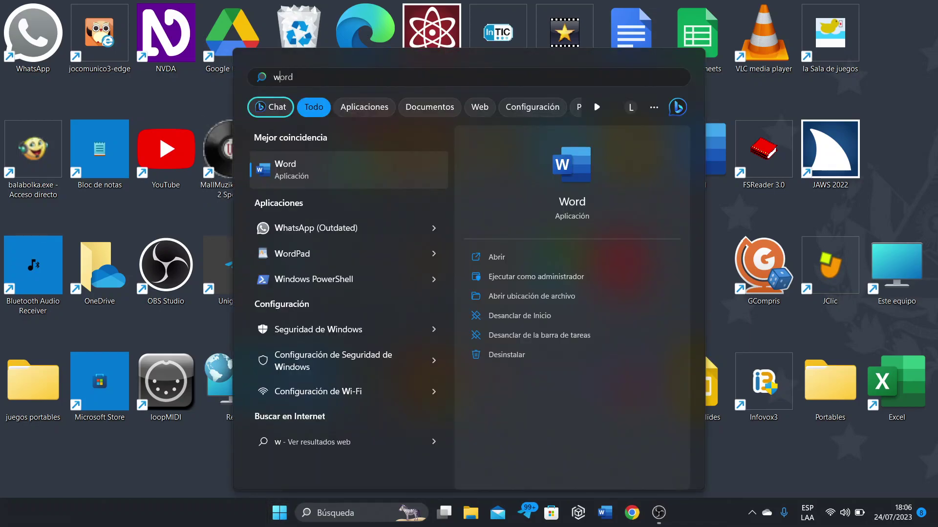
key(Escape)
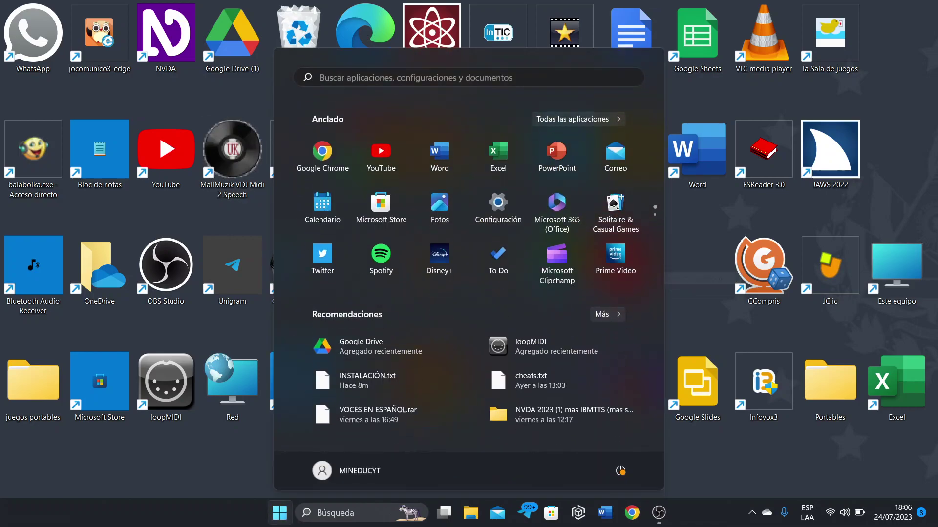
text(explorador de archivos)
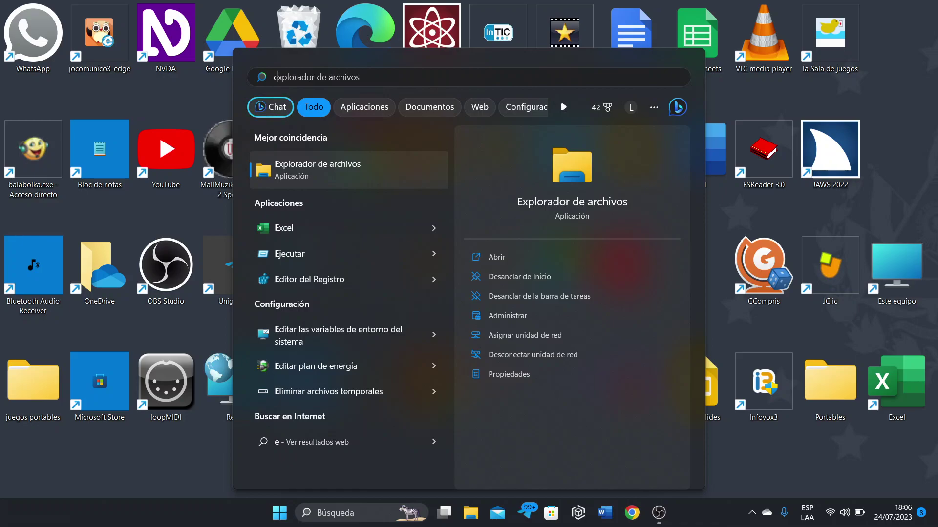
key(Escape)
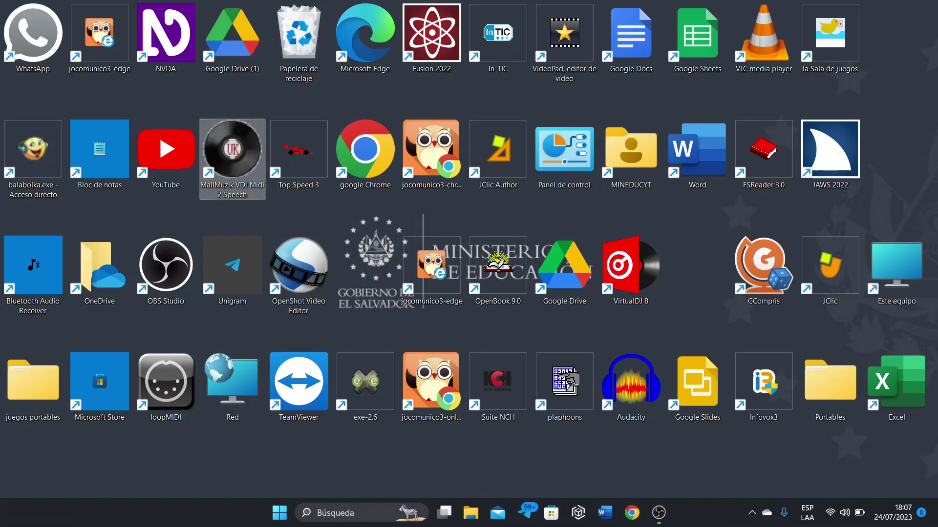
Step: Open the Documents folder in File Explorer and go through its first subfolders
key(Down)
key(Return)
key(Down)
key(Down)
key(Down)
key(Down)
key(Down)
key(Down)
key(Down)
key(Down)
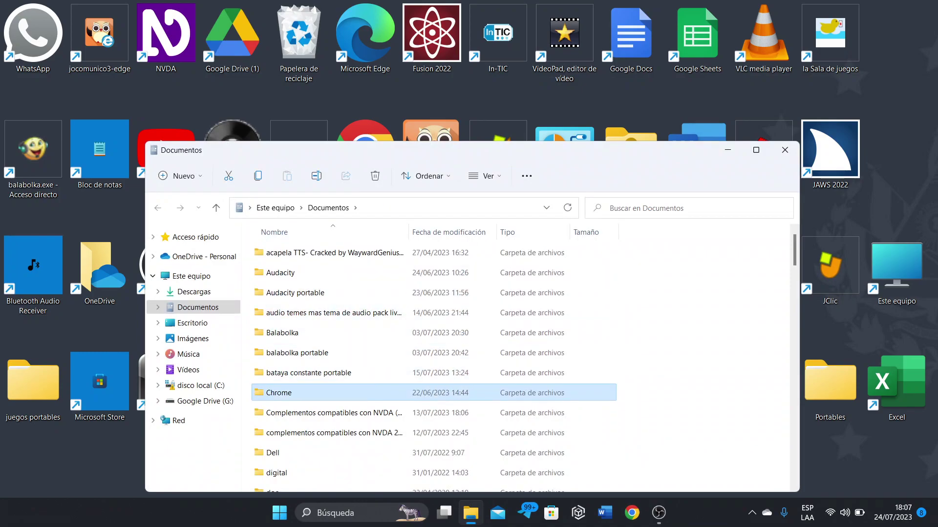
Step: Open instrucciones.txt from the Documents subfolder "Pack de sonidos para NVDA_por Tecnología accesible"
key(p)
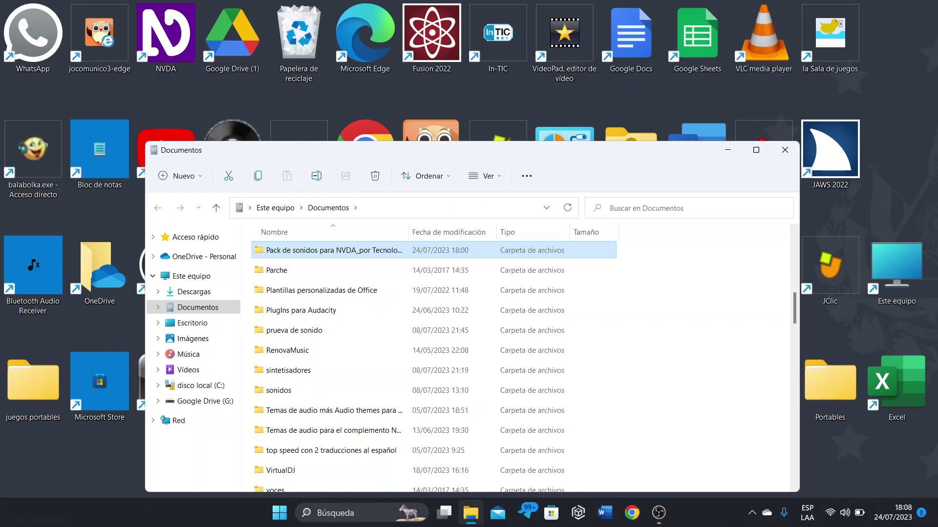
key(Return)
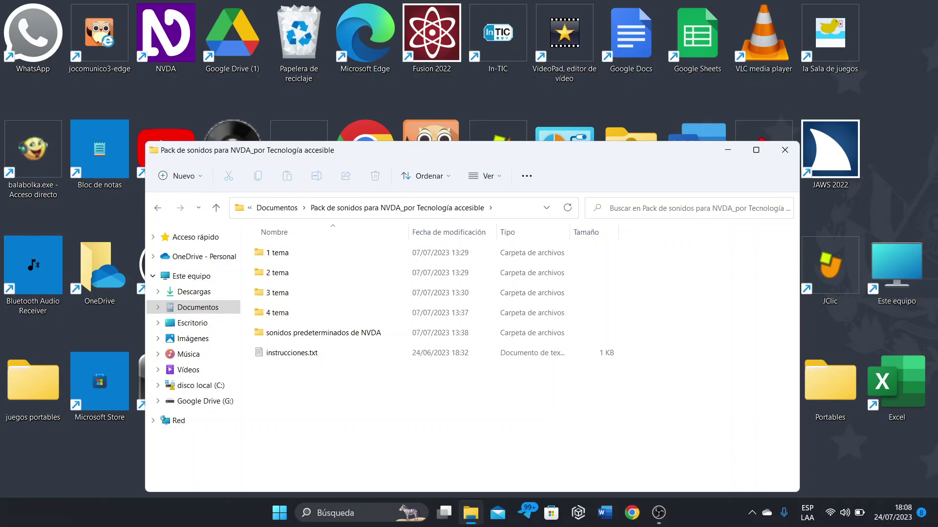
click(292, 352)
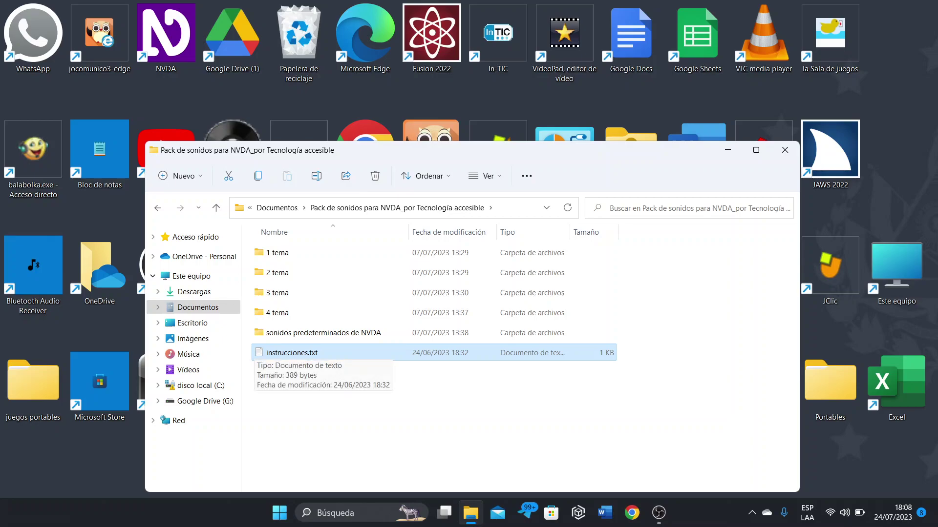
key(Return)
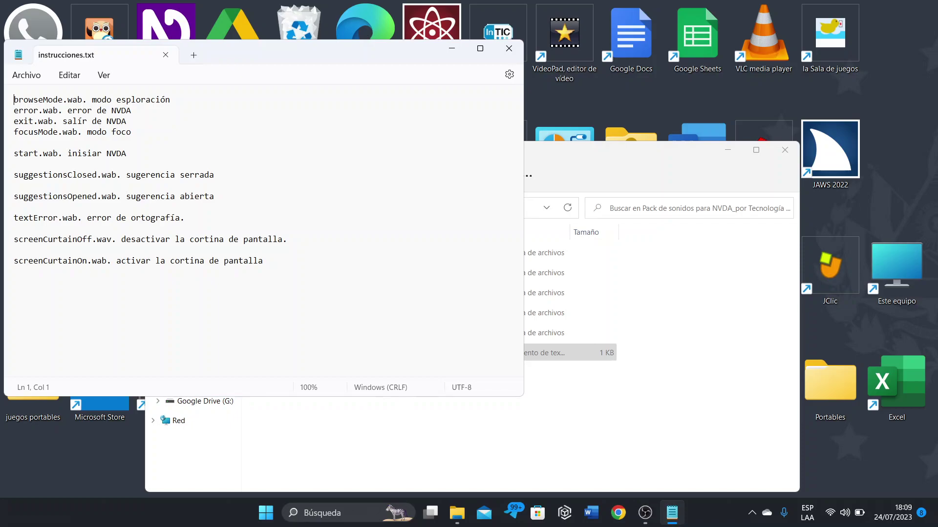
Step: Examine the NVDA sound file names and their descriptions in instrucciones.txt, including the textError line
key(ctrl+End)
key(Home)
key(Home)
key(Right)
key(Up)
key(Up)
key(End)
key(ctrl+Left)
key(ctrl+Left)
key(ctrl+Left)
key(ctrl+Left)
key(Up)
key(Up)
key(Home)
key(Up)
key(Up)
key(Up)
click(87, 218)
click(62, 218)
click(63, 217)
click(52, 218)
Step: Minimize all windows and open the Documents folder in a new File Explorer window
key(super+d)
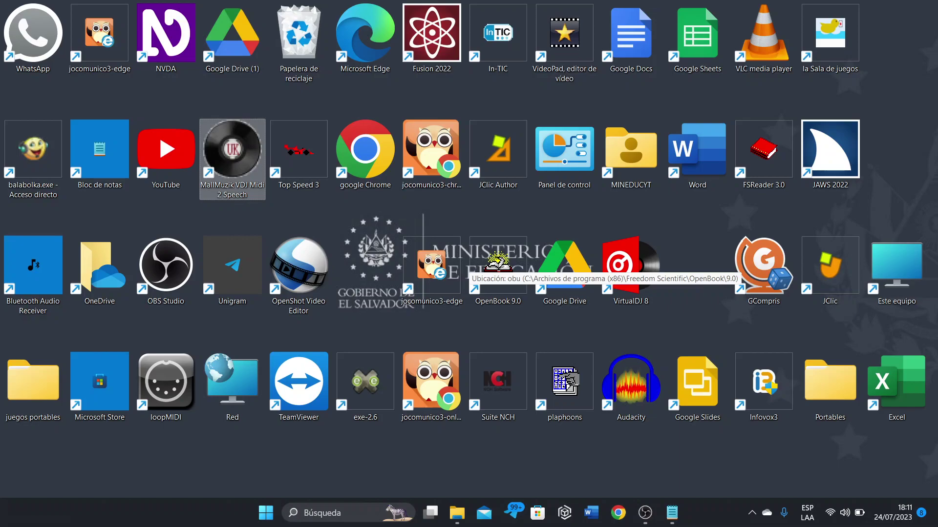
key(super+e)
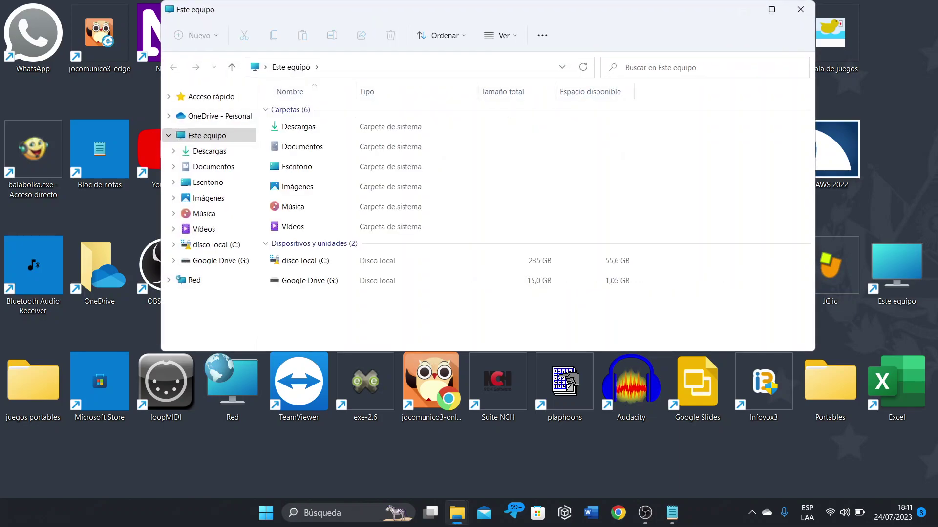
key(Down)
key(Down)
key(Up)
key(Return)
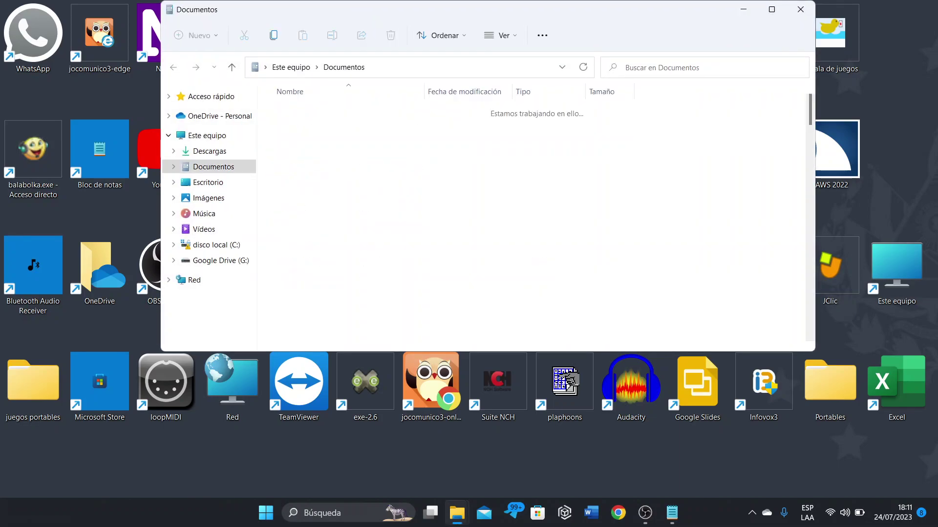
Step: Open the sonidos subfolder inside Documents
key(Down)
key(Down)
key(Down)
key(Down)
key(Down)
key(Down)
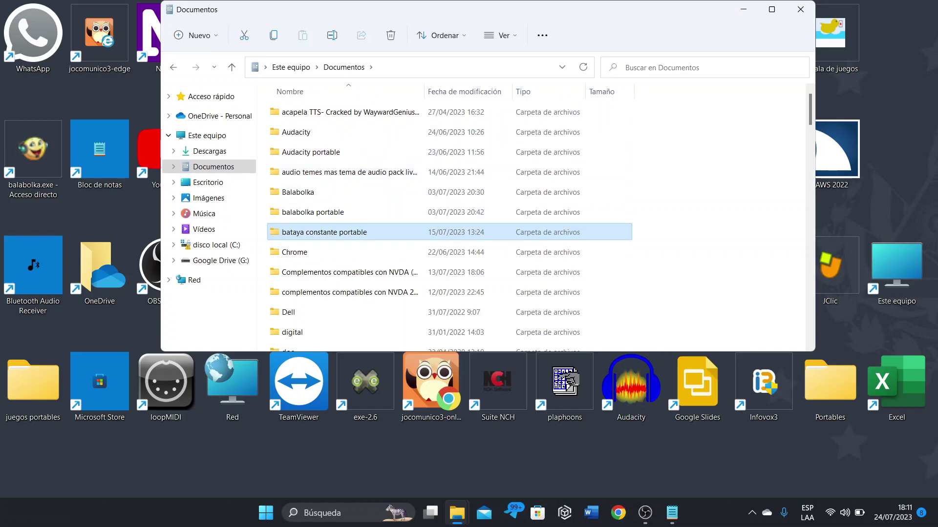
key(s)
key(Down)
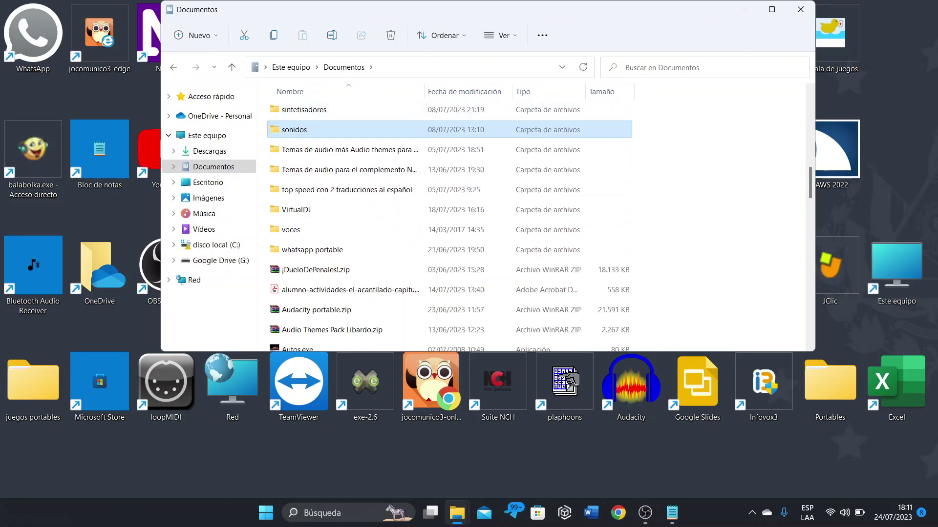
key(Return)
Step: Go through the sound theme folders in sonidos and select the "teclado off computer" folder
key(Down)
key(Down)
key(Down)
key(Down)
key(Down)
key(Down)
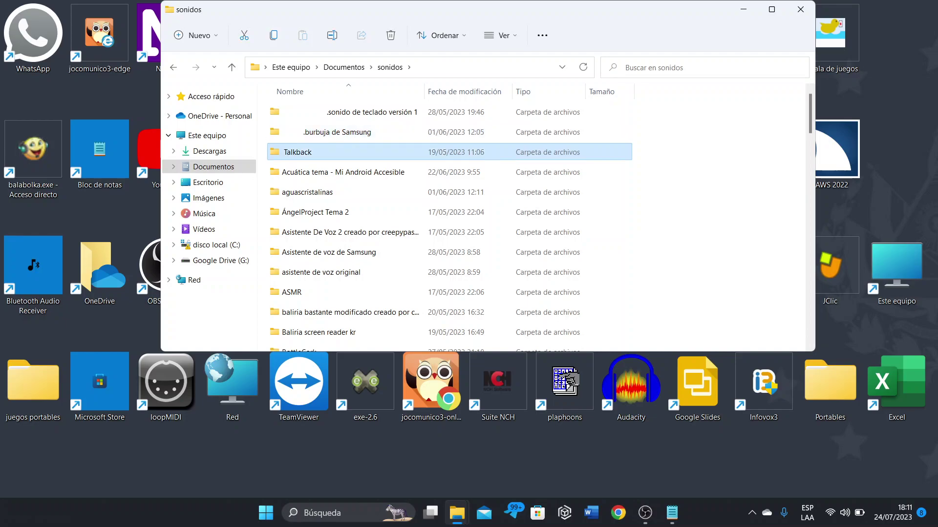
key(Down)
key(Down)
key(Down)
key(Down)
key(Down)
key(Down)
key(Down)
key(Down)
key(Down)
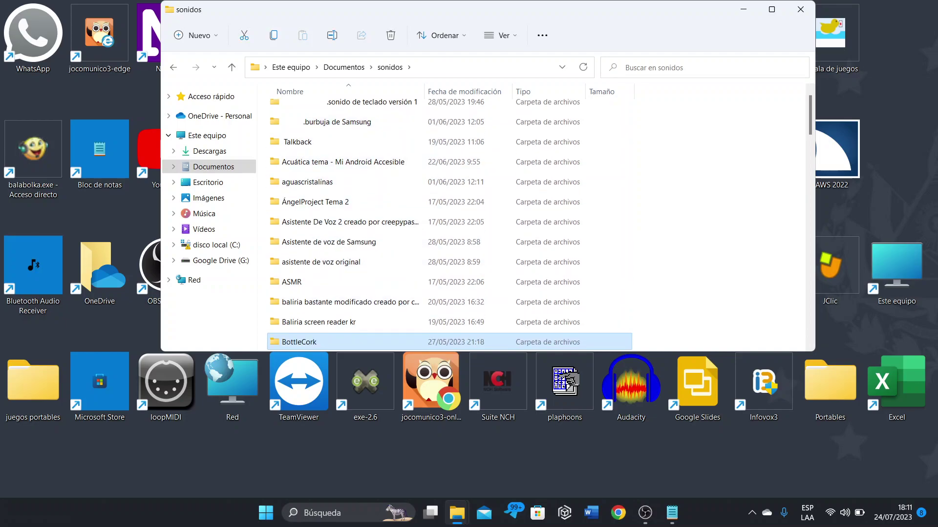
key(Down)
key(Down)
key(Down)
key(Down)
key(Down)
key(Down)
key(Down)
key(Down)
key(Down)
key(Down)
key(Down)
key(Down)
key(Down)
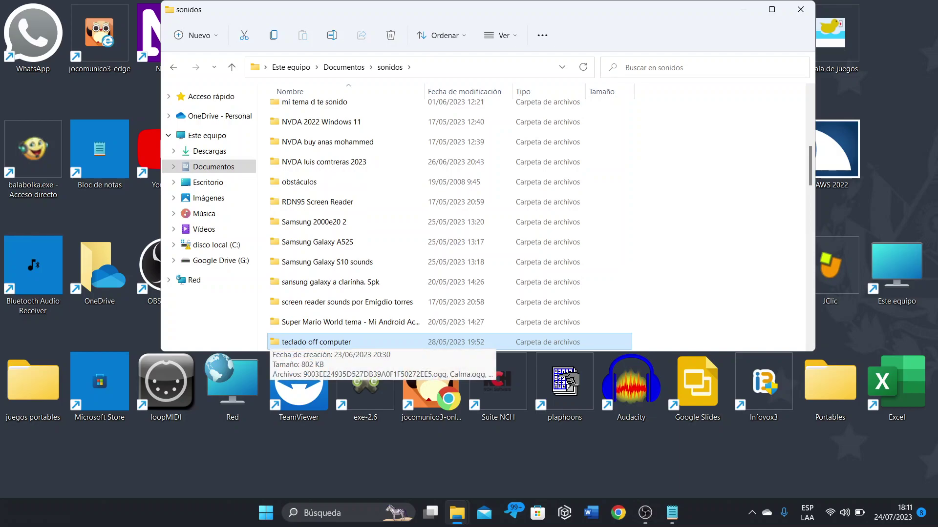
Step: Switch to instrucciones.txt in Notepad and copy the name textError without its file extension
key(alt+Tab)
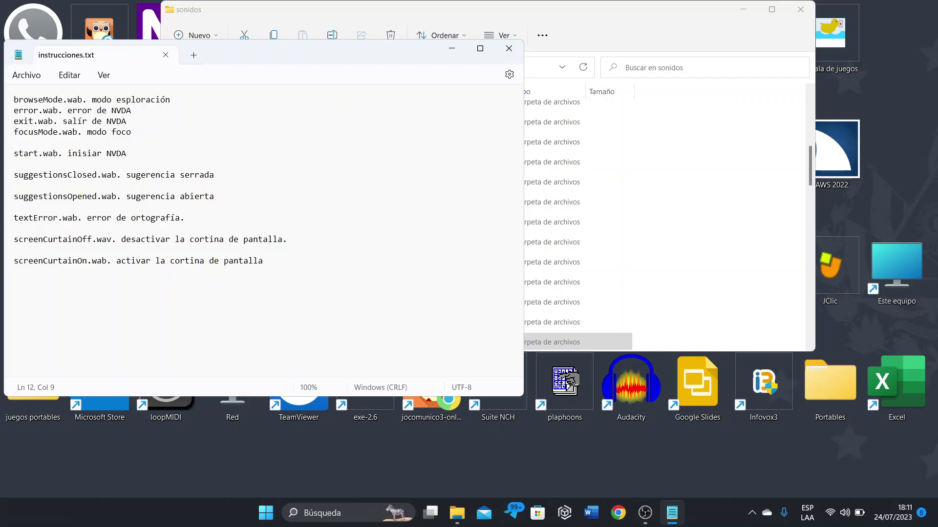
click(14, 228)
key(Right)
key(Up)
key(Down)
key(Up)
key(Down)
key(shift+Right)
key(shift+Right)
key(shift+Right)
key(shift+Right)
key(shift+Right)
key(shift+Right)
key(shift+Right)
key(shift+Right)
key(shift+Right)
key(shift+Right)
key(shift+Left)
key(ctrl+c)
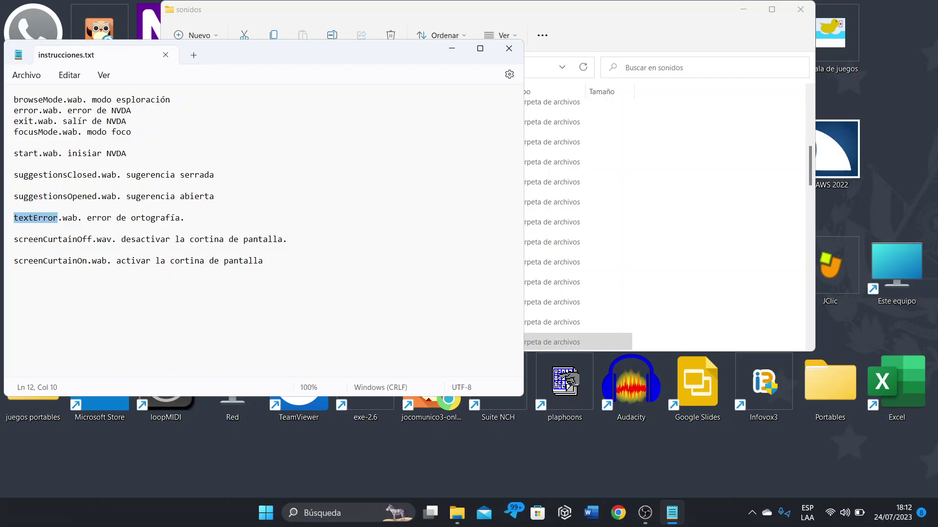
Step: Switch back to the sonidos folder in File Explorer, keeping "teclado off computer" selected
key(alt+Tab)
key(Down)
key(Up)
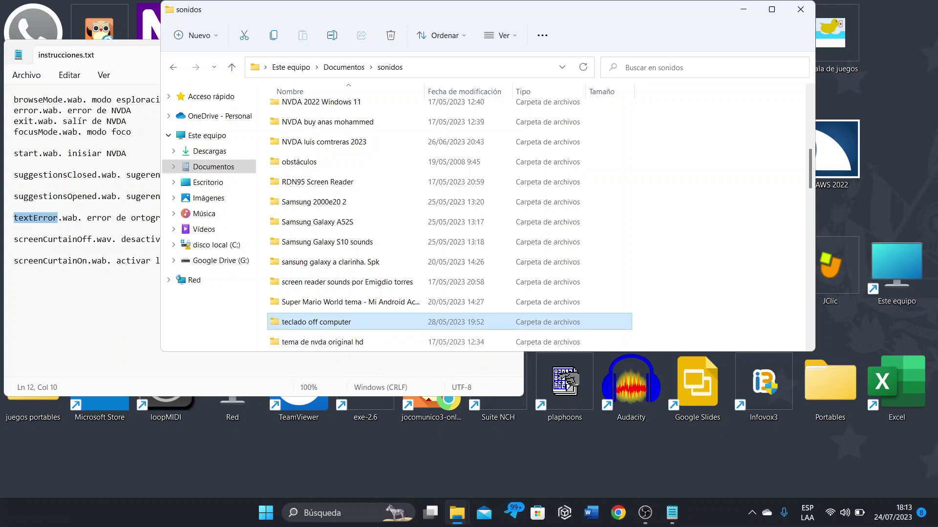
key(Tab)
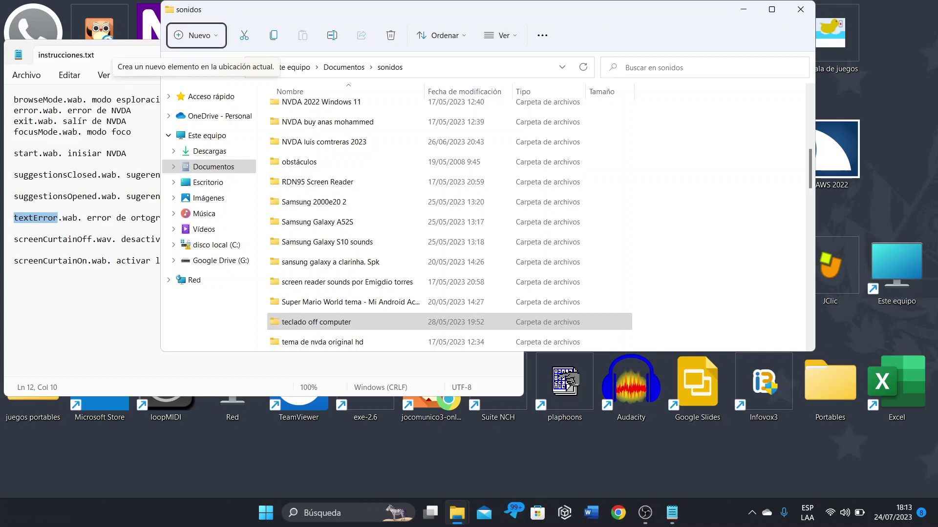
key(shift+Tab)
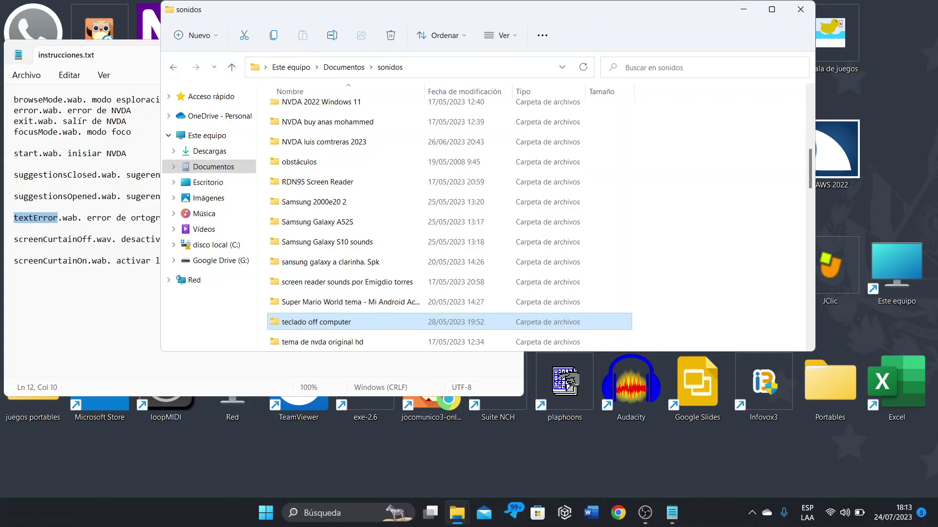
key(shift+F10)
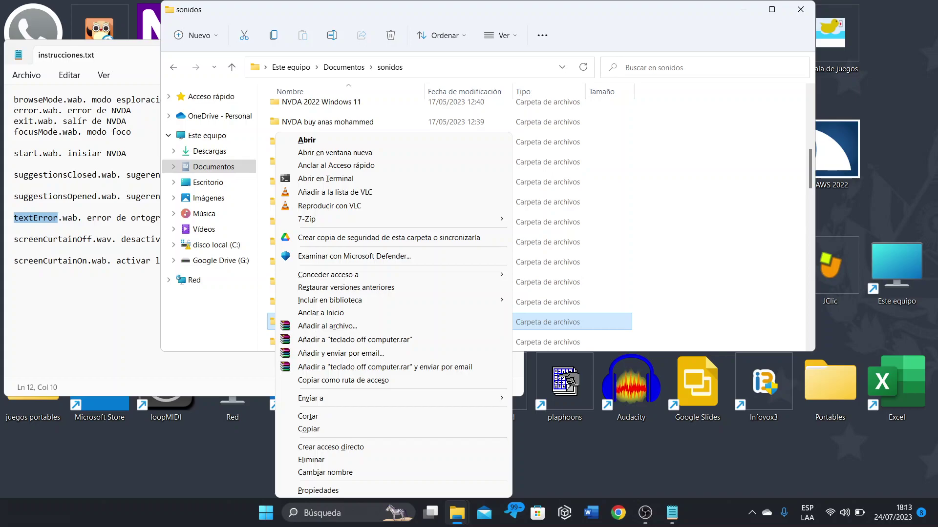
key(Up)
key(Up)
key(Up)
key(Down)
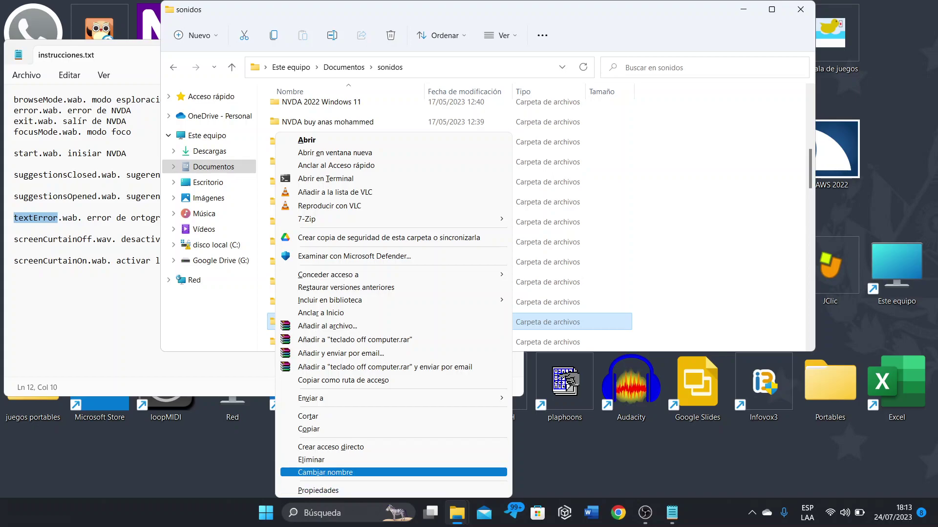
key(Down)
key(Up)
key(Escape)
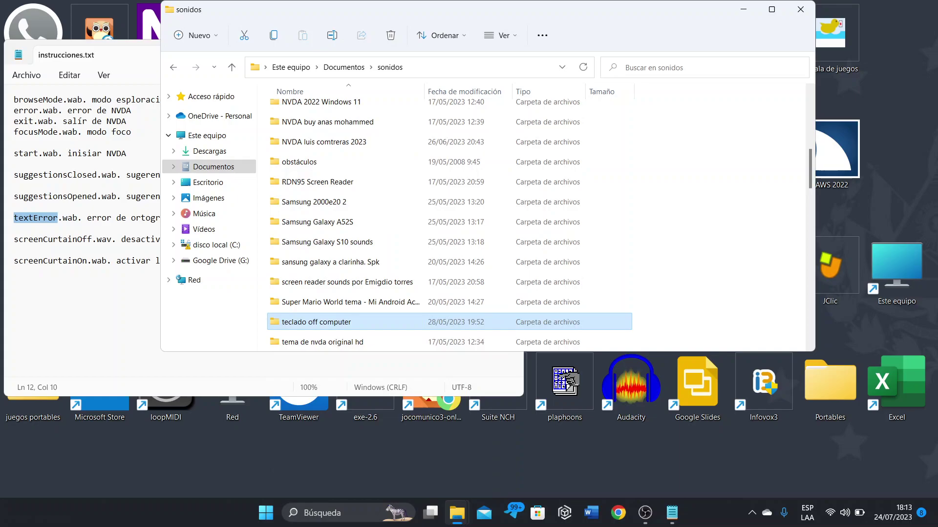
Step: Rename the "teclado off computer" folder to textError using the copied name
key(Tab)
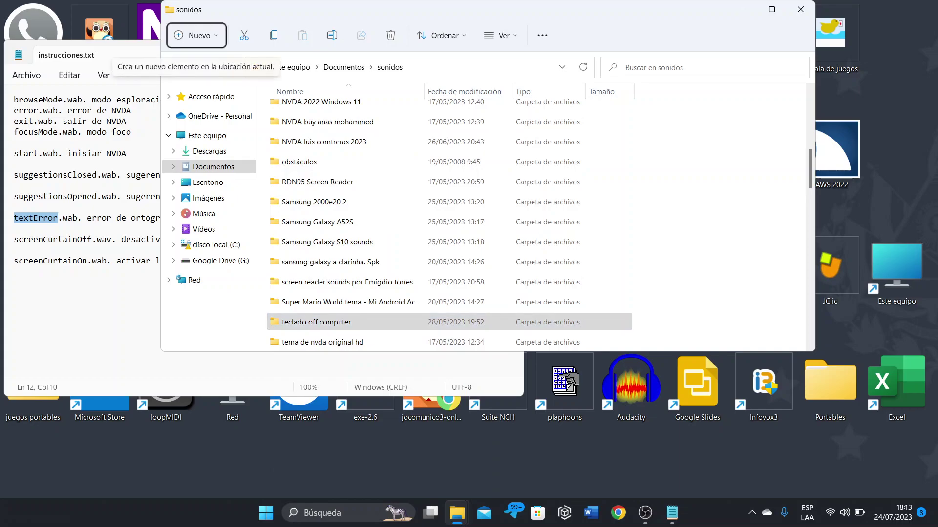
key(Right)
key(Right)
key(Right)
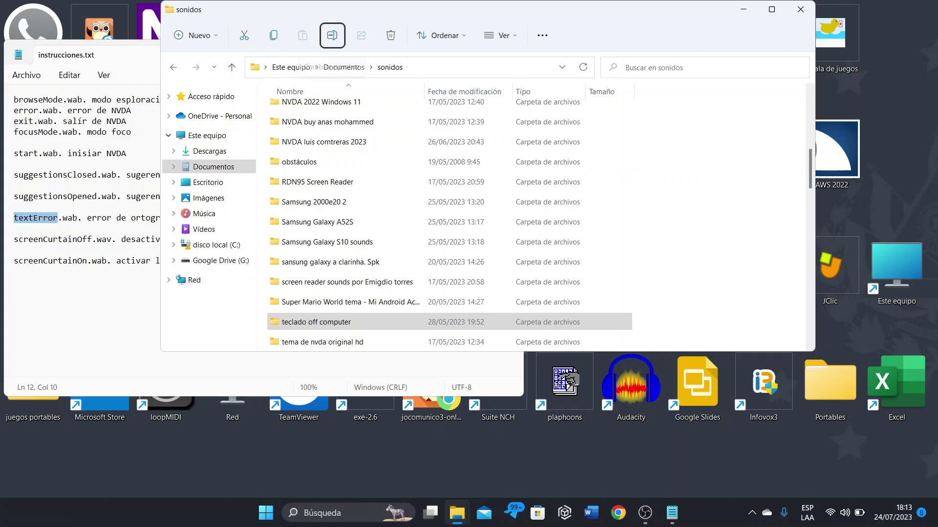
key(Return)
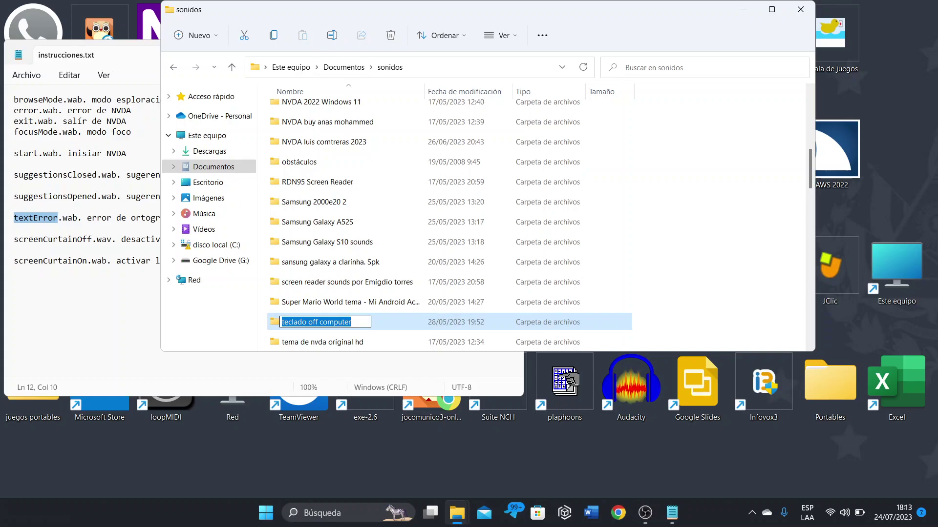
key(BackSpace)
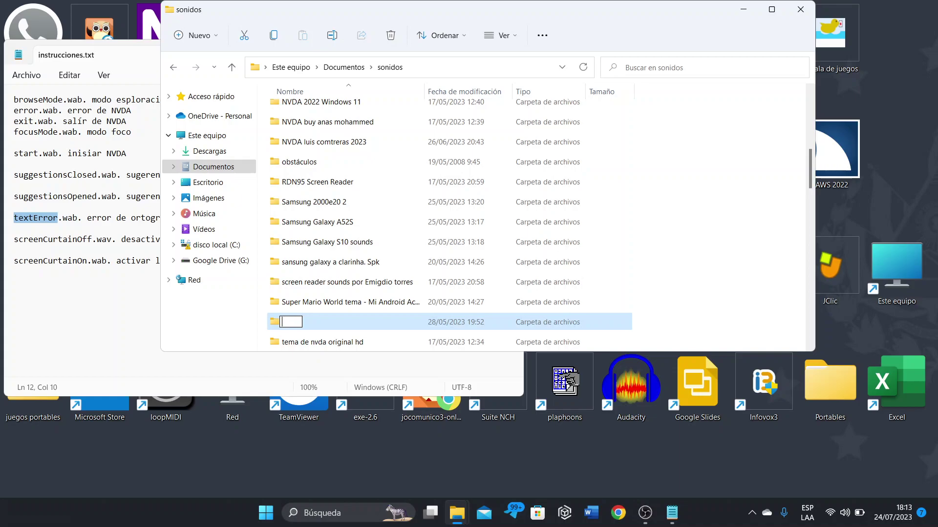
key(ctrl+v)
key(Return)
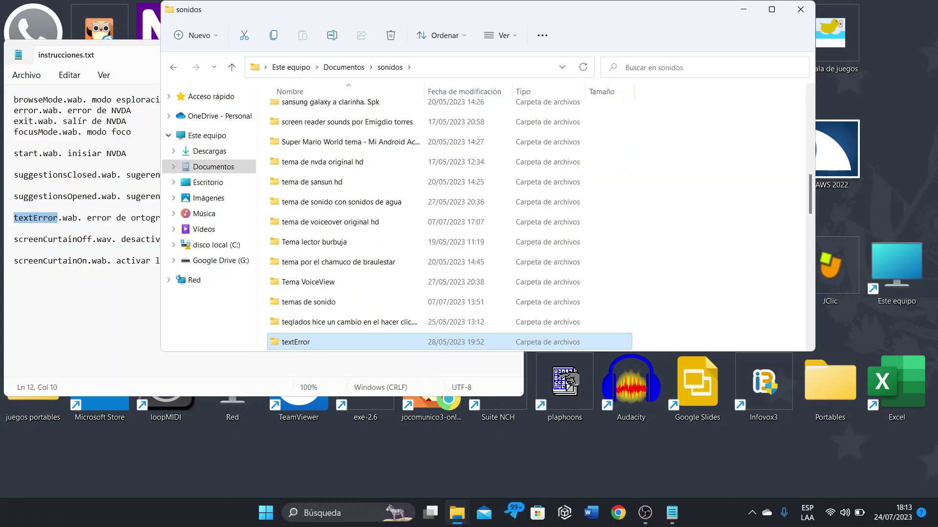
Step: Select the textError folder and switch back to instrucciones.txt in Notepad
click(350, 302)
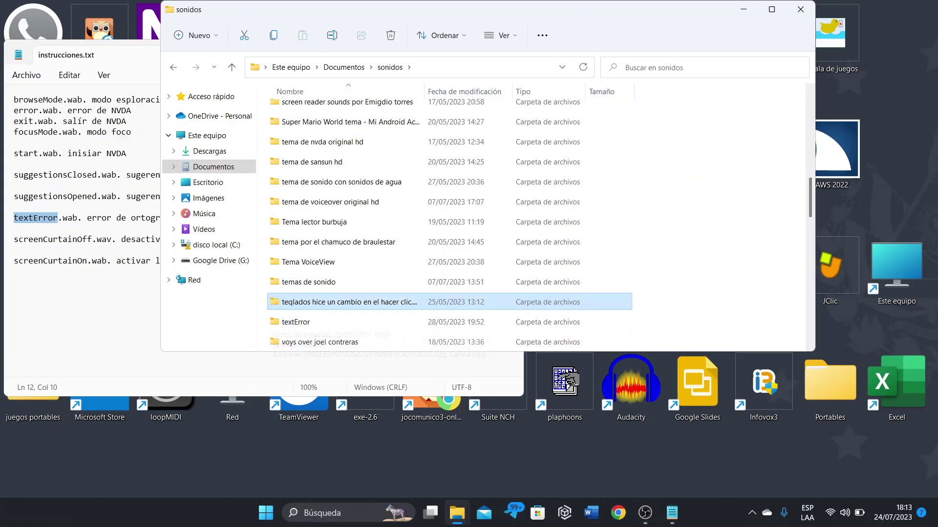
click(295, 322)
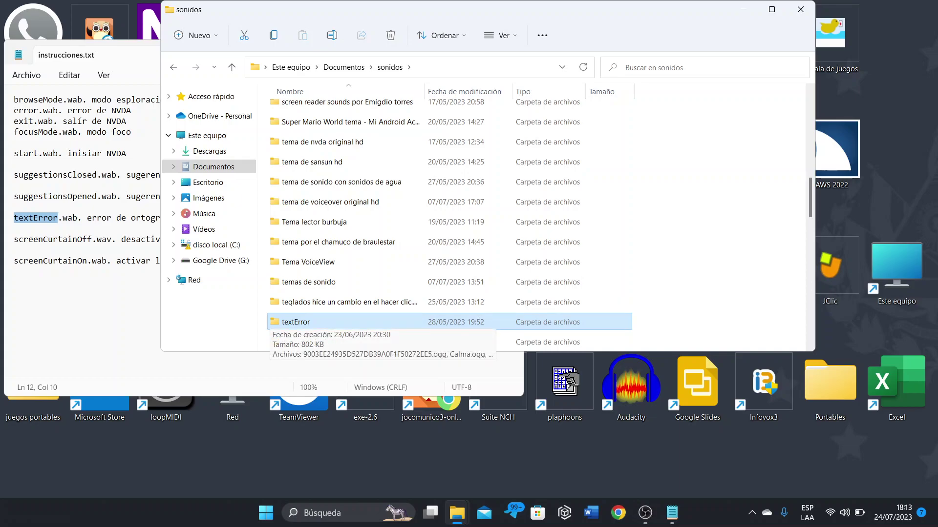
key(alt+Tab)
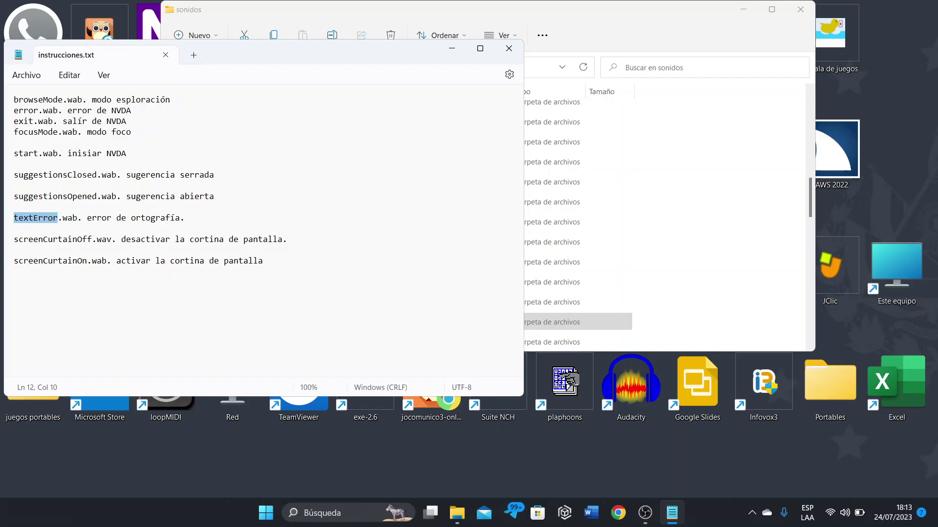
Step: Review the entries for the textError and suggestionsClosed sounds in instrucciones.txt
click(19, 218)
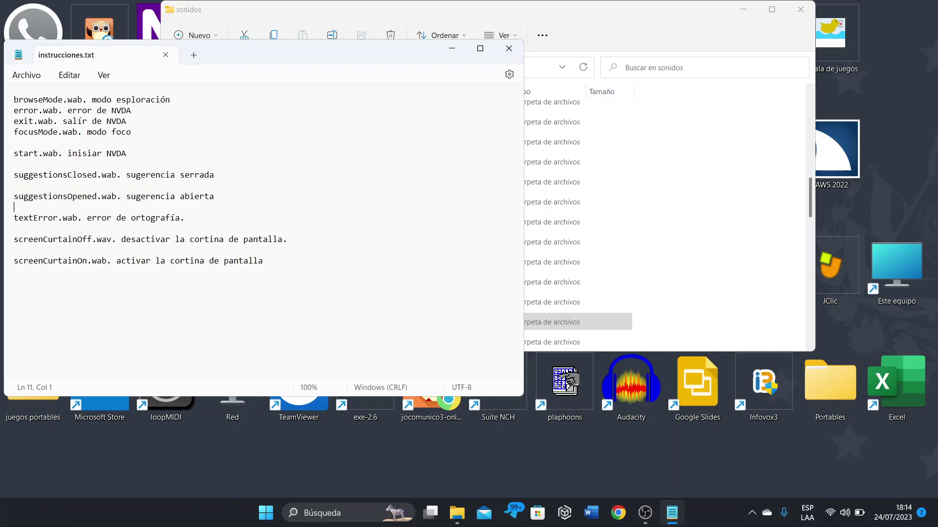
click(181, 175)
click(14, 185)
click(181, 175)
key(Home)
key(Down)
key(Down)
Step: Bring up Windows search suggestions for "s", then clear the query and close the search
key(super)
text(s)
key(BackSpace)
key(Escape)
Step: Move up to the start.wab entry in instrucciones.txt, restart NVDA and return to the Notepad file
key(Up)
key(Up)
key(Up)
key(Up)
key(insert+q)
key(Down)
key(Return)
key(Down)
key(Up)
key(super+d)
key(alt+Tab)
key(Down)
key(Up)
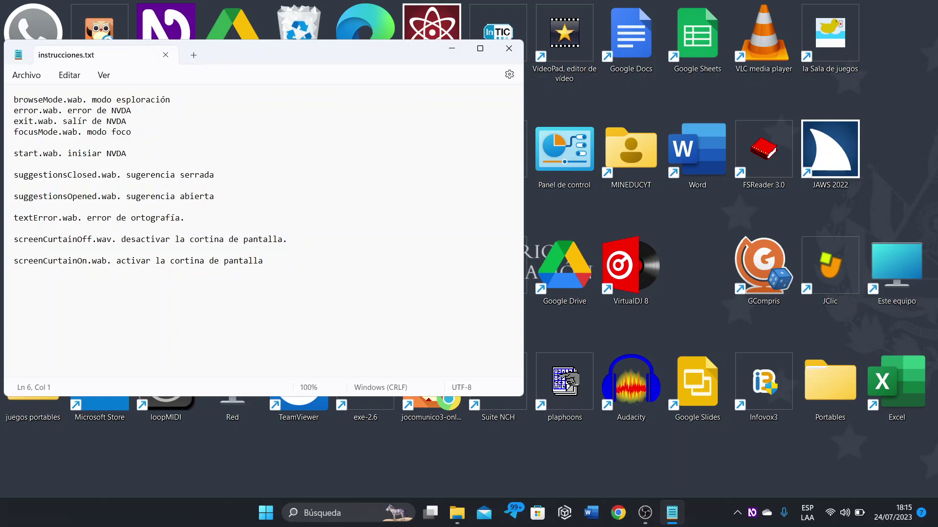
Step: Examine the start.wab and focusMode.wab entries in instrucciones.txt character by character
click(15, 153)
click(23, 153)
key(shift+Right)
key(shift+Right)
key(shift+Right)
key(shift+Right)
key(shift+Right)
key(shift+Right)
key(shift+Right)
key(shift+Left)
key(shift+Left)
key(Home)
key(Right)
key(Right)
Step: From the desktop, search Windows for "o", show the OBS Studio result's actions, dismiss everything and return to instrucciones.txt
key(super+d)
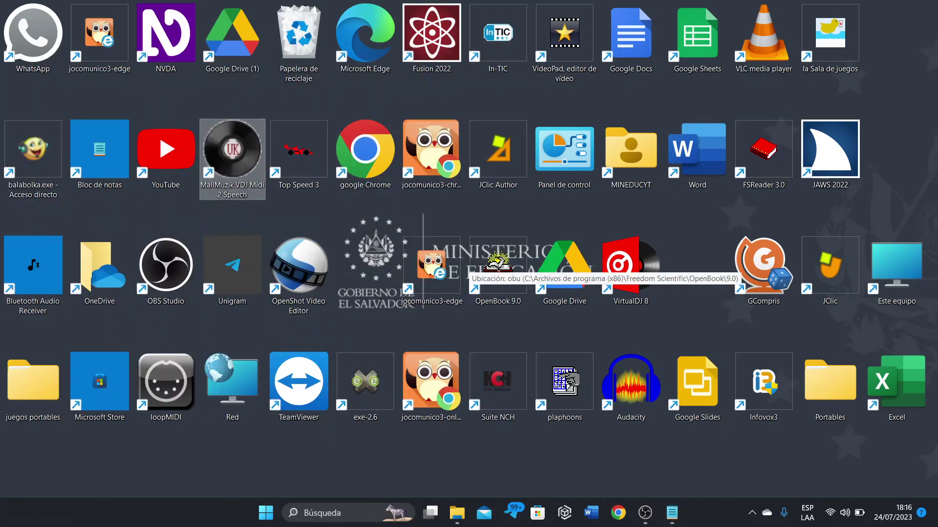
key(super)
text(o)
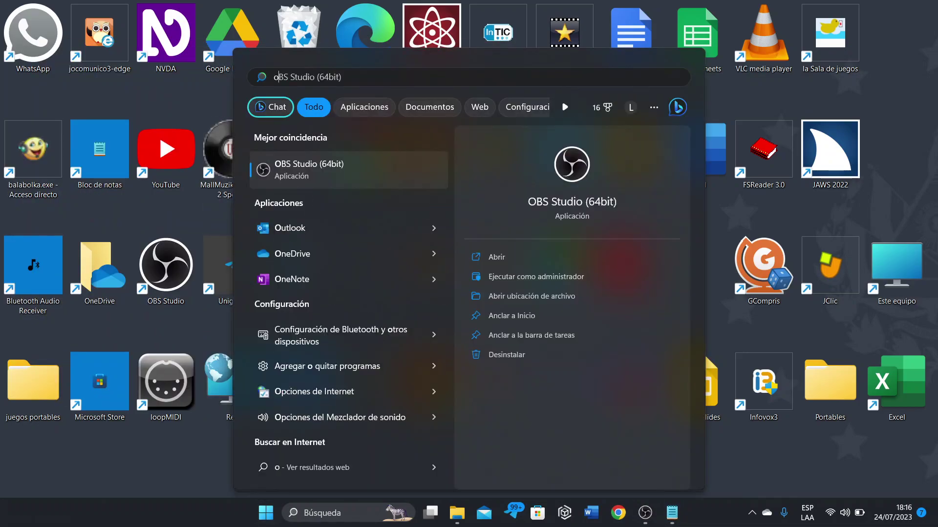
key(shift+F10)
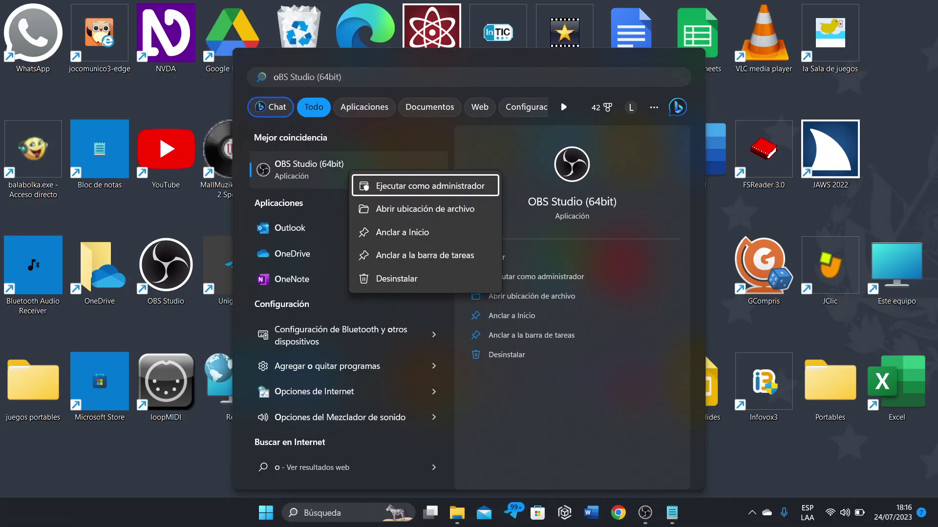
key(Escape)
key(Escape)
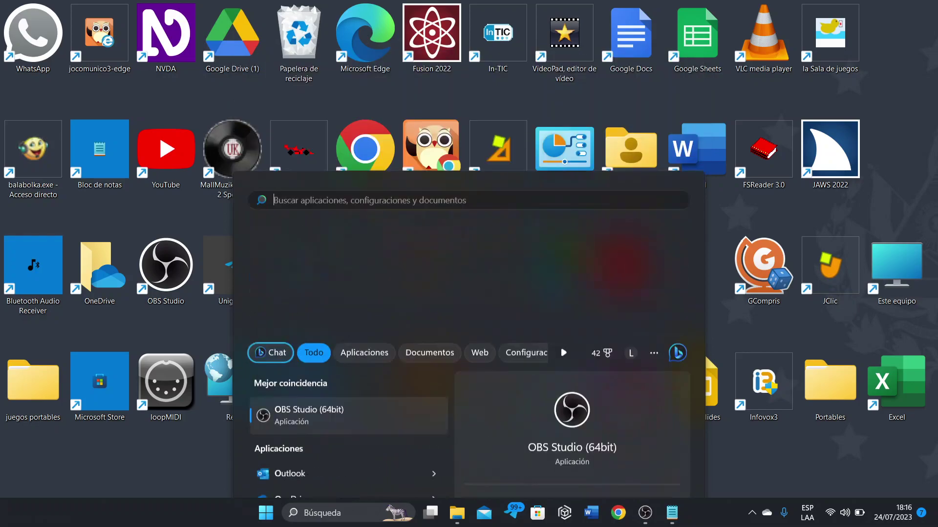
key(alt+Tab)
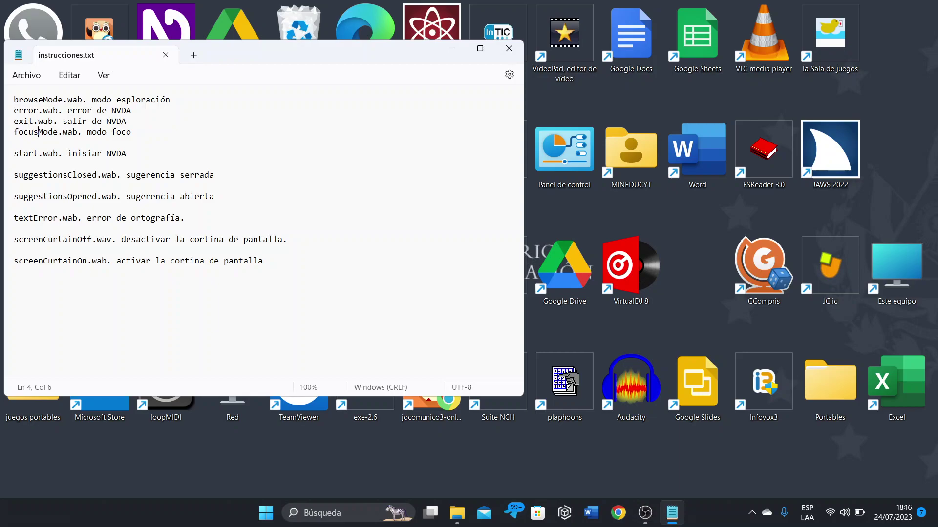
Step: Read through the sound names and descriptions in instrucciones.txt, line by line down to the screen curtain entries
key(Home)
key(Up)
key(Up)
key(Down)
key(Down)
key(Up)
key(Right)
key(Left)
key(Right)
key(Left)
key(Right)
key(Left)
key(Up)
key(Down)
key(Down)
key(Down)
key(Down)
key(Down)
key(Down)
key(Down)
key(Down)
key(Down)
key(Down)
key(Down)
key(Down)
key(Down)
key(Down)
key(Down)
key(End)
Step: Close instrucciones.txt and the sonidos window, and switch to the "Pack de sonidos para NVDA_por Tecnología accesible" folder
click(14, 250)
key(alt+F4)
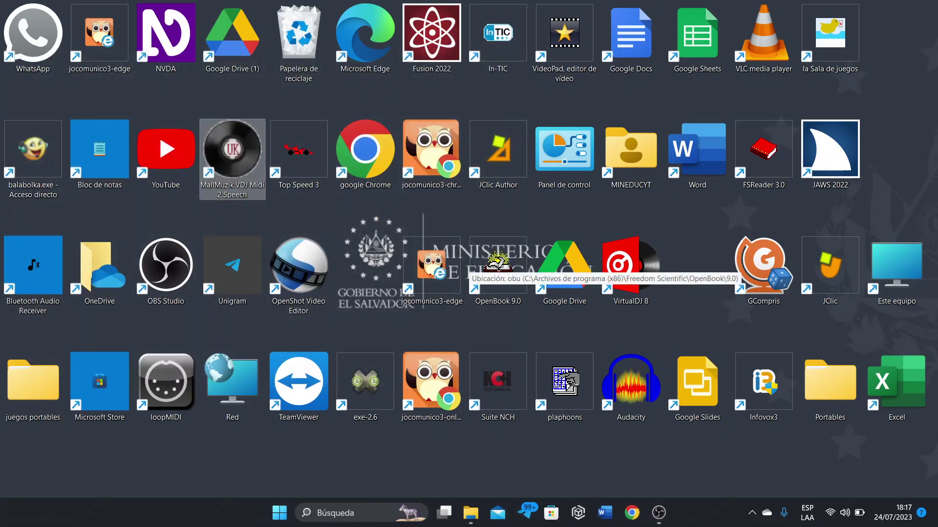
key(alt+Tab)
key(alt+F4)
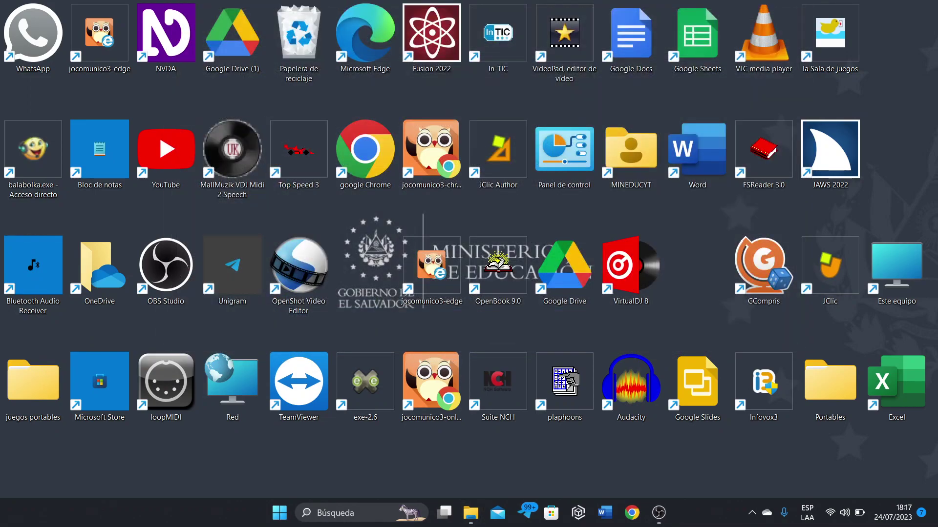
key(alt+Tab)
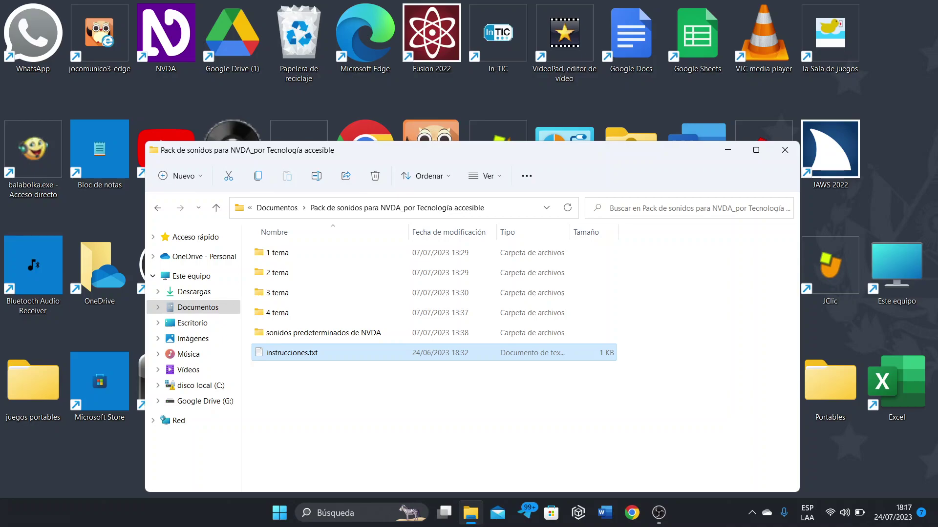
Step: Open the waves folder inside "4 tema" and look at the sound files it contains
key(Up)
key(Up)
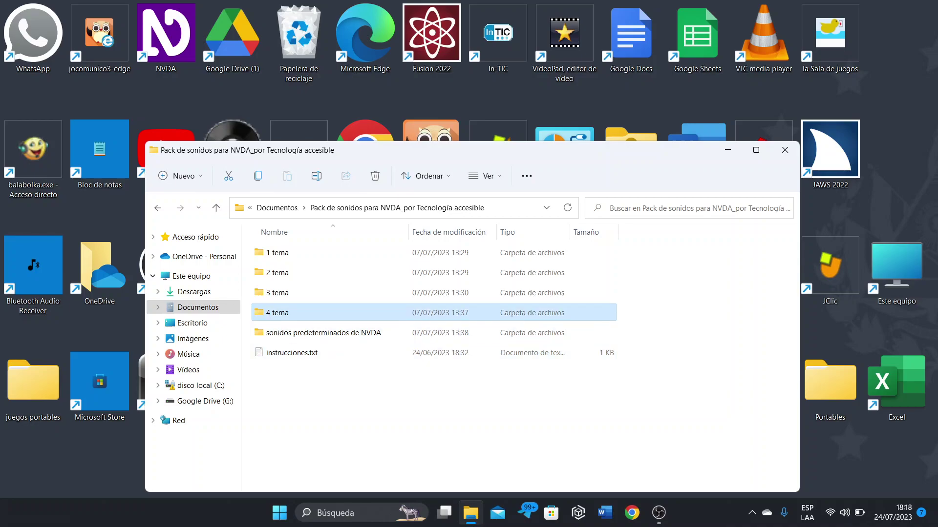
key(Up)
key(Down)
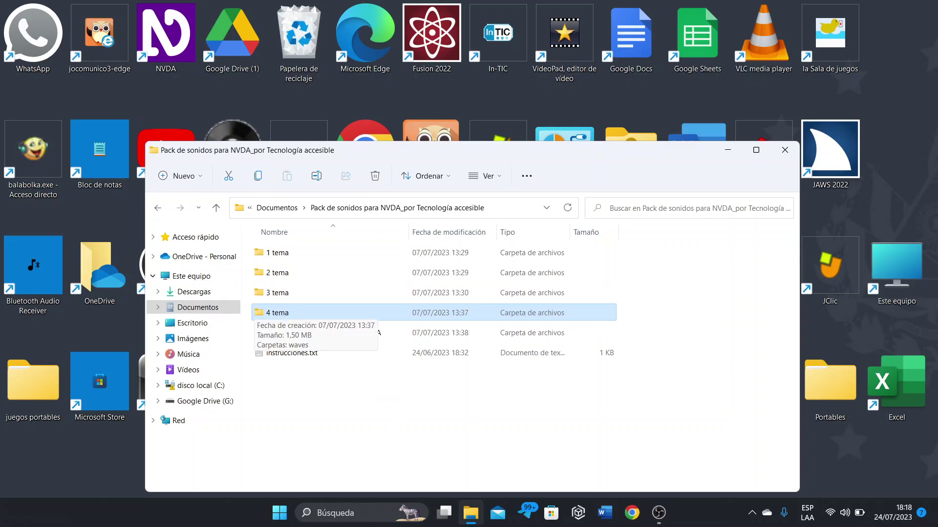
key(Return)
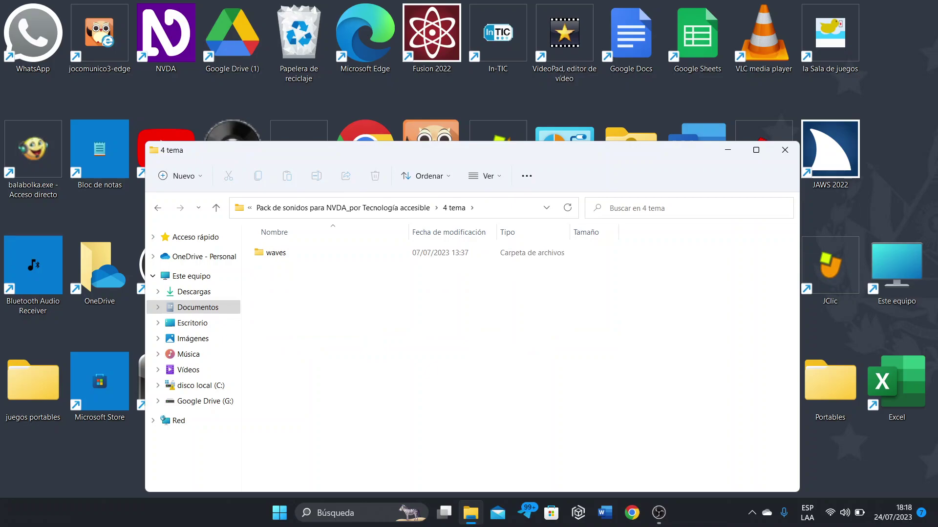
click(276, 252)
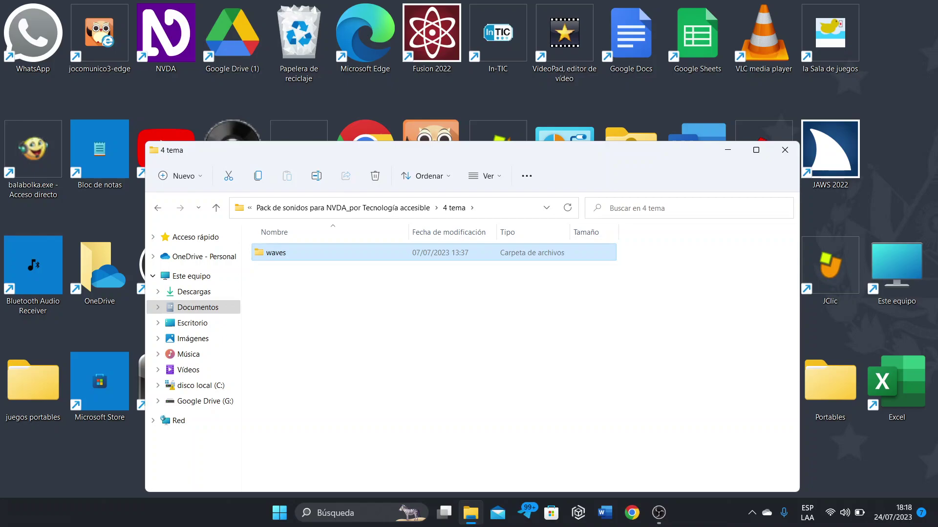
key(Return)
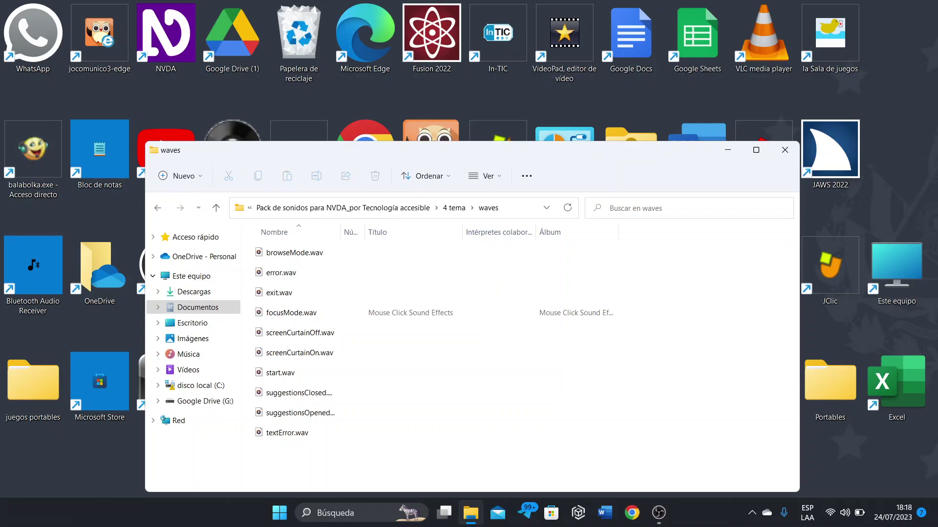
key(Down)
key(Up)
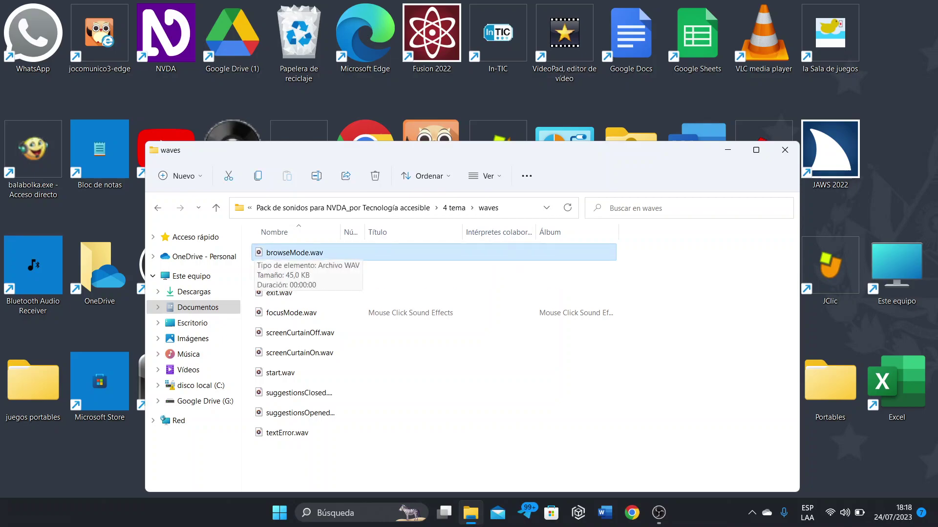
Step: Go back to the sound pack folder, open "2 tema" and copy its WAVES folder
key(BackSpace)
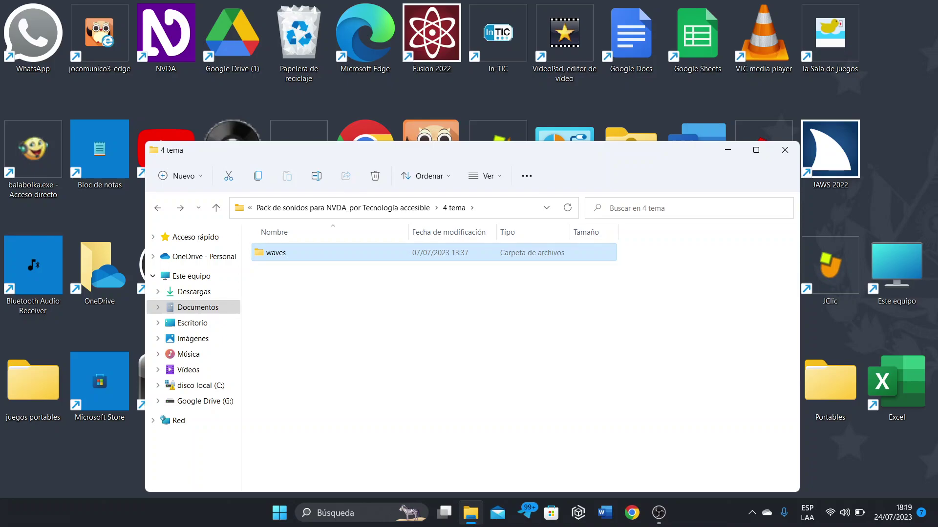
key(BackSpace)
key(Up)
key(Up)
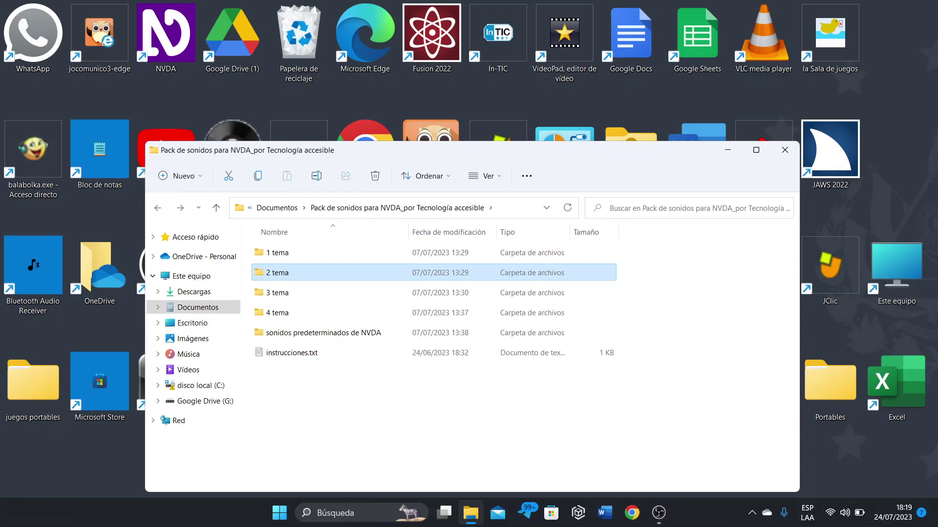
key(Return)
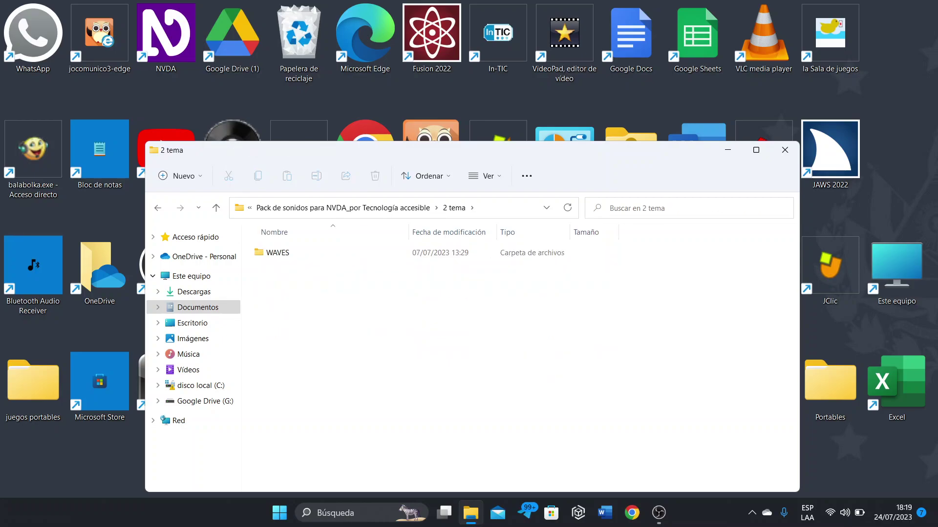
click(277, 253)
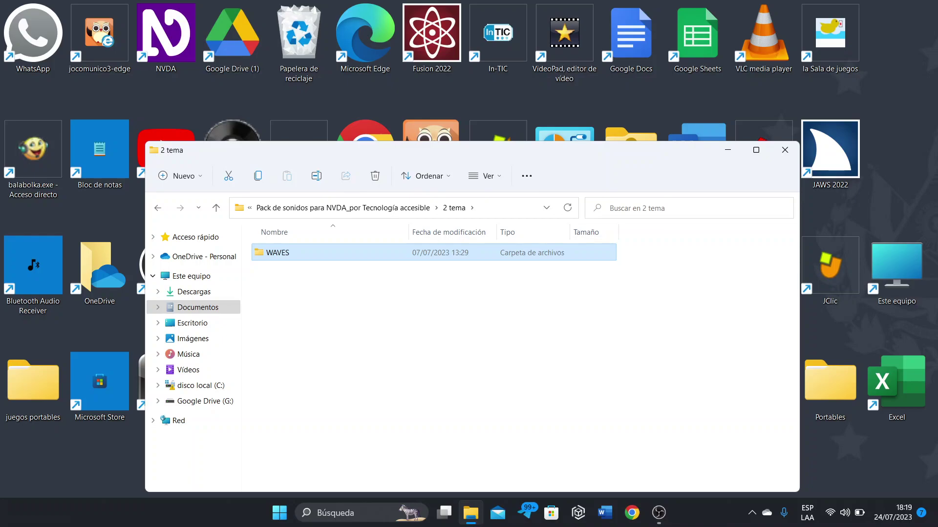
key(ctrl+c)
Step: Open a new File Explorer window and enter the disco local (C:) drive
key(super+e)
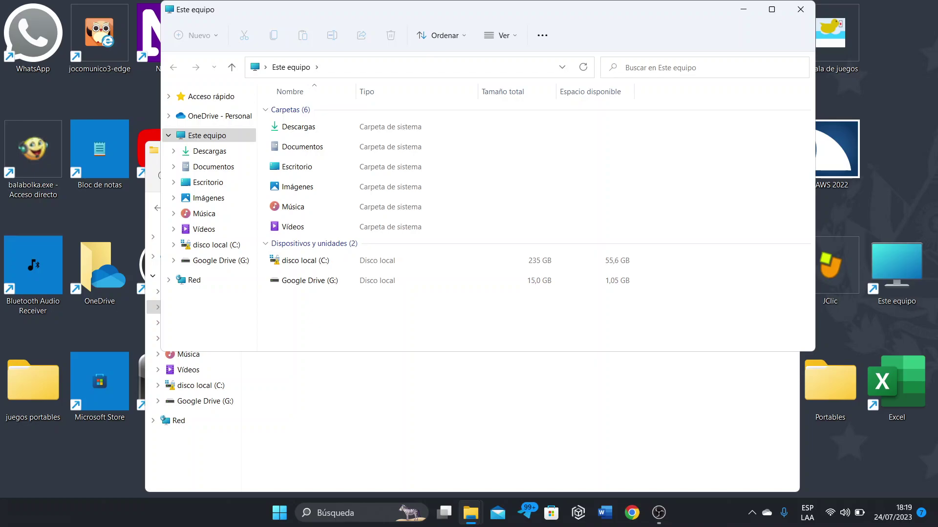
key(Down)
key(Down)
key(Down)
key(Down)
key(Down)
key(Down)
key(Down)
key(Up)
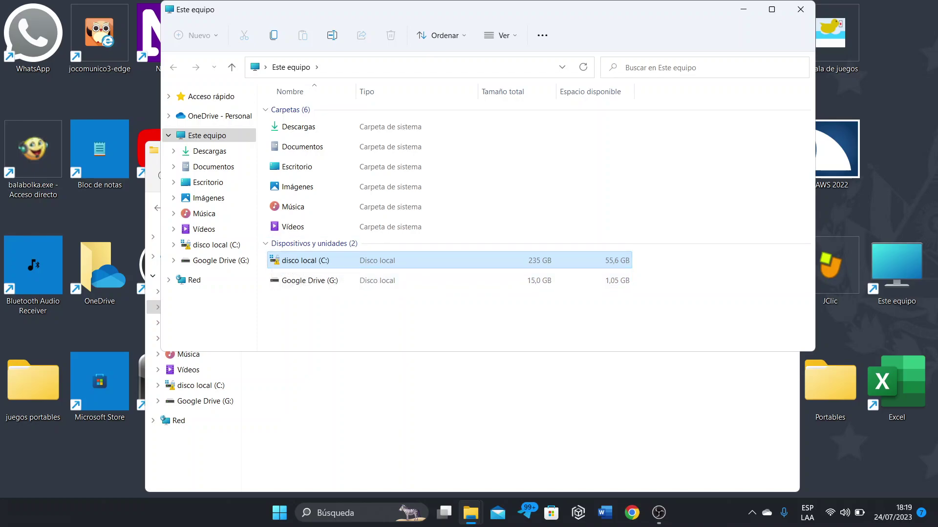
key(Return)
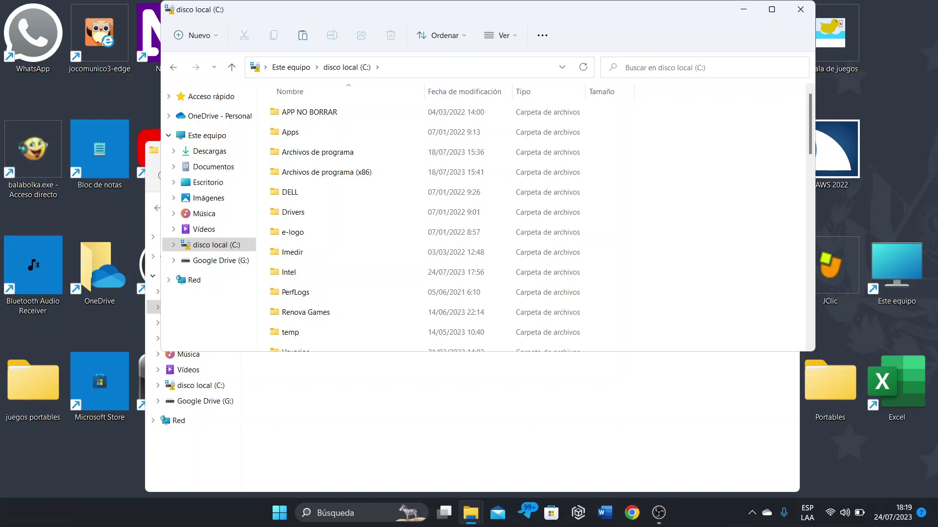
Step: Open the NVDA folder inside "Archivos de programa (x86)"
key(Down)
key(Down)
key(Down)
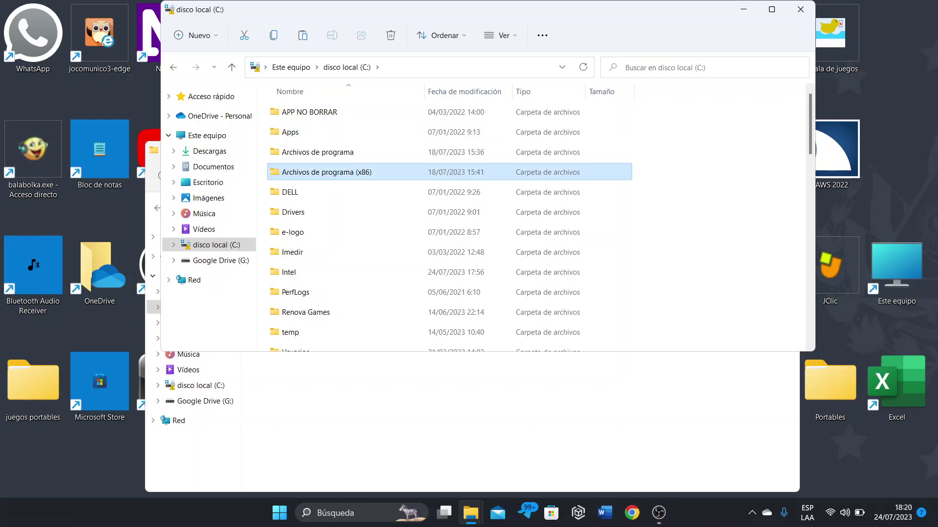
key(Return)
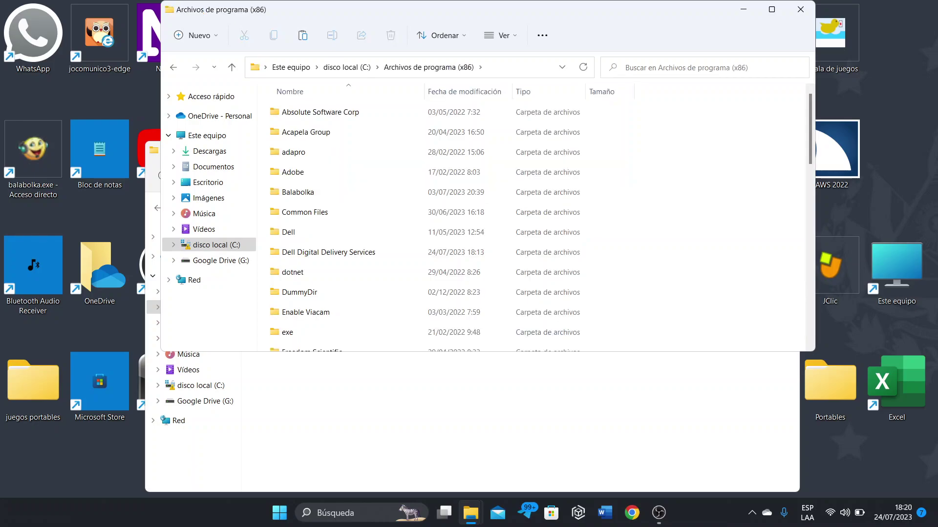
key(n)
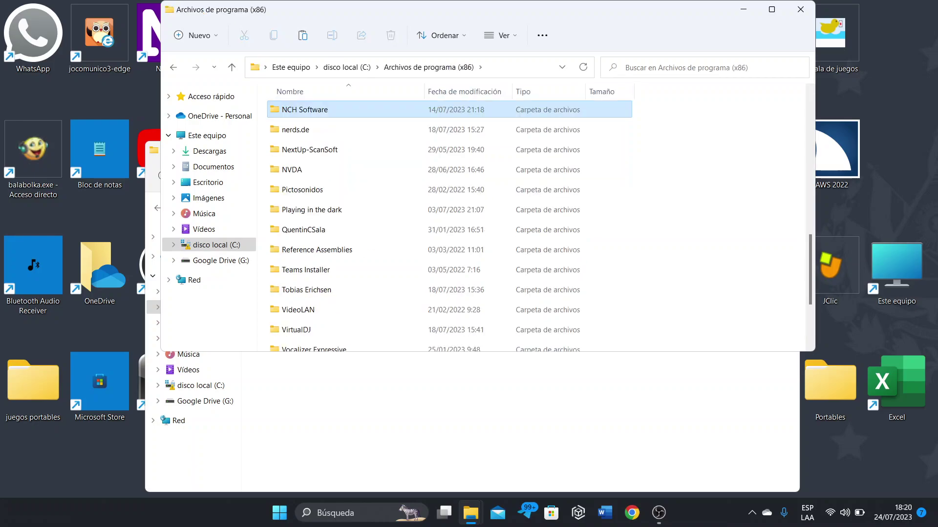
key(n)
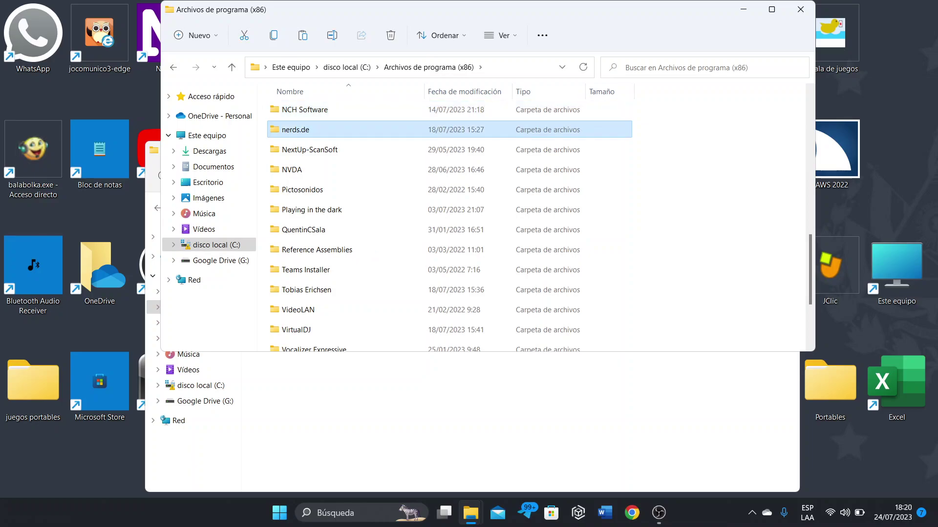
key(n)
key(n)
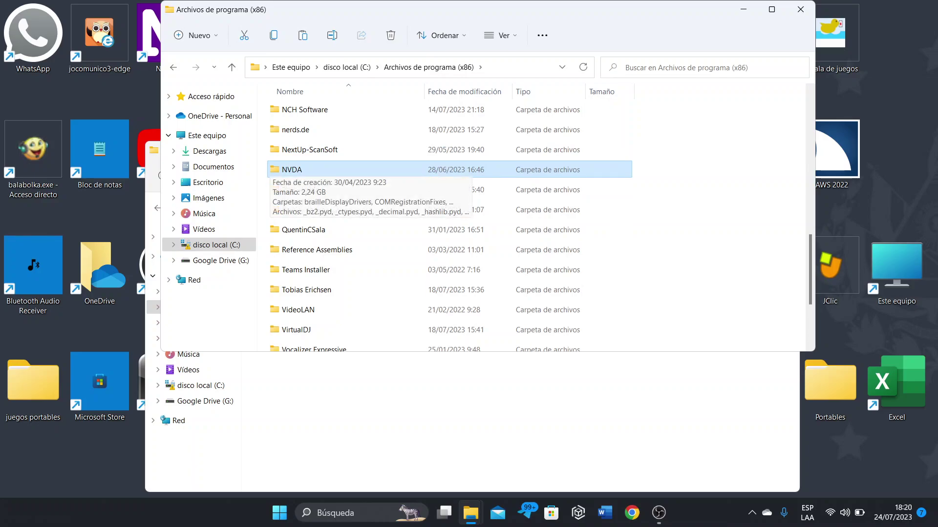
key(Return)
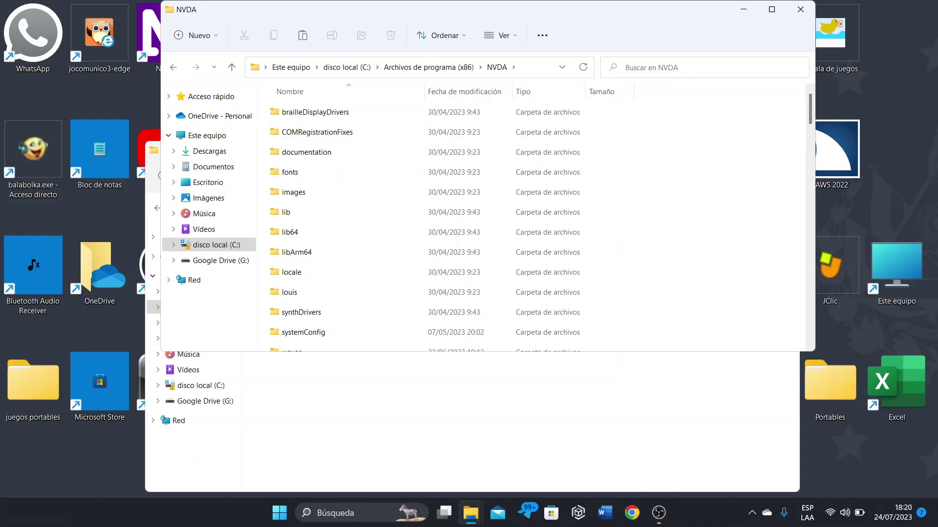
Step: Paste the copied WAVES folder into the NVDA folder and replace the files with the same names
key(w)
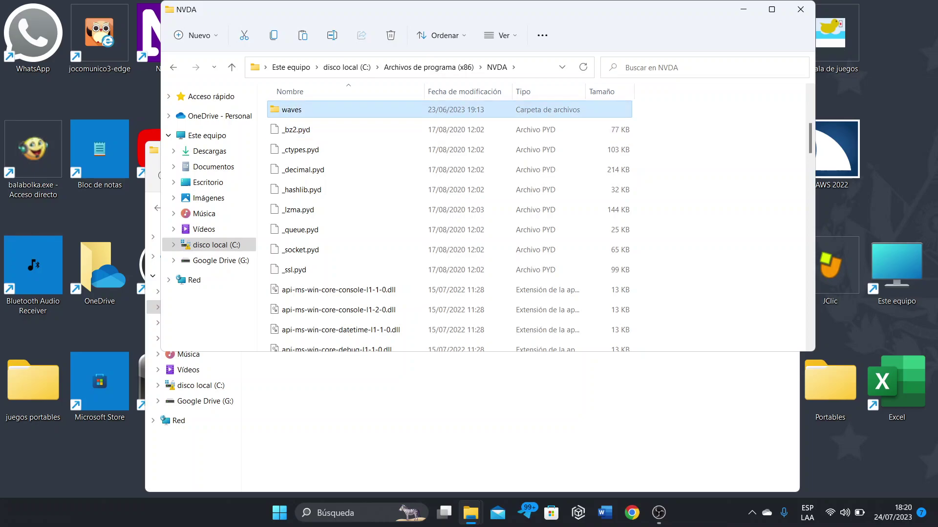
key(ctrl+v)
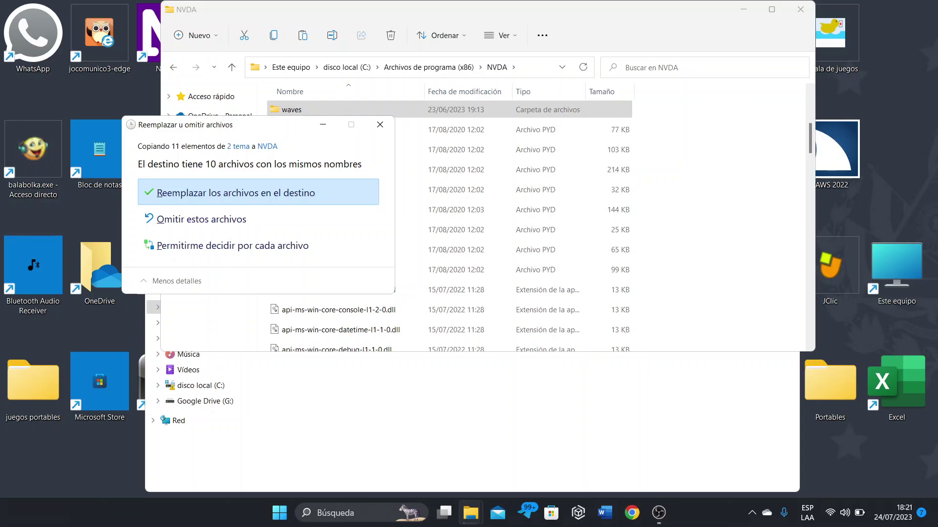
key(Return)
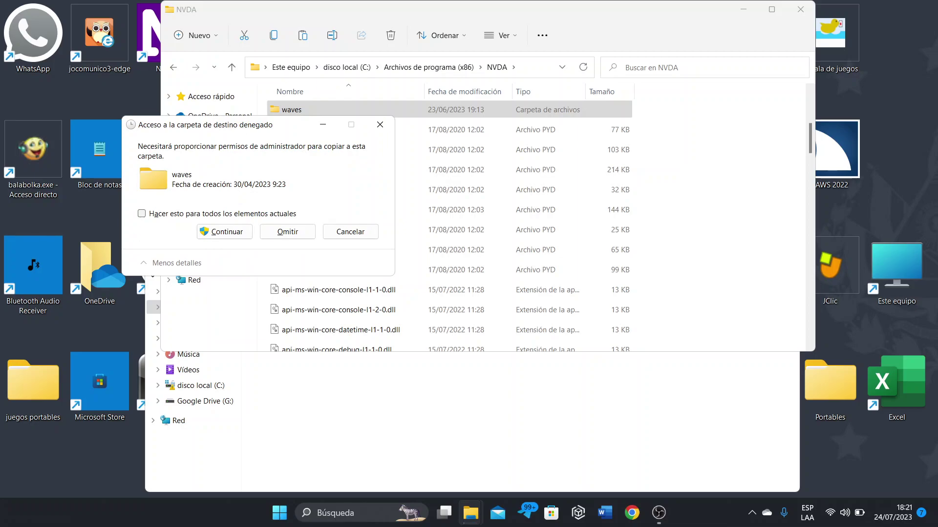
Step: Grant administrator permission for the copy into the waves folder, applying it to all current items
key(Tab)
key(space)
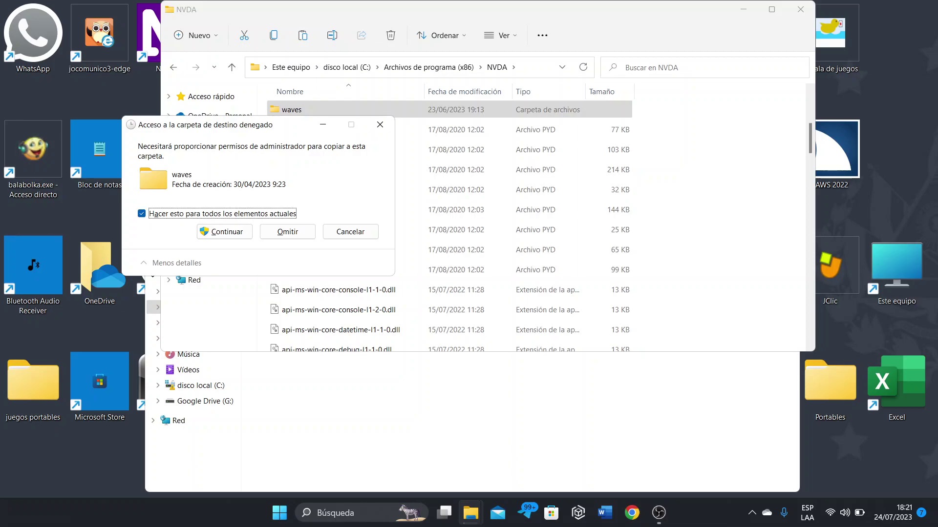
key(Tab)
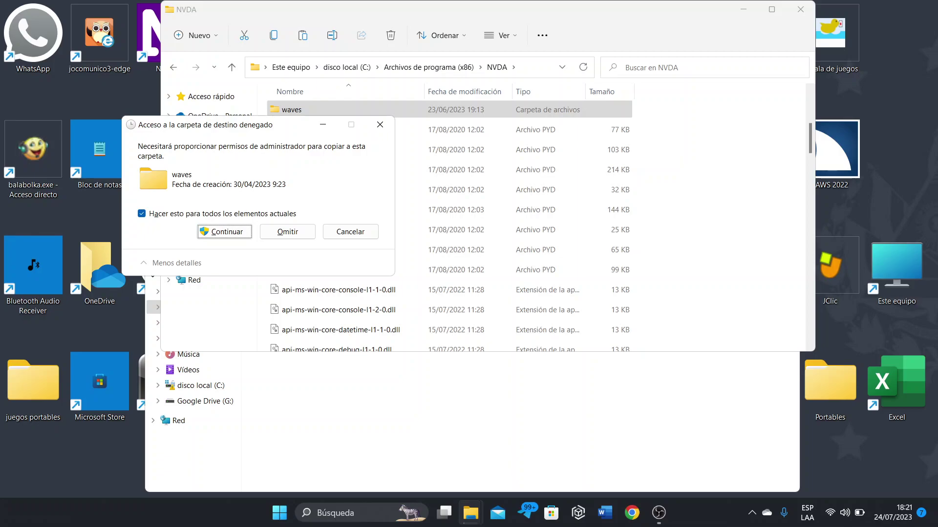
key(shift+Tab)
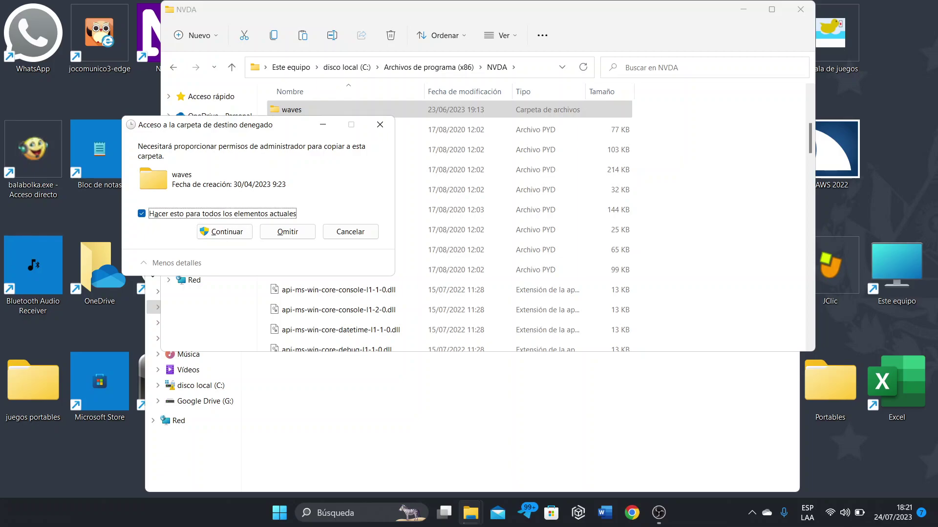
key(Tab)
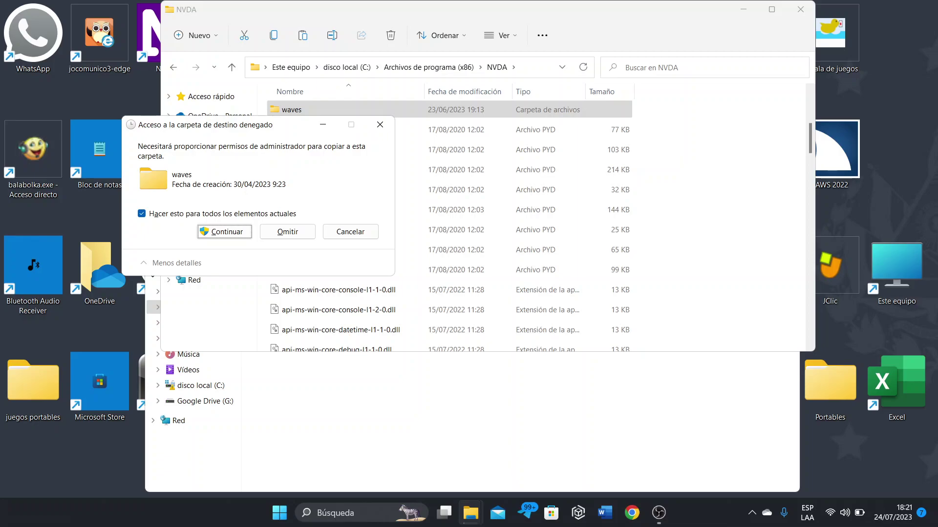
key(Return)
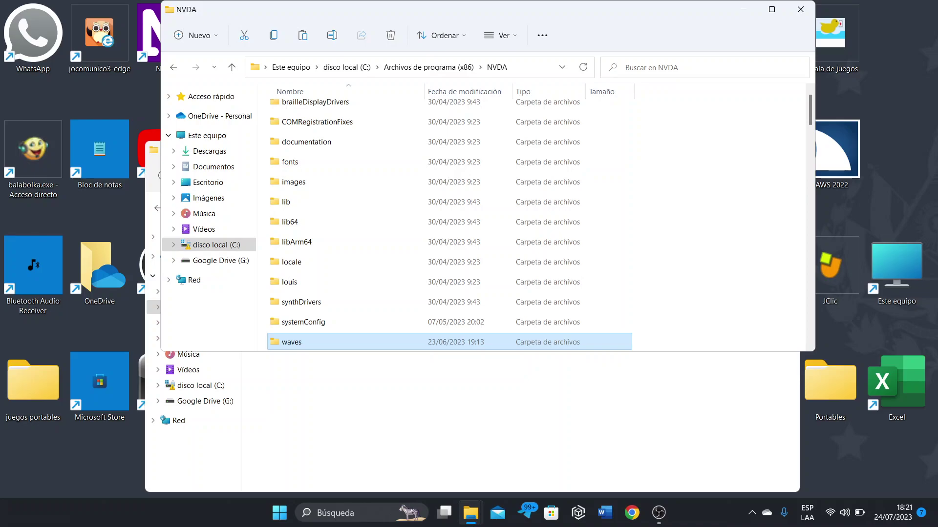
Step: Restart NVDA through its exit dialog
key(Insert+q)
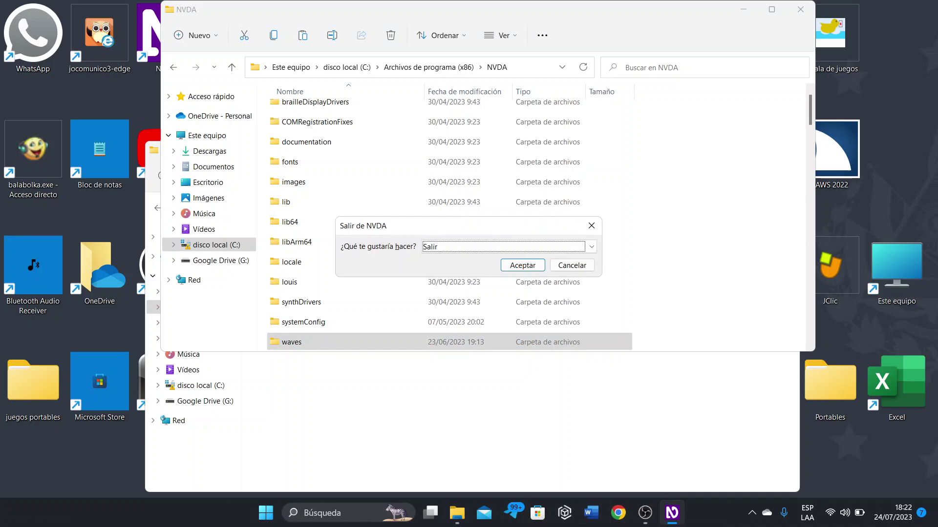
key(Down)
key(Return)
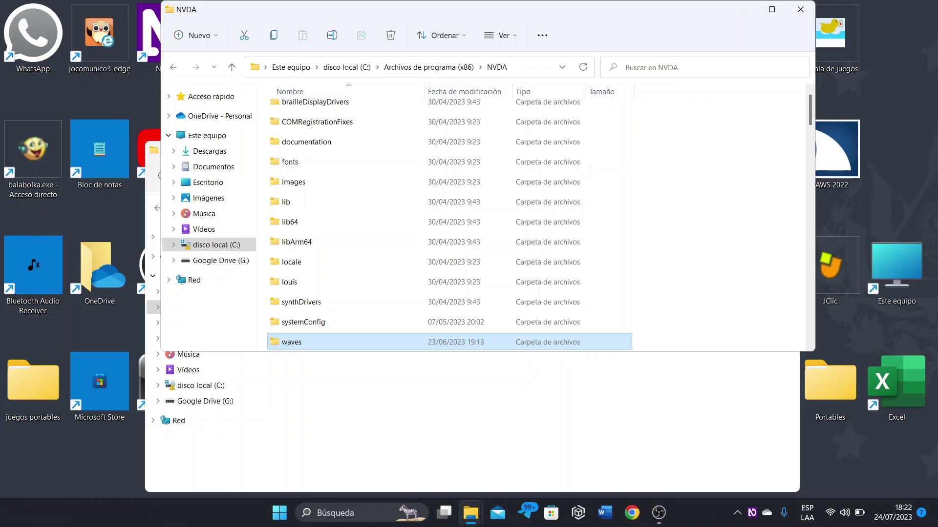
key(super)
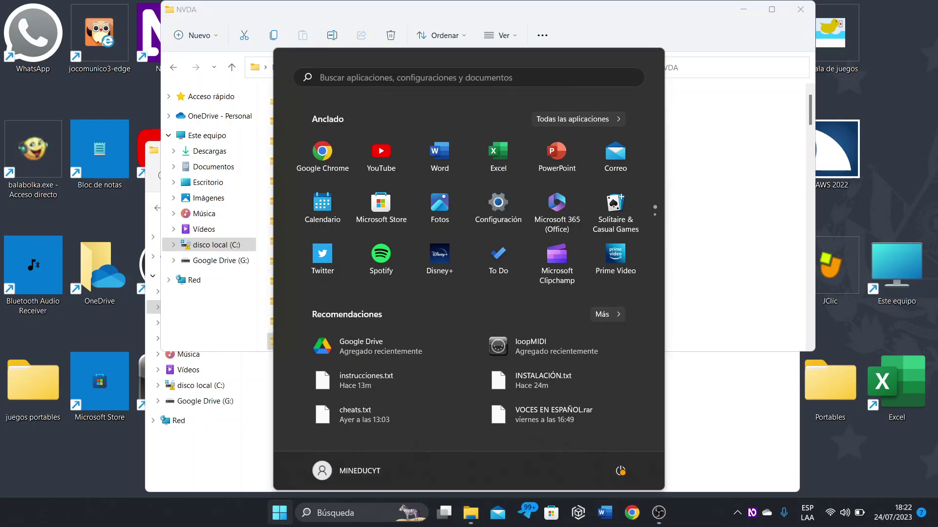
text(w)
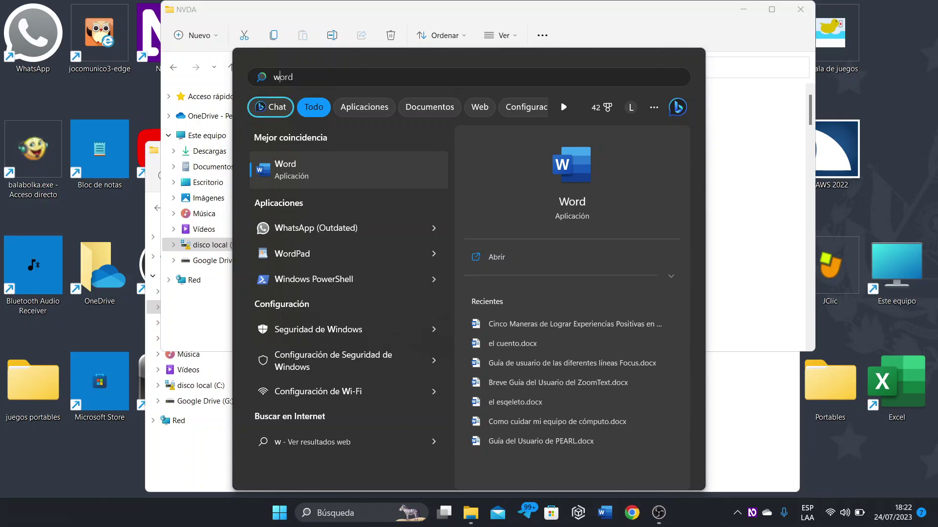
key(Escape)
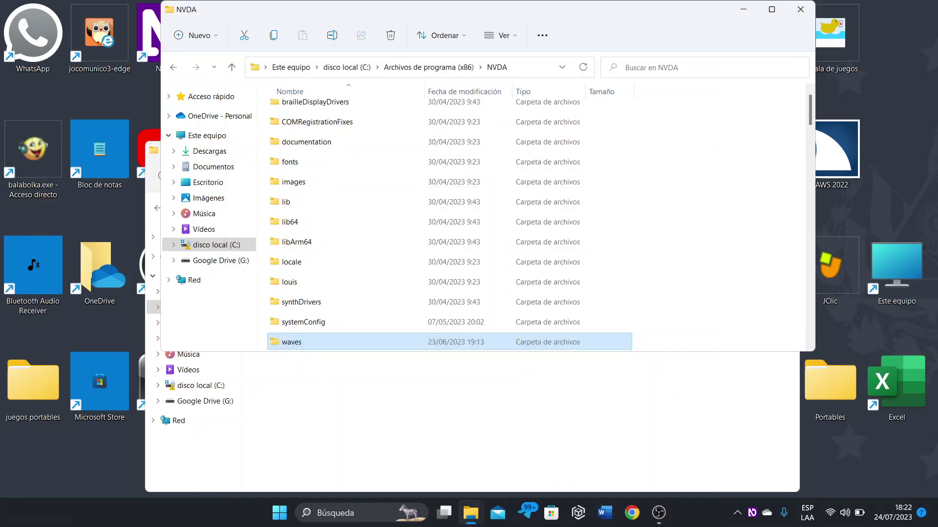
key(super)
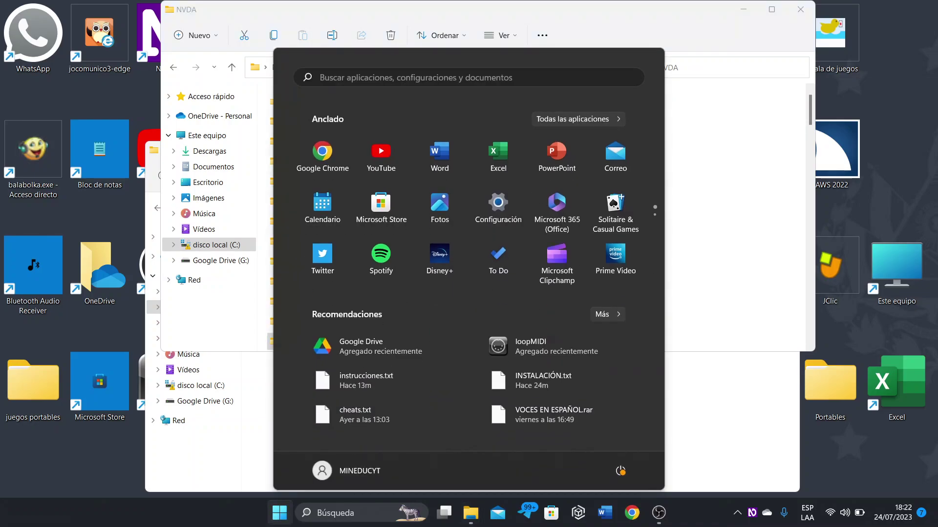
Step: Open Google Chrome from the desktop and move through the elements of the new tab page to test NVDA's sounds
key(super+d)
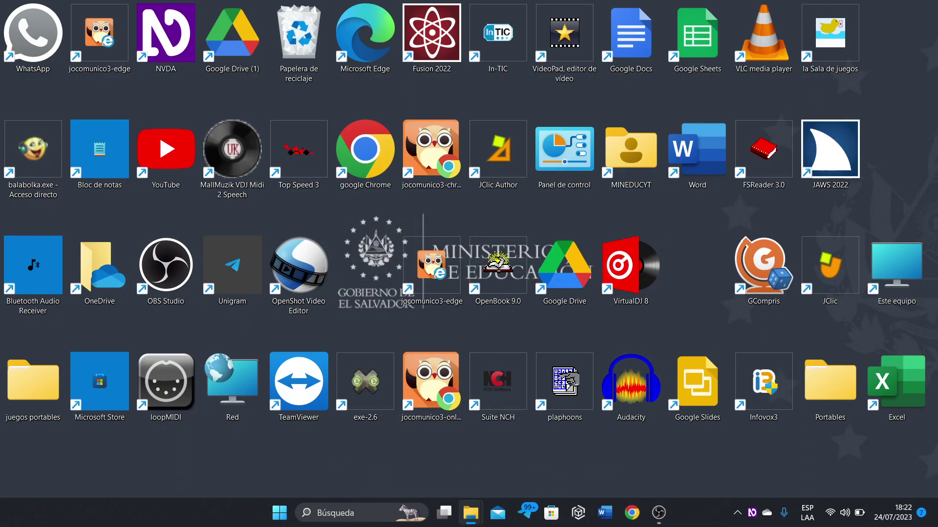
key(Right)
key(Right)
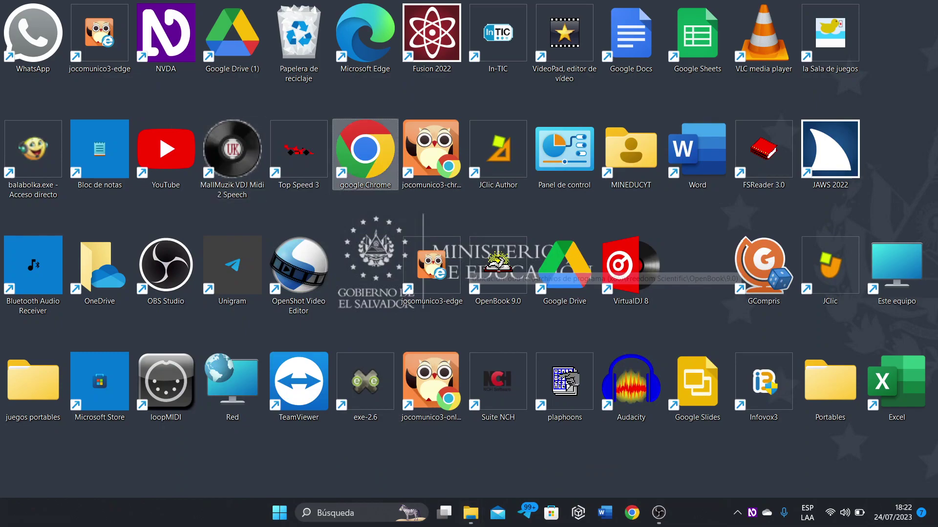
key(Return)
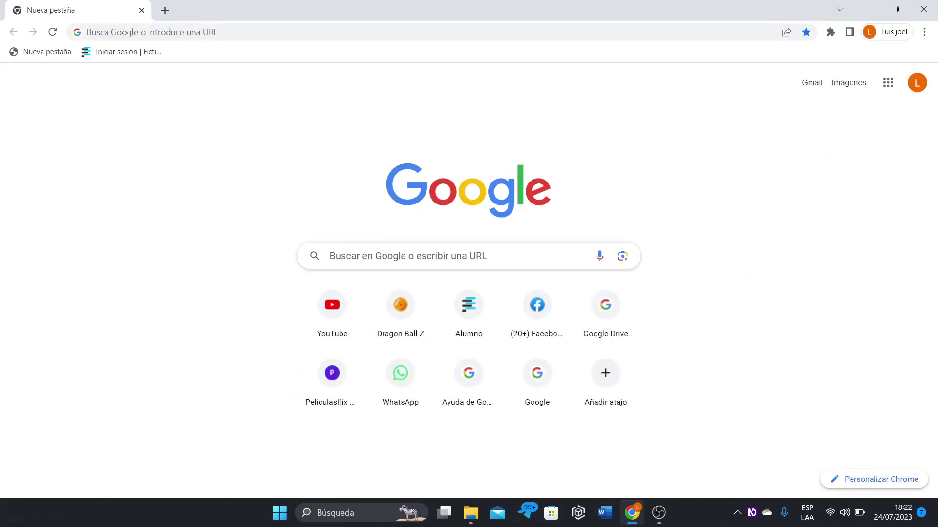
key(Tab)
key(Tab)
key(Tab)
key(Tab)
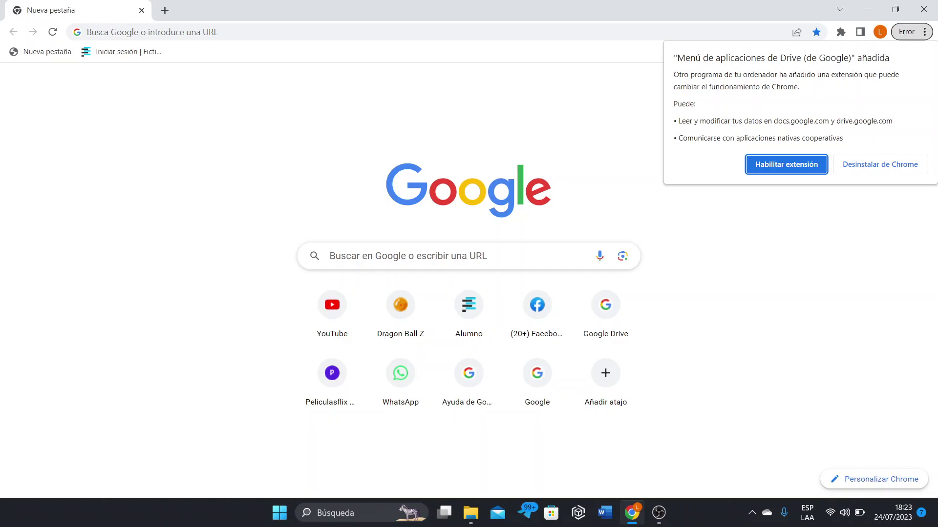
Step: Return to the File Explorer window showing "2 tema" and go back up to the sound pack folder
key(super+d)
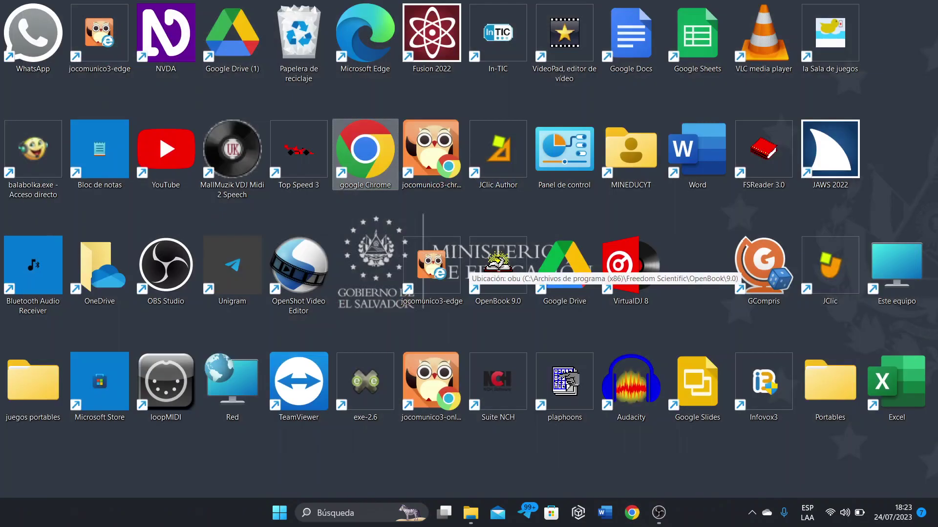
key(alt+Tab)
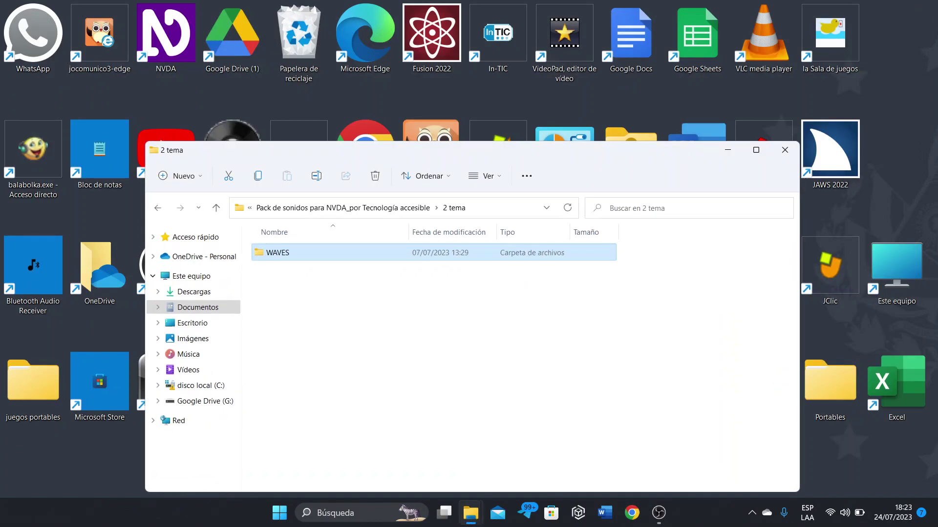
key(alt+Tab)
key(alt+Tab)
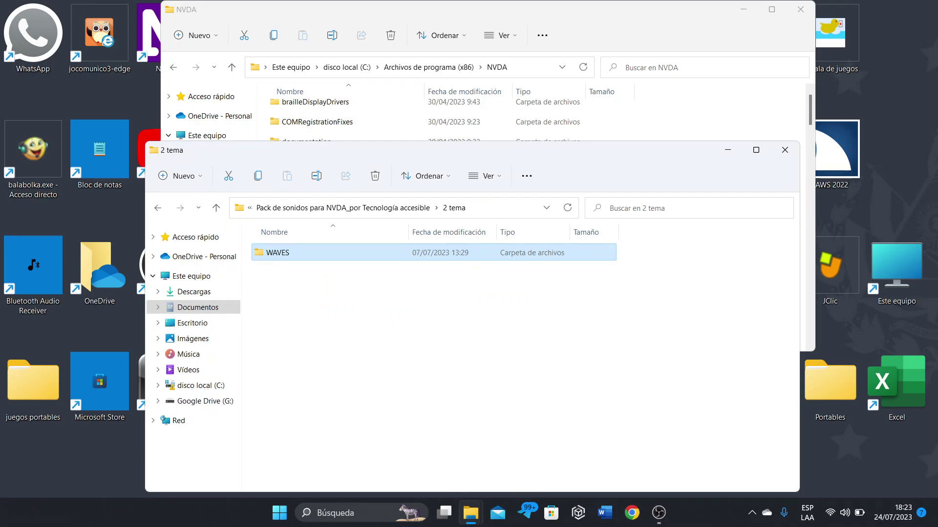
key(BackSpace)
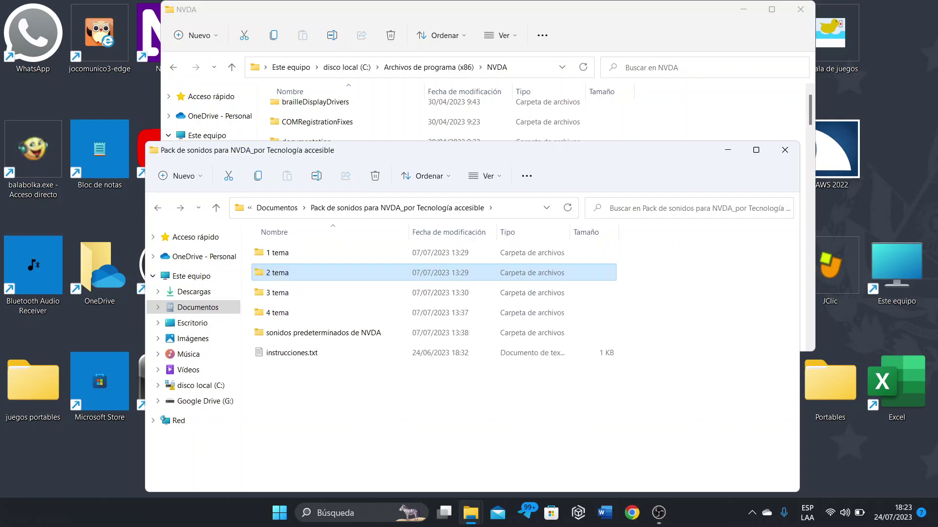
Step: Open "4 tema" in the sound pack and enter its waves folder
click(277, 293)
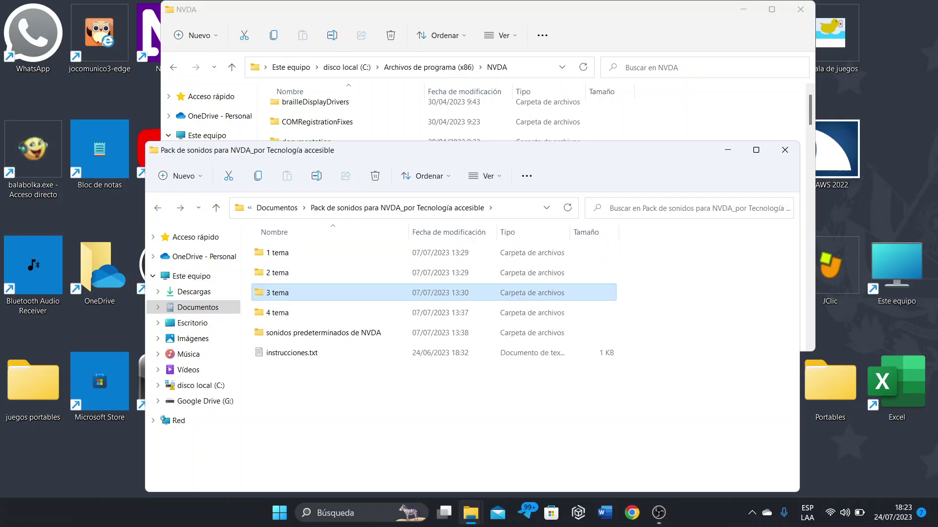
click(277, 313)
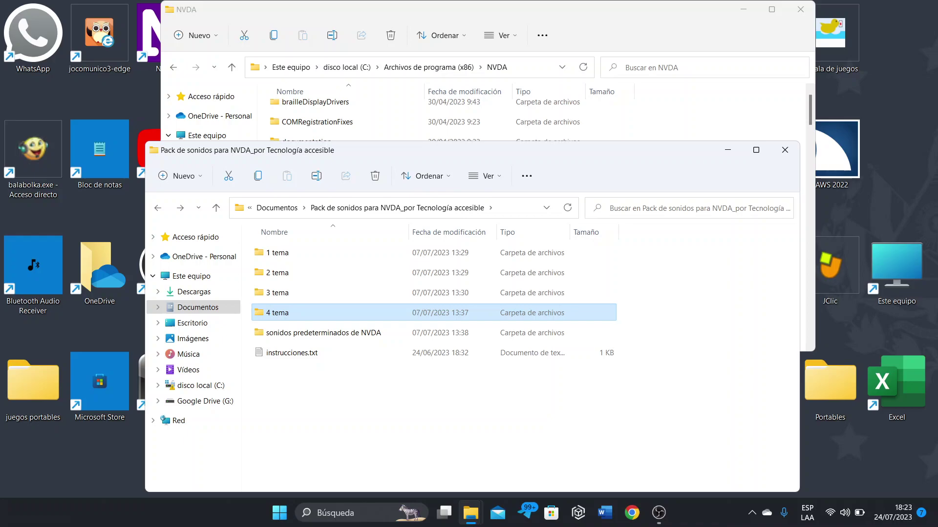
key(Up)
key(Down)
key(Return)
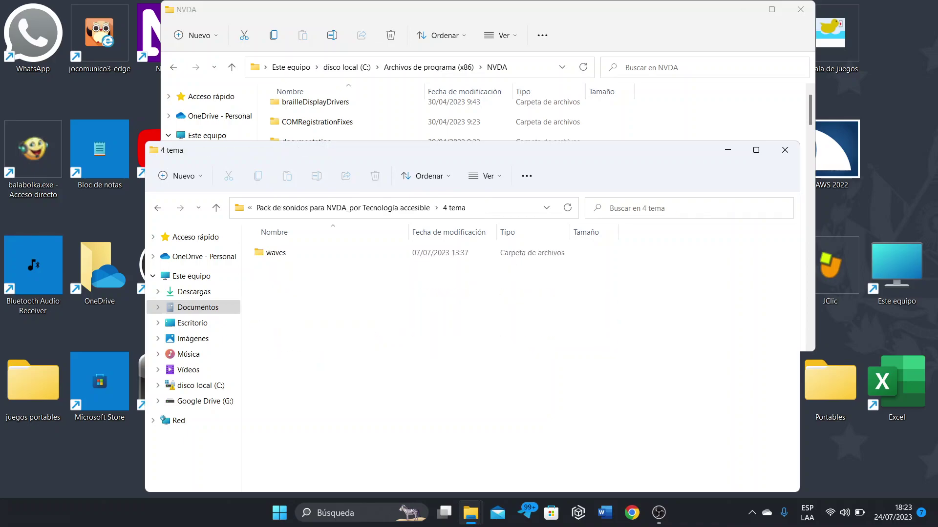
key(Down)
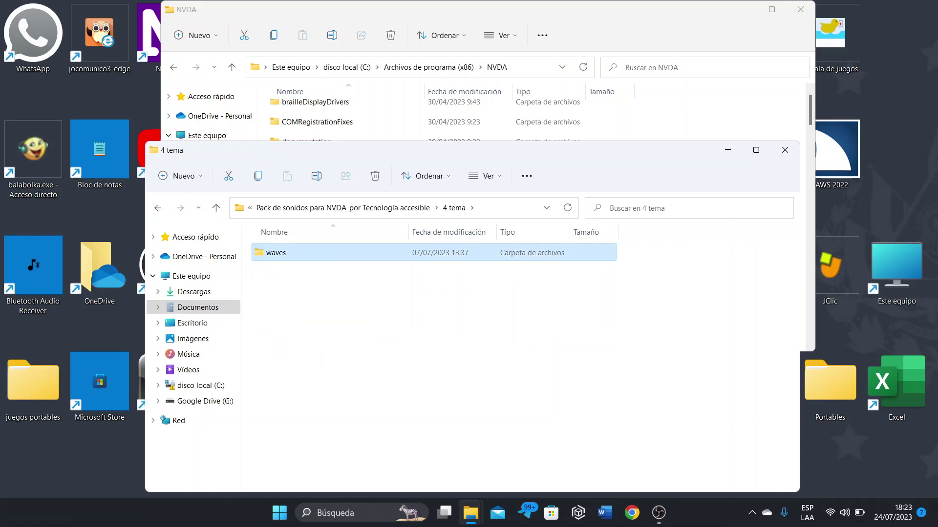
key(Return)
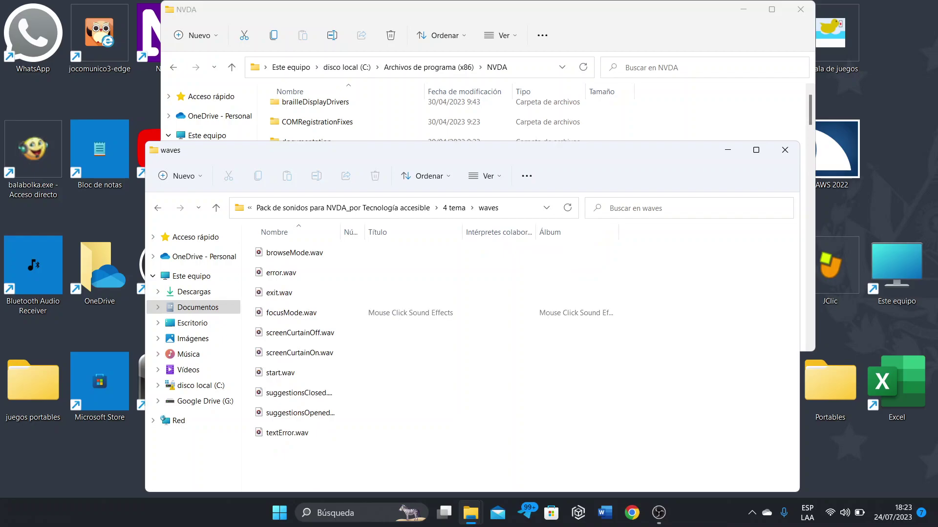
Step: Play start.wav from the waves folder of "4 tema" in Reproductor multimedia, and close the player
key(Down)
key(Down)
key(Down)
key(Down)
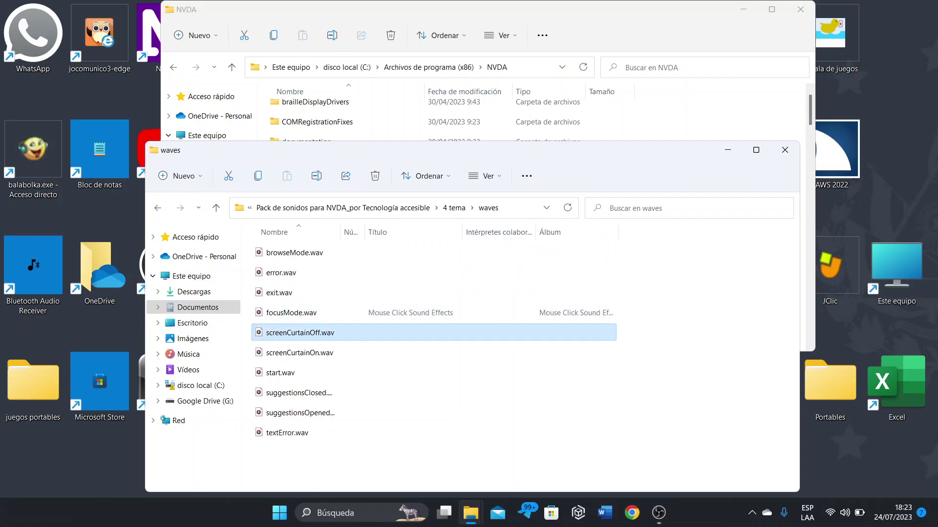
key(Up)
key(Up)
key(Down)
key(Down)
key(Down)
key(Down)
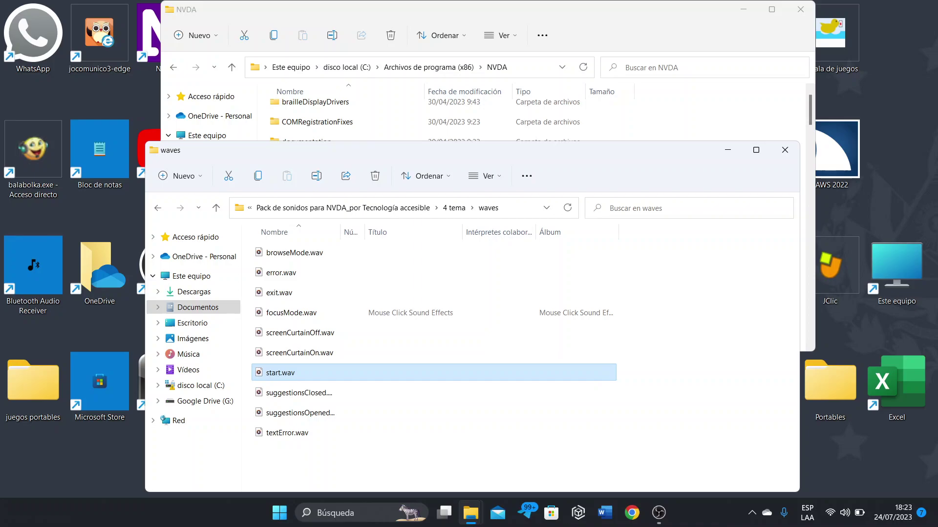
key(Return)
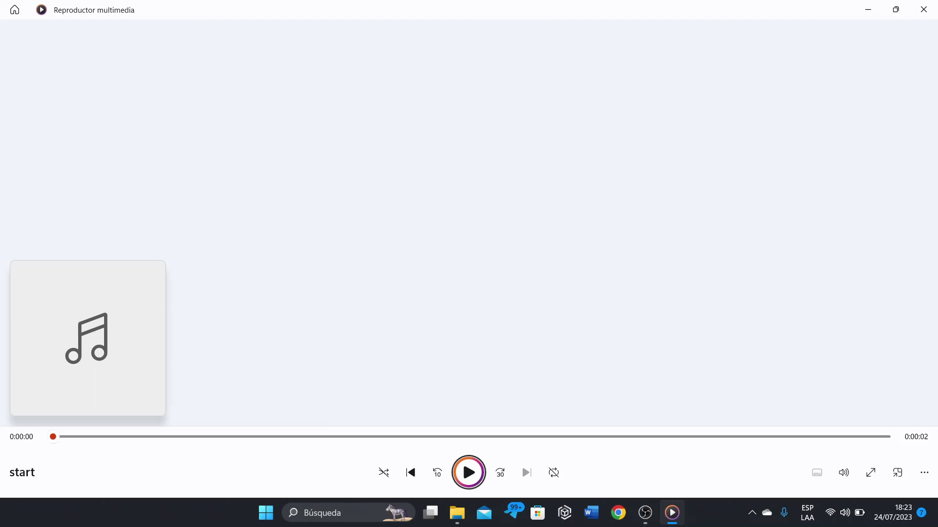
key(alt+F4)
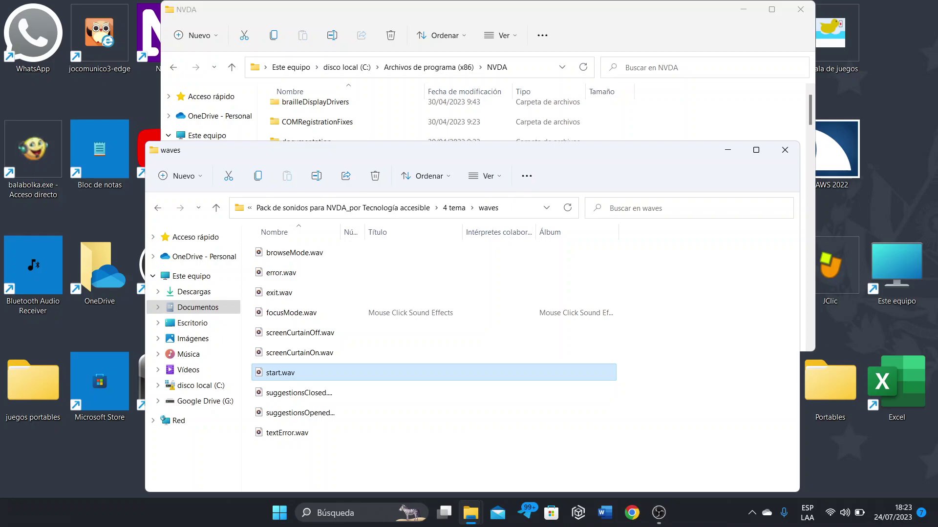
Step: Copy start.wav from the "4 tema" waves folder into NVDA's installed waves folder, replacing the existing file with administrator permission
key(Down)
key(Up)
key(alt+Tab)
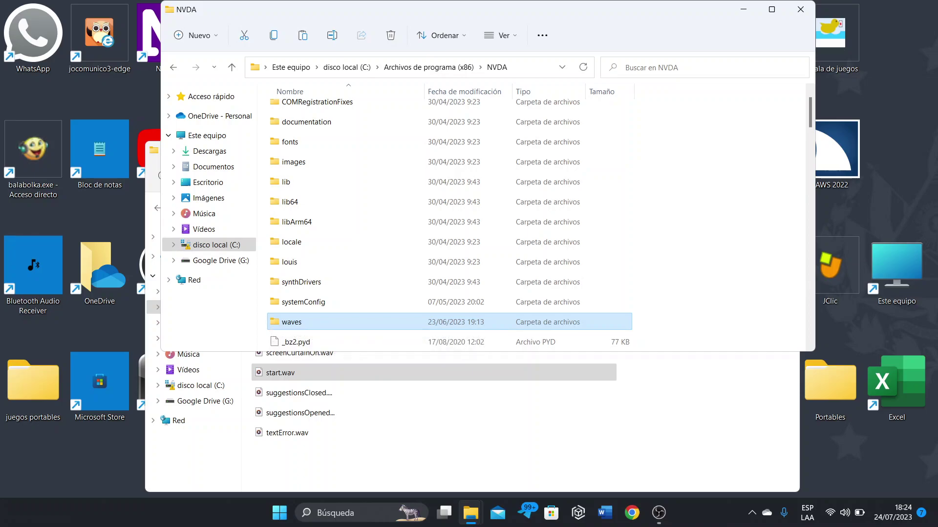
key(Return)
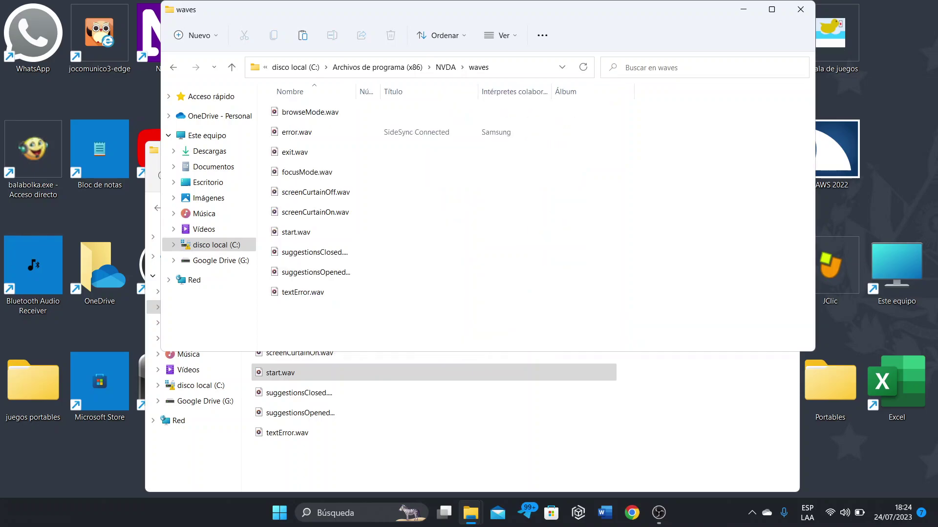
key(ctrl+v)
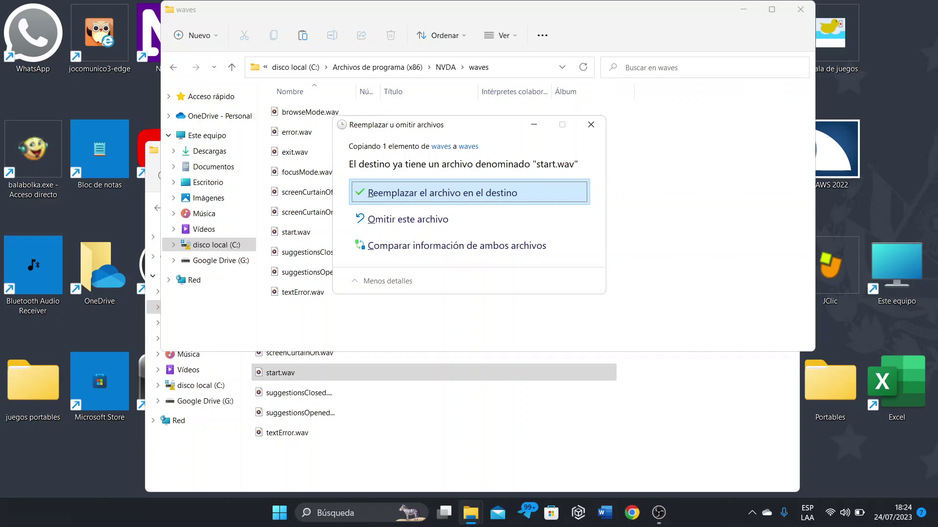
key(Return)
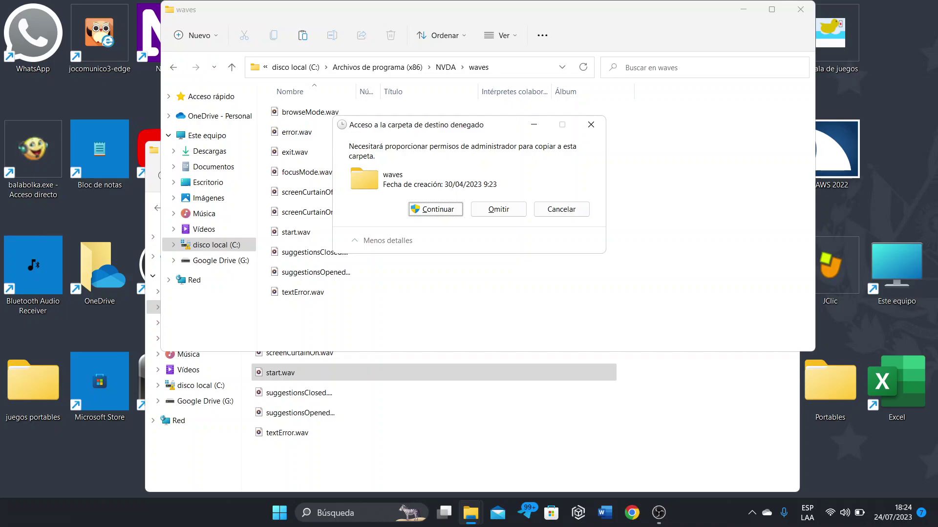
key(Return)
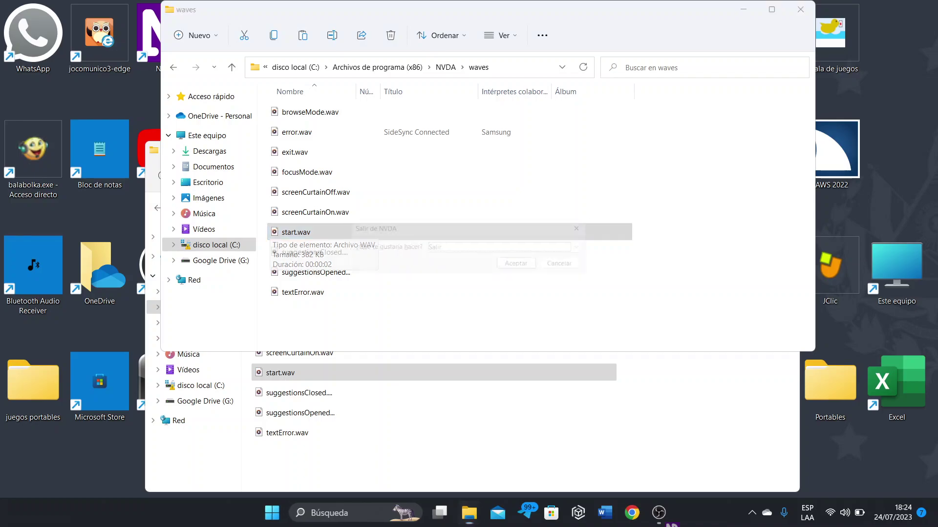
Step: Bring up the NVDA exit dialog and dismiss it, and close both File Explorer windows
key(Insert+q)
key(Escape)
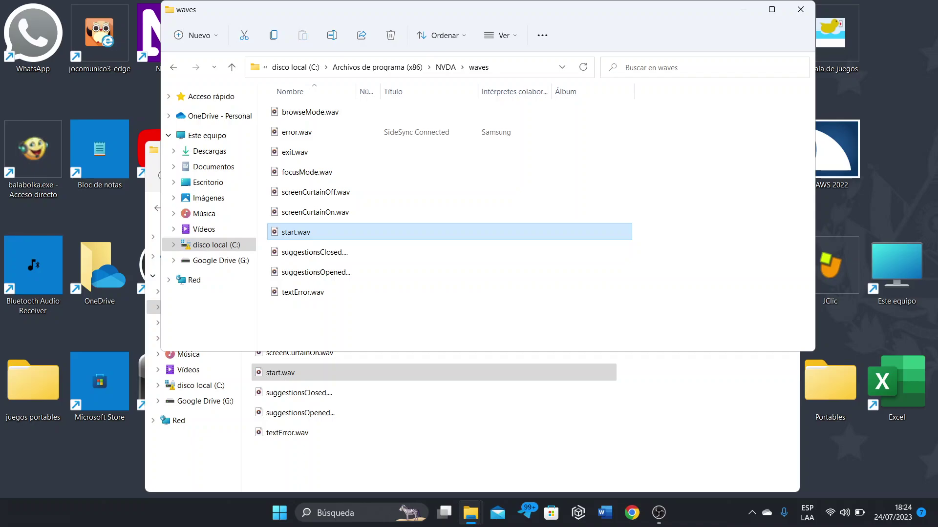
key(alt+F4)
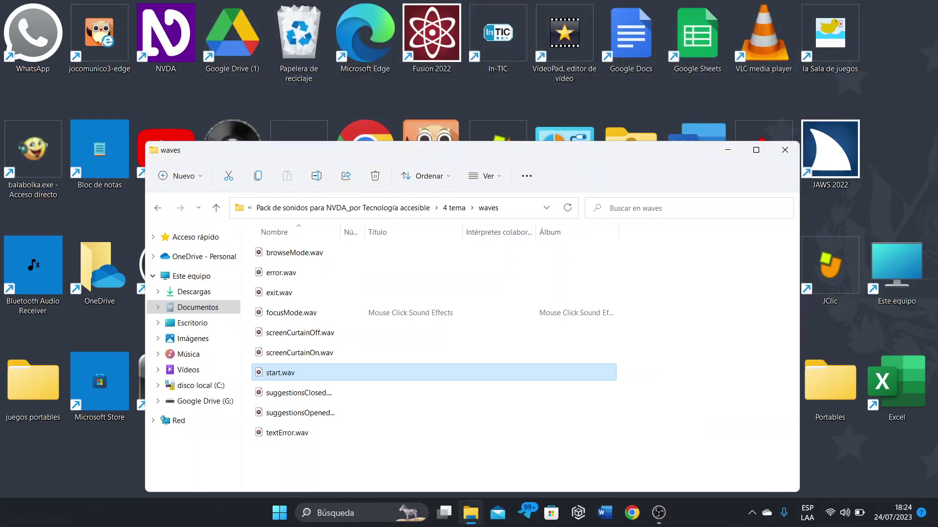
key(alt+F4)
Step: Open Documentos in File Explorer from the desktop and enter the folder "Pack de sonidos para NVDA_por Tecnología accesible"
key(alt+Tab)
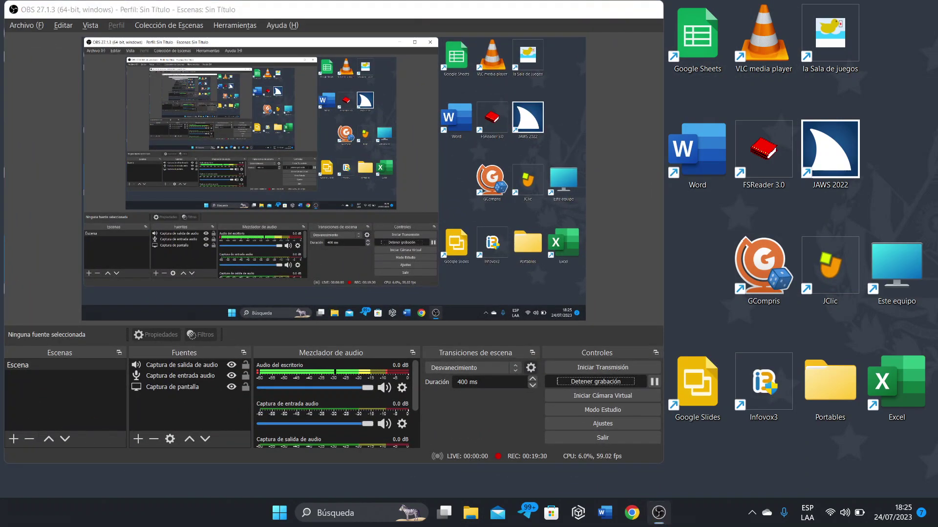
key(super+d)
key(ctrl+alt+f)
key(Down)
key(Return)
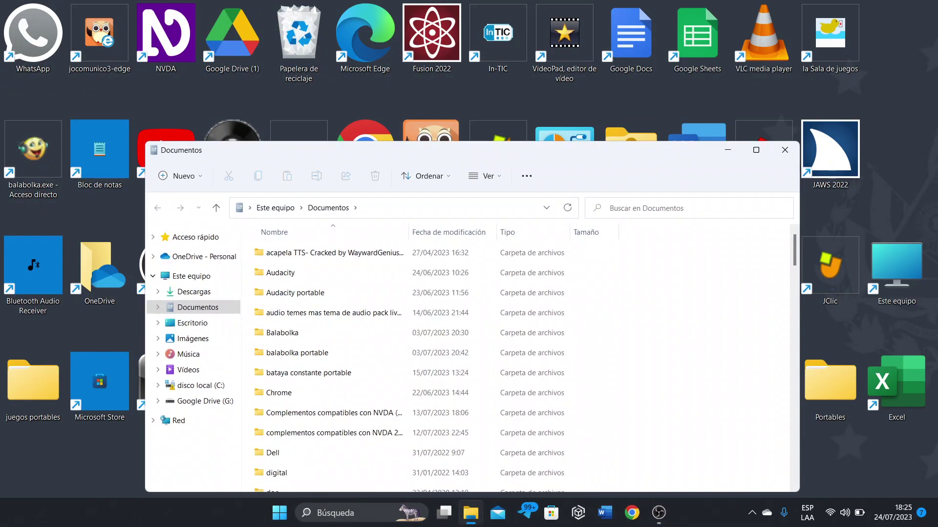
key(p)
key(Return)
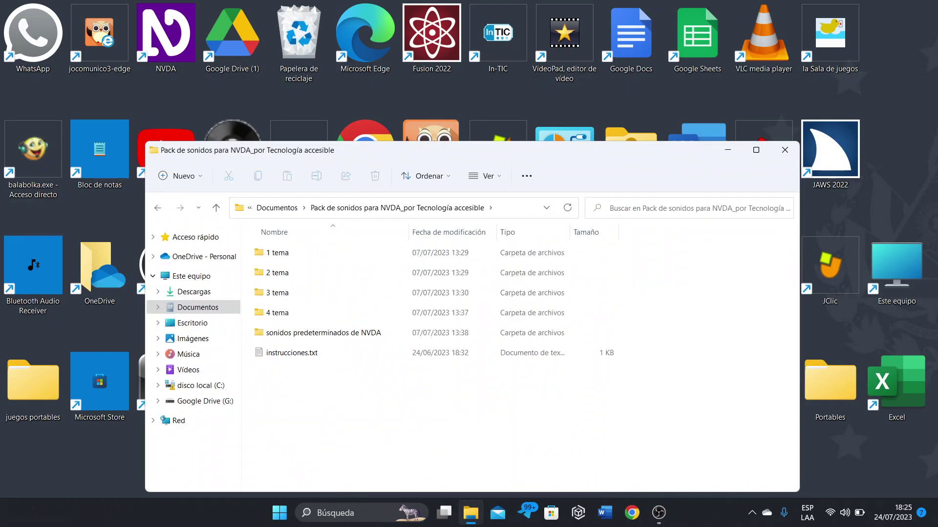
Step: Open "1 tema" in the sound pack and copy its waves folder
key(Down)
key(Up)
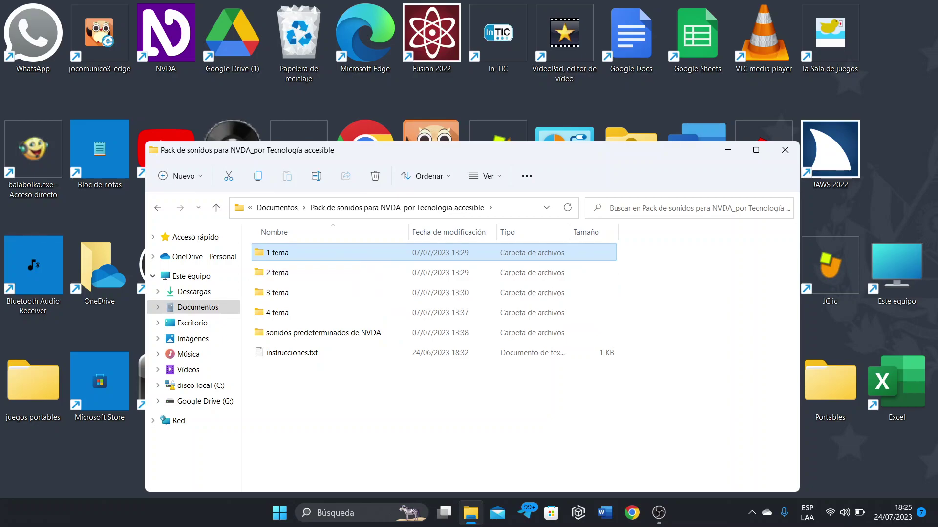
key(Return)
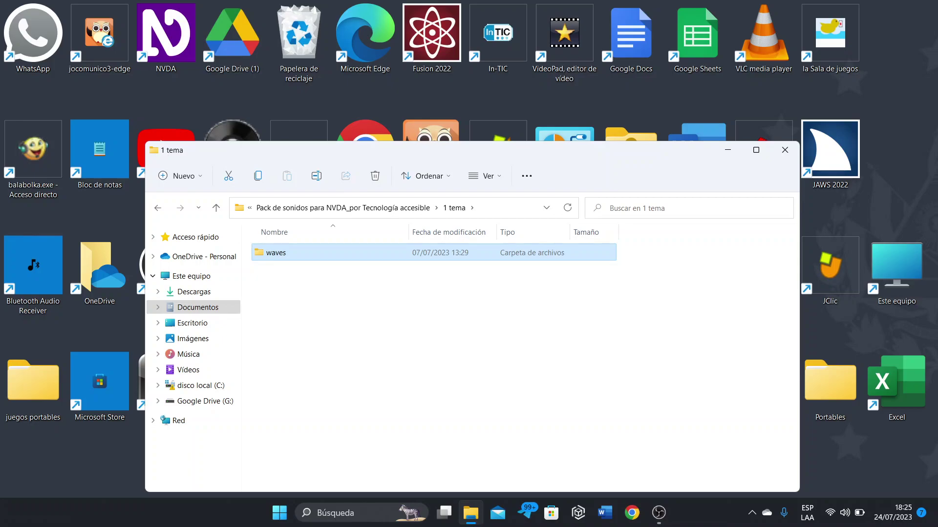
key(ctrl+c)
key(alt+Tab)
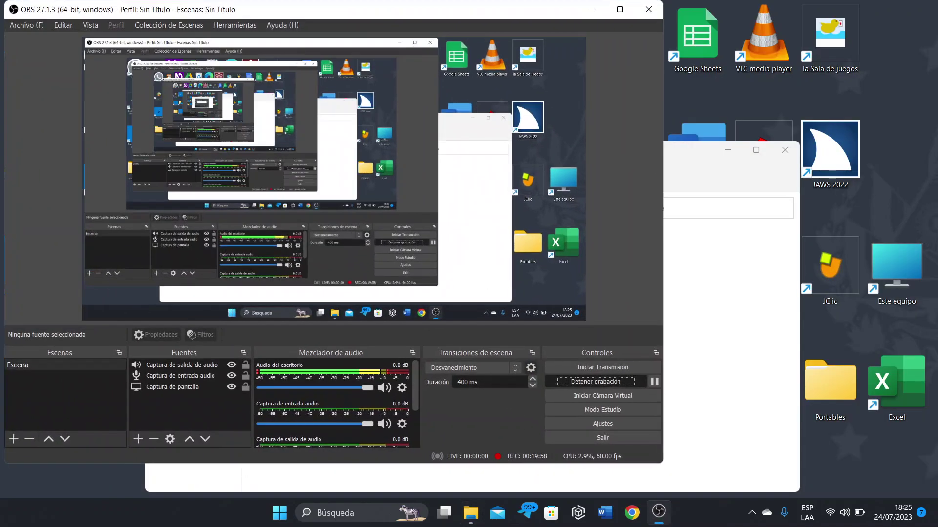
key(alt+Tab)
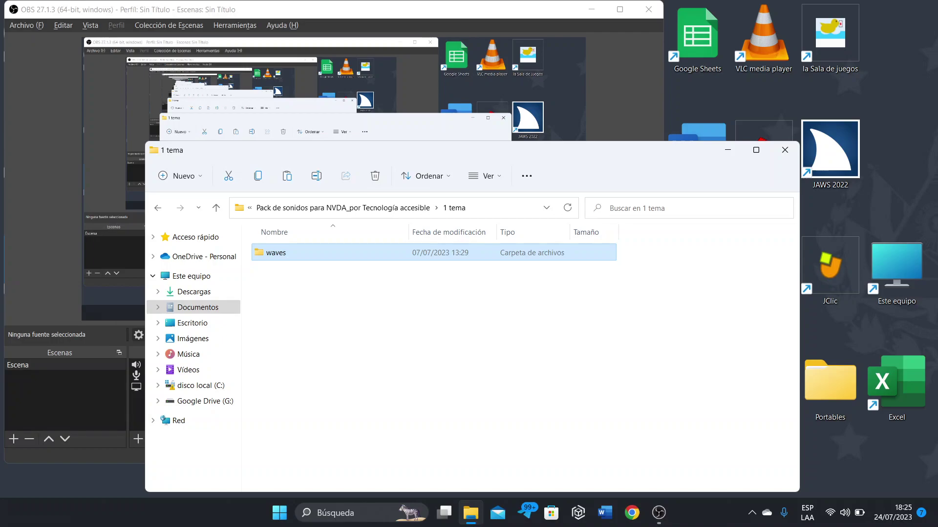
Step: Open a second File Explorer window at Este equipo and enter disco local (C:)
key(super+e)
key(Down)
key(Down)
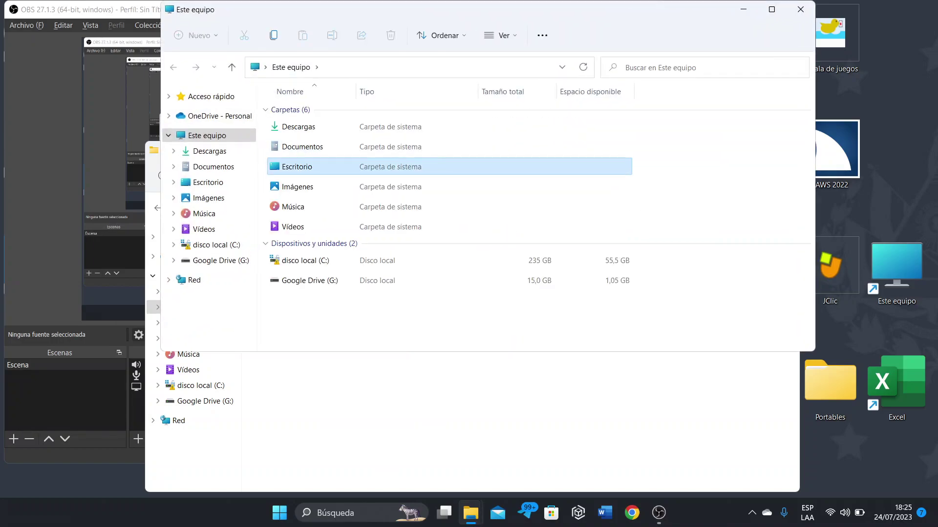
key(Down)
key(Down)
key(Down)
key(Down)
key(Down)
key(Up)
key(Return)
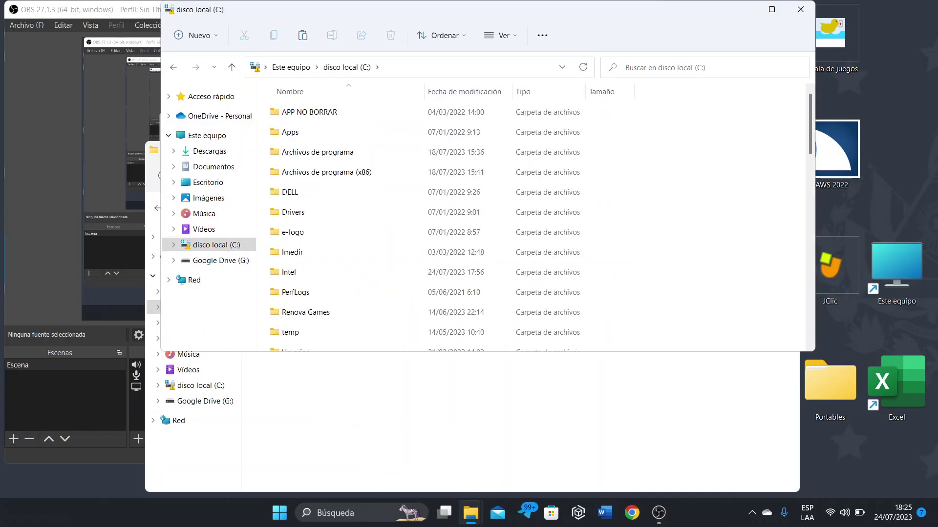
Step: Open the folder "Archivos de programa (x86)" on disco local (C:)
key(Down)
key(Down)
key(Down)
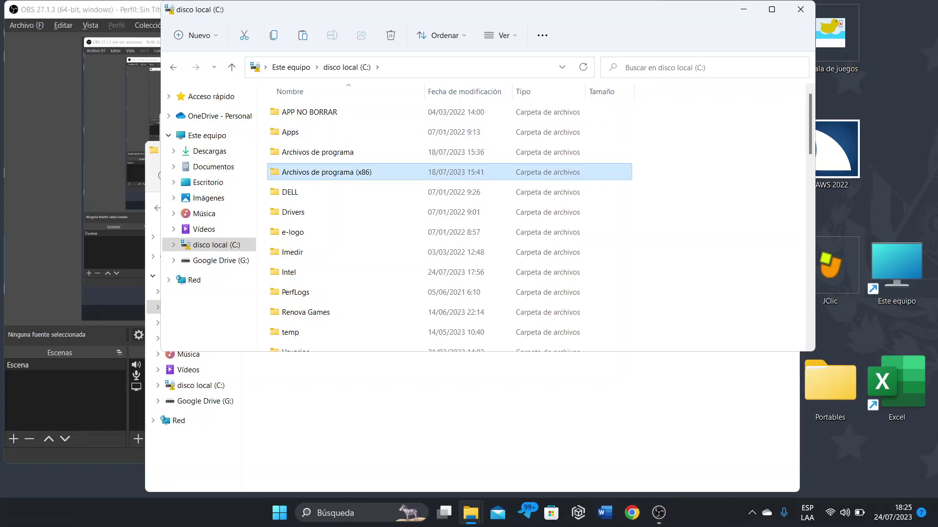
key(Return)
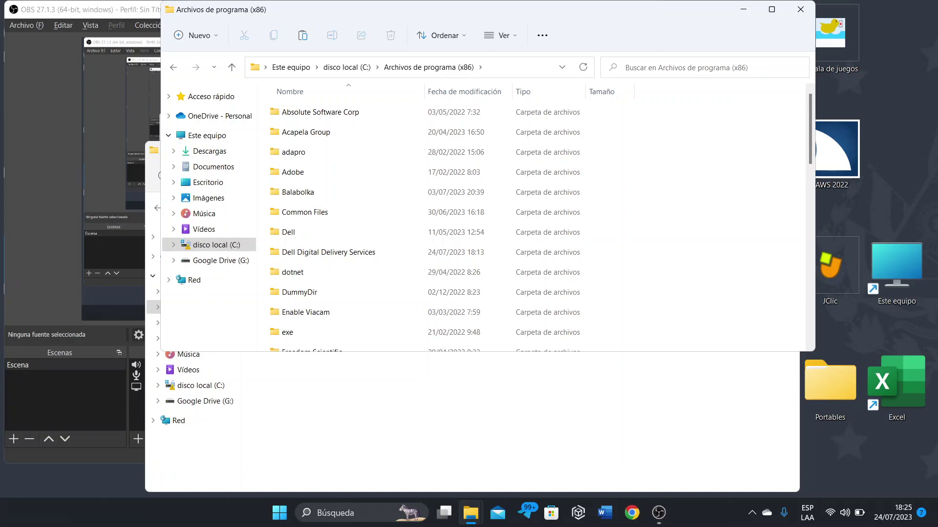
Step: Open the NVDA folder inside "Archivos de programa (x86)" and select its waves folder
key(Down)
key(Down)
key(Down)
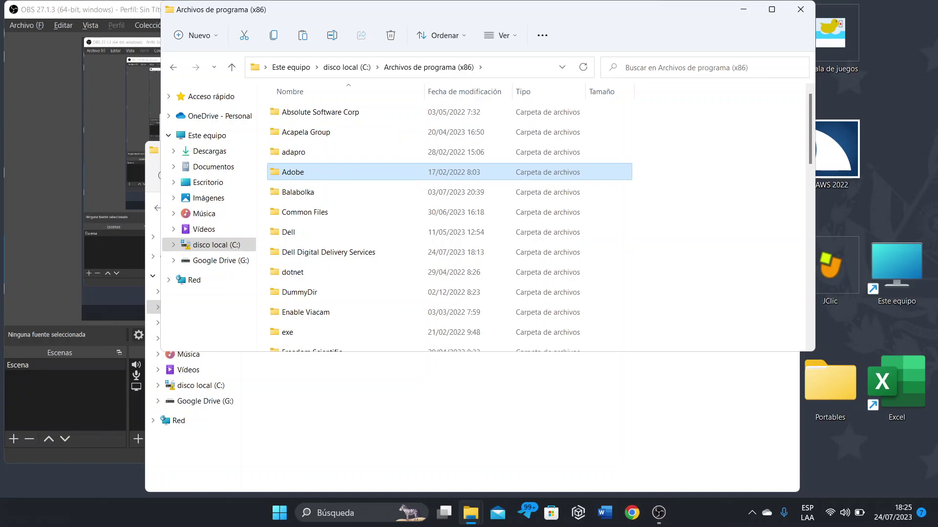
key(Down)
key(Down)
key(Down)
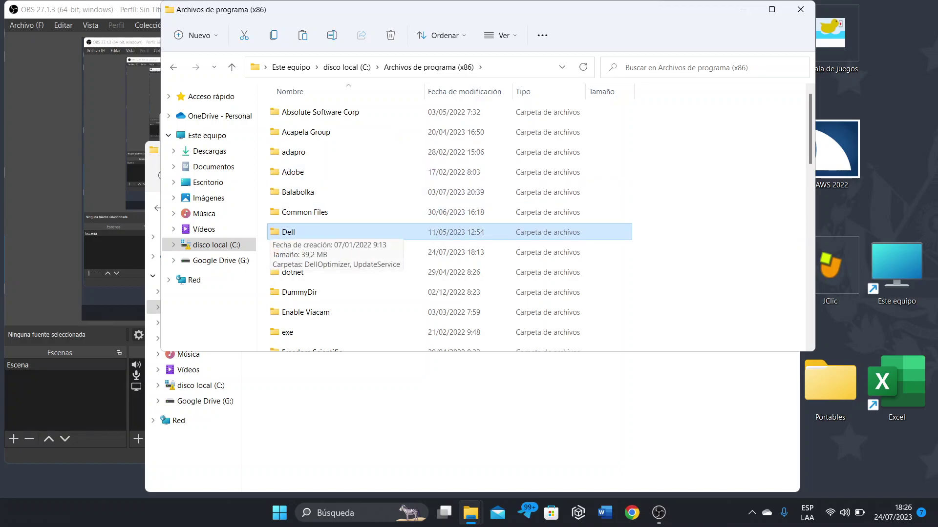
key(n)
key(Down)
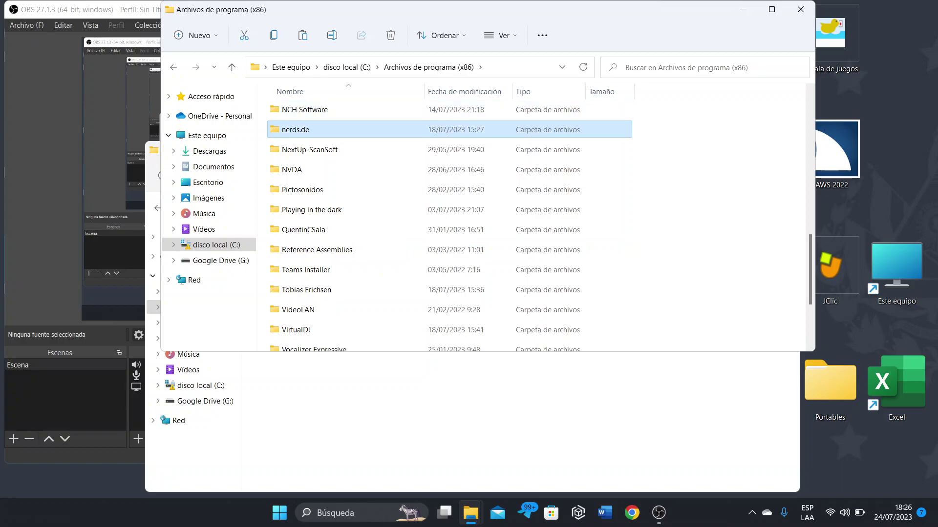
key(Down)
key(Down)
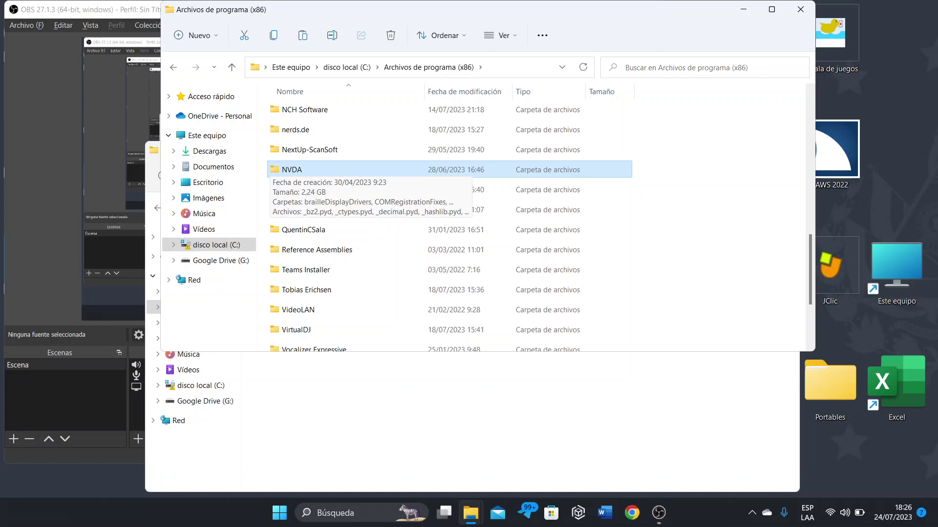
key(Return)
key(w)
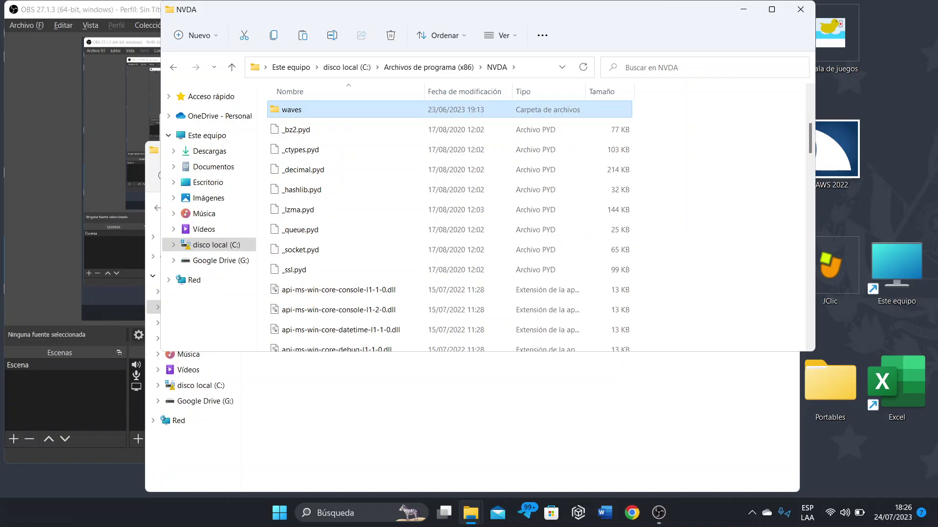
Step: Paste the copied waves folder into the NVDA folder, replacing the existing files and granting administrator permission for all current items
key(ctrl+v)
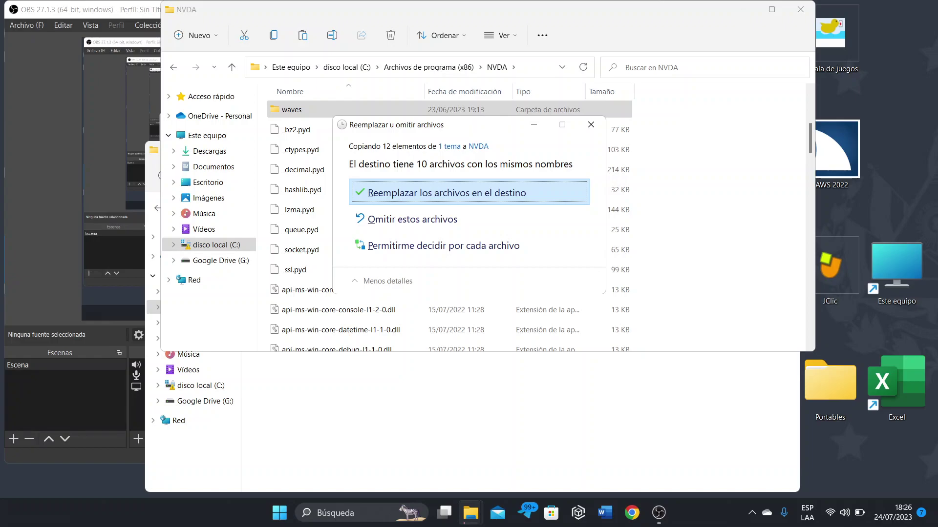
key(Return)
key(shift+Tab)
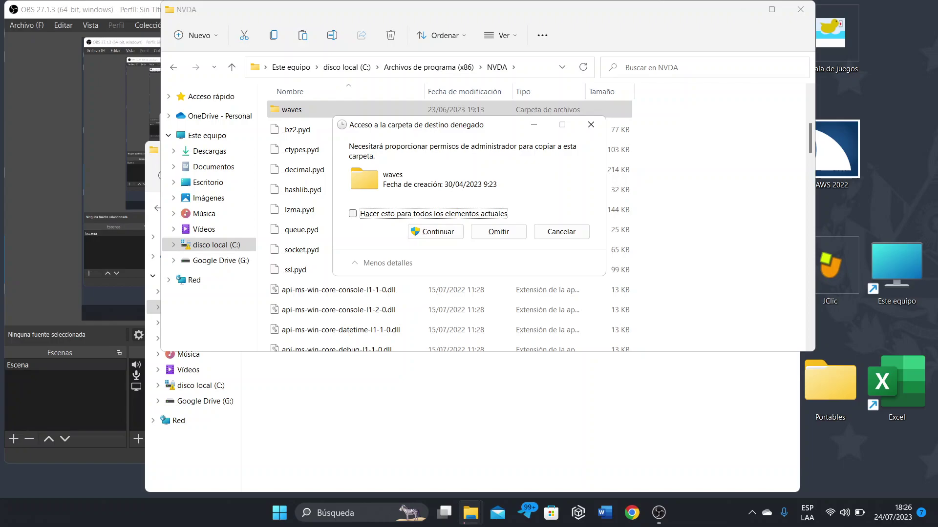
key(Tab)
key(Return)
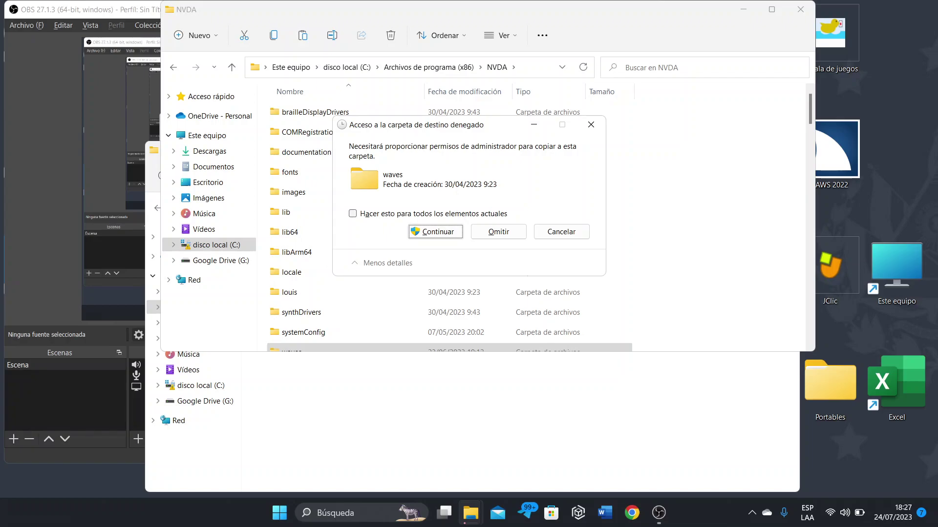
key(shift+Tab)
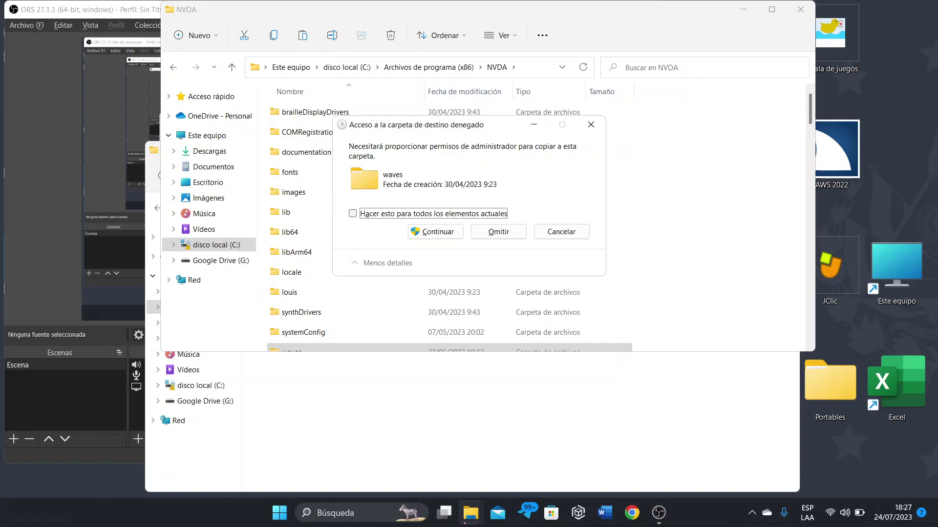
key(space)
key(Tab)
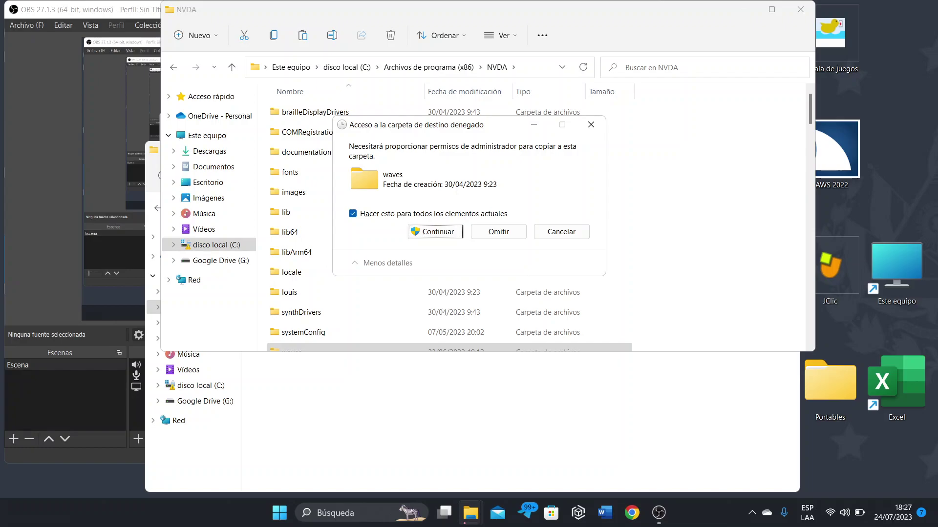
key(Return)
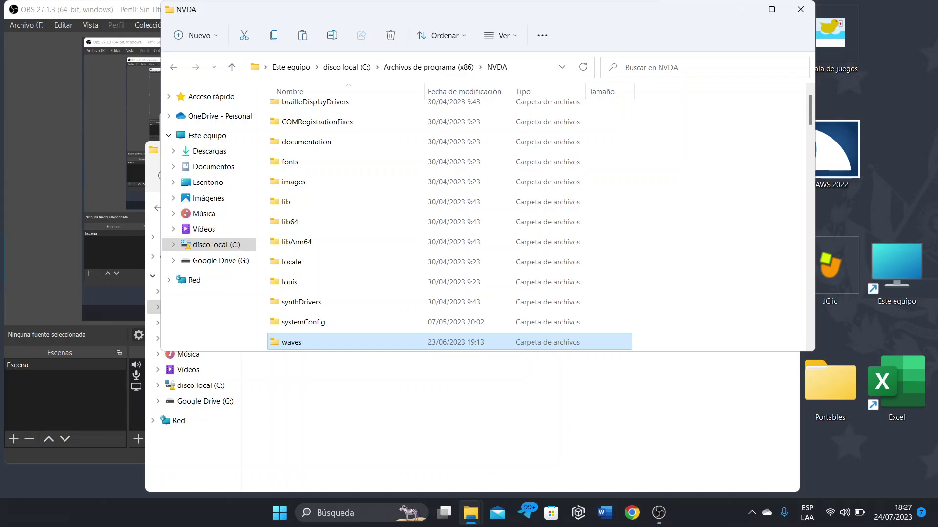
Step: Restart NVDA by choosing Reiniciar in its exit dialog
key(insert+q)
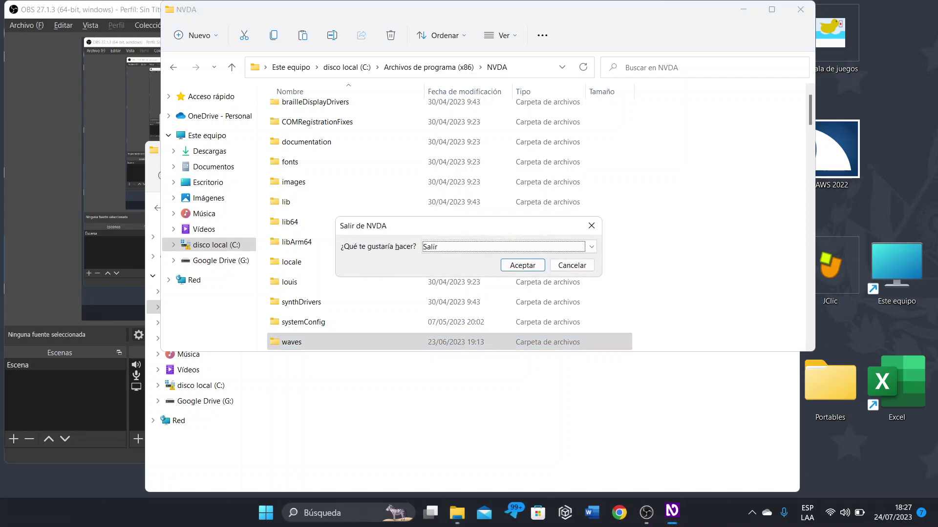
key(Down)
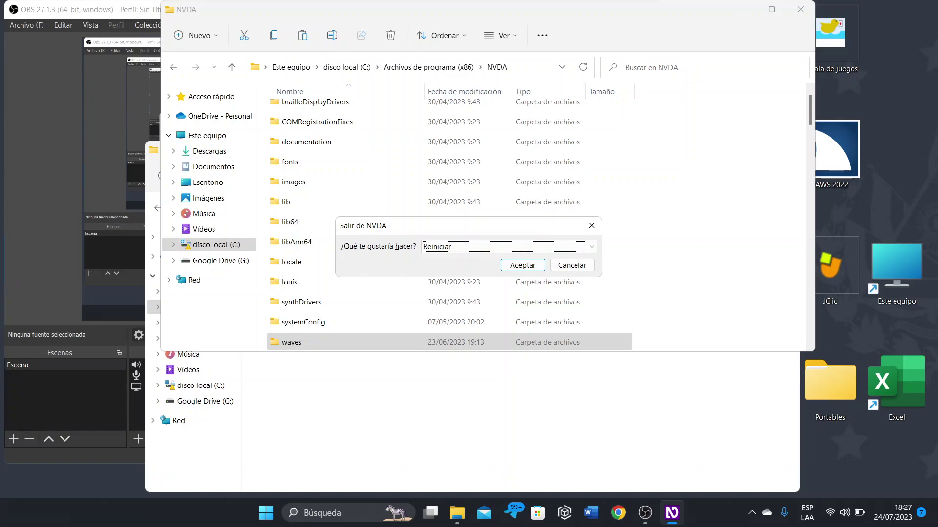
key(Return)
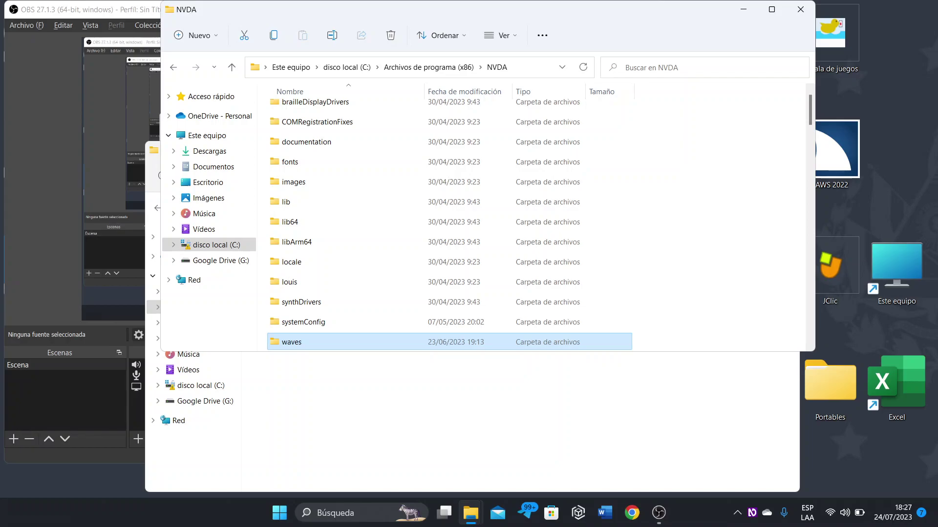
Step: Search Windows for "w" to test NVDA's suggestion sounds, and close the search
key(super)
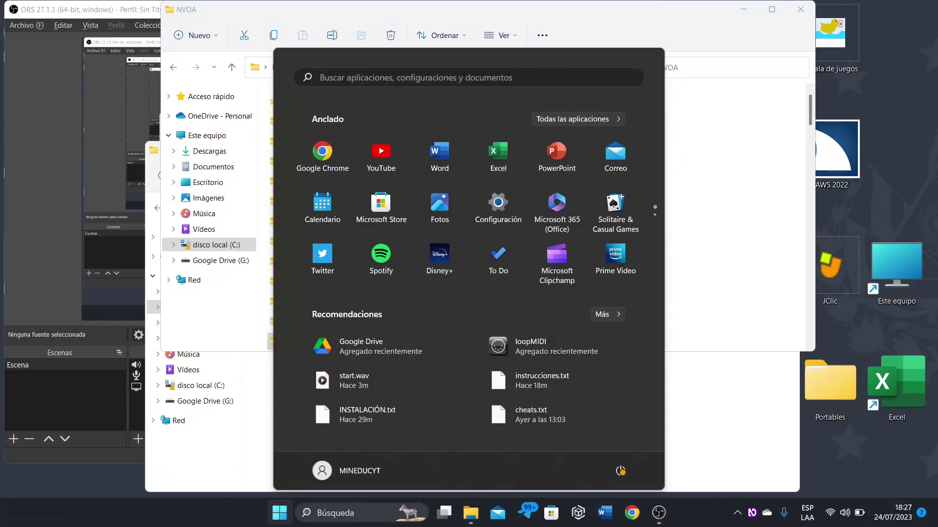
text(w)
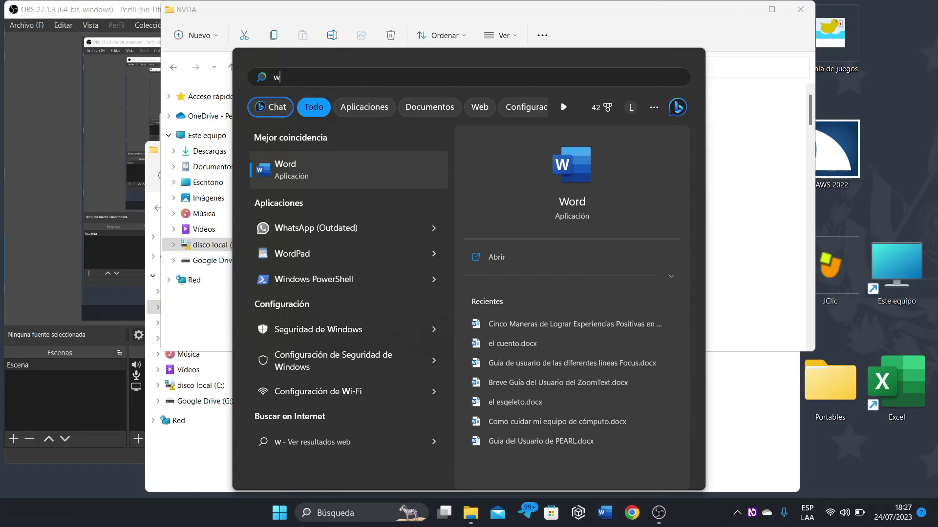
key(Escape)
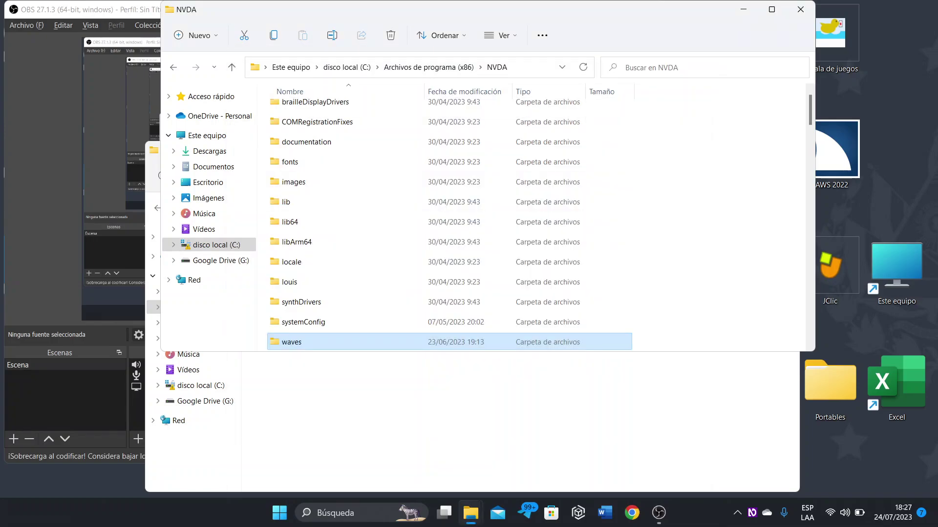
Step: Open Google Chrome from the desktop and focus the Google page's search box to test NVDA's mode sounds, then leave the browser
key(super+d)
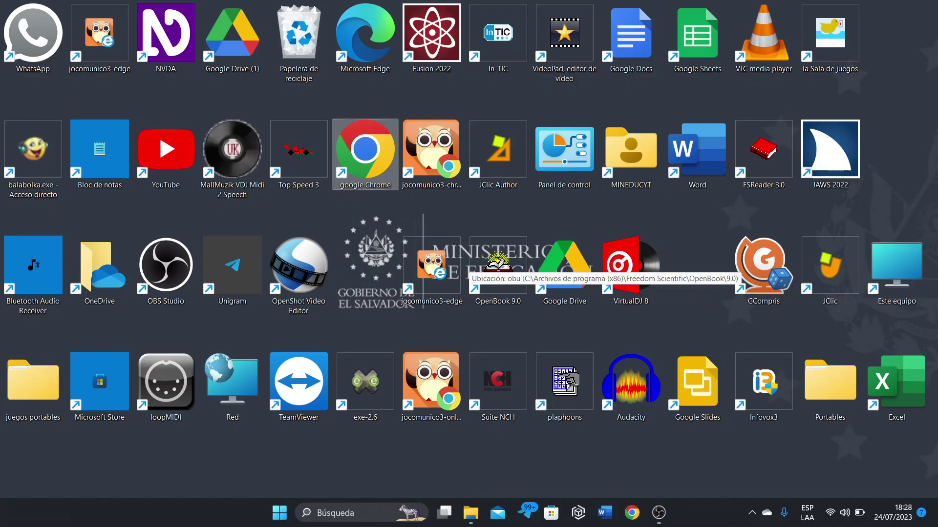
key(Return)
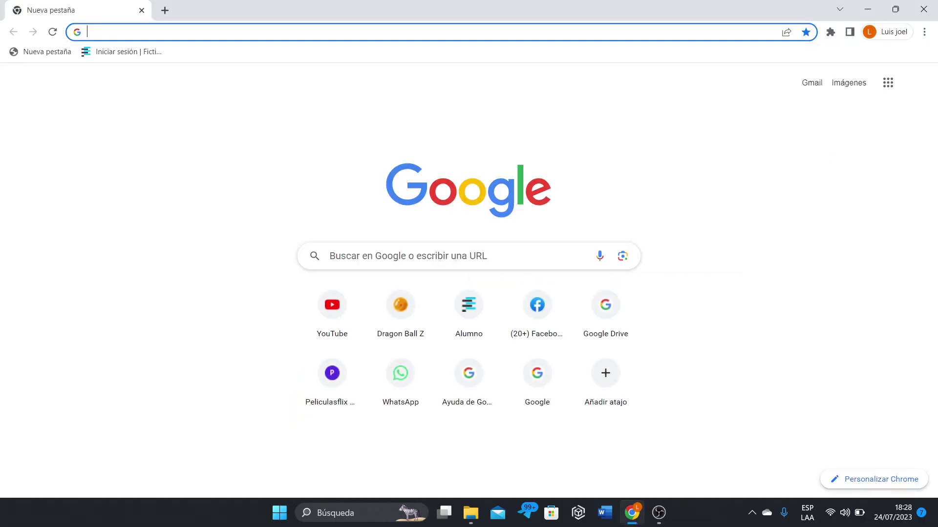
key(Tab)
key(Tab)
key(Tab)
key(Tab)
key(Tab)
key(Tab)
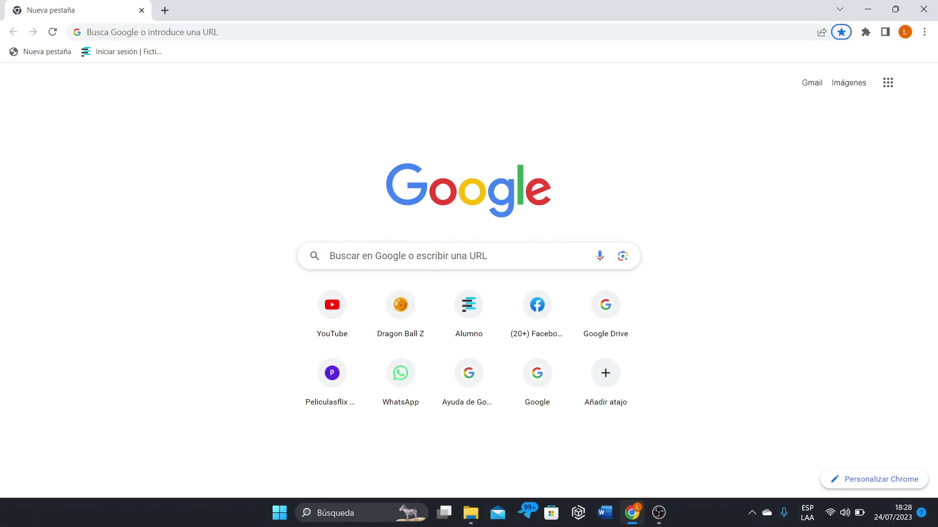
key(Tab)
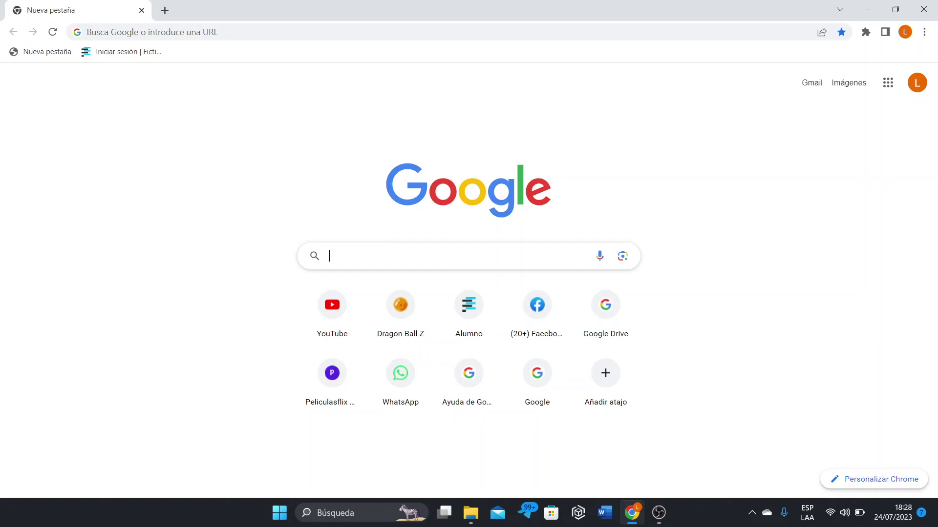
key(super+d)
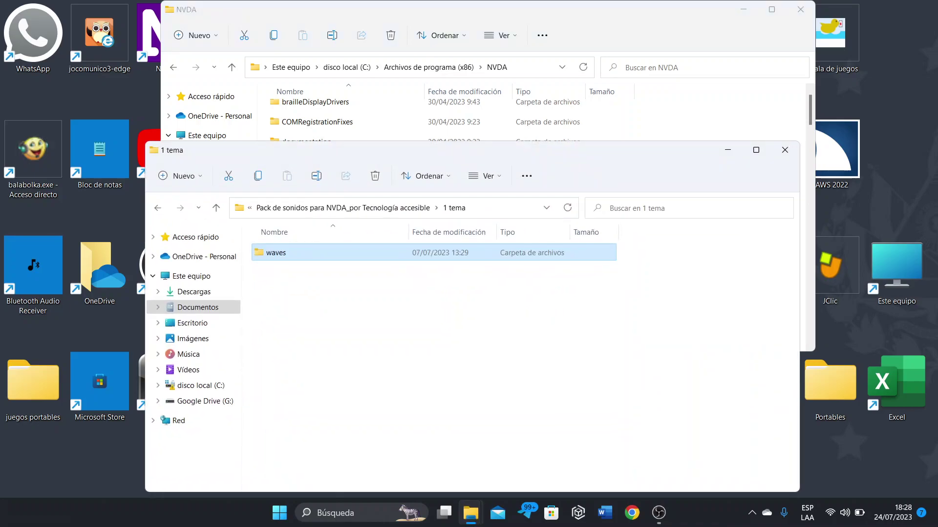
Step: Open the "3 tema" folder in the NVDA sound pack and copy its WAVES folder
key(alt+Up)
key(Down)
key(Down)
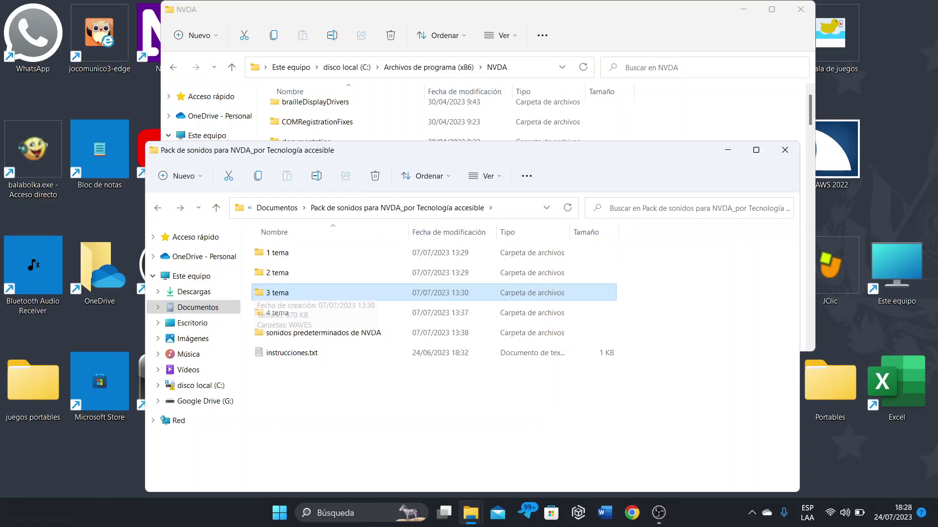
key(Return)
key(Down)
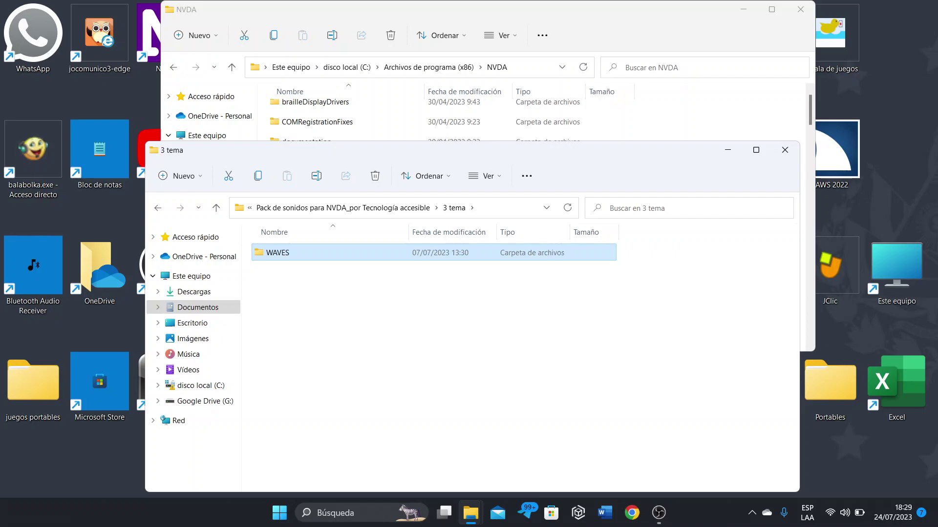
key(ctrl+c)
Step: Paste the WAVES folder from "3 tema" into the NVDA program folder, replacing existing files and granting administrator permission for all current items
key(alt+Tab)
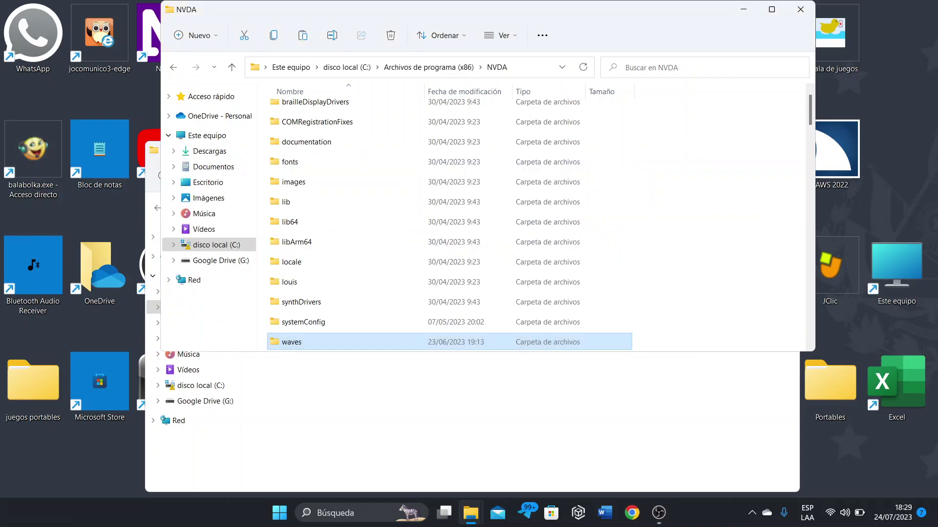
key(Down)
key(Up)
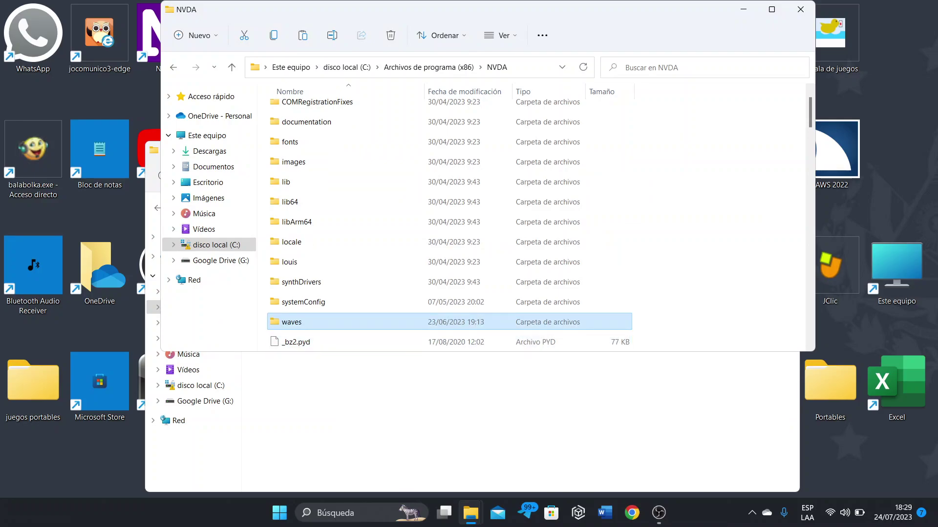
key(ctrl+v)
key(Down)
key(Up)
key(Return)
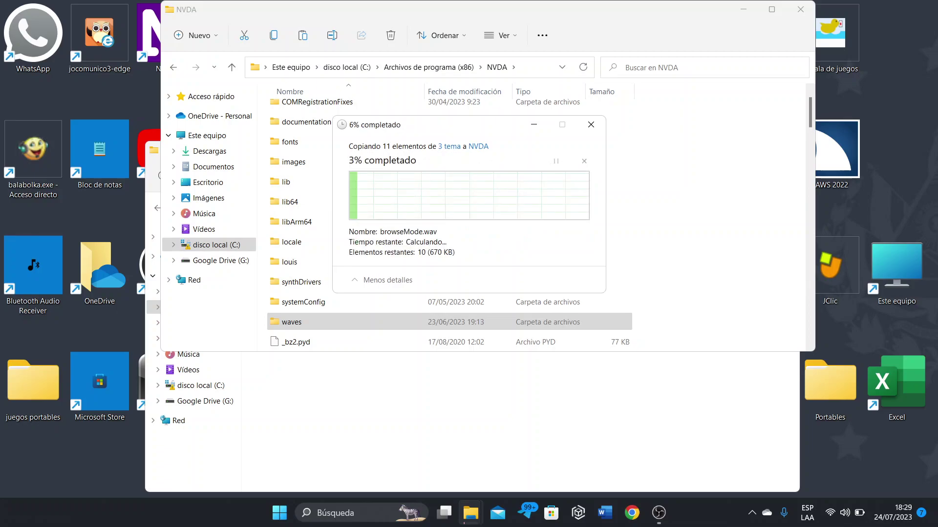
key(shift+Tab)
key(space)
key(space)
key(Tab)
key(Return)
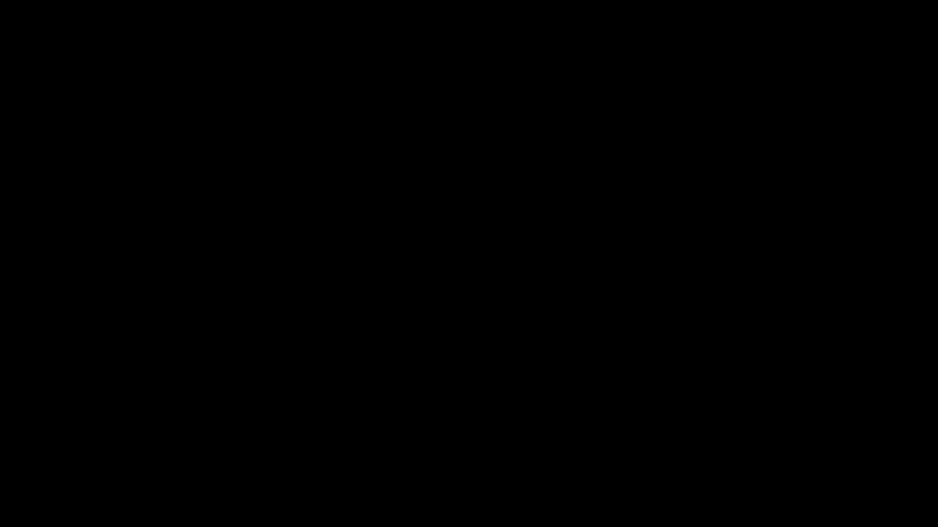
key(alt+y)
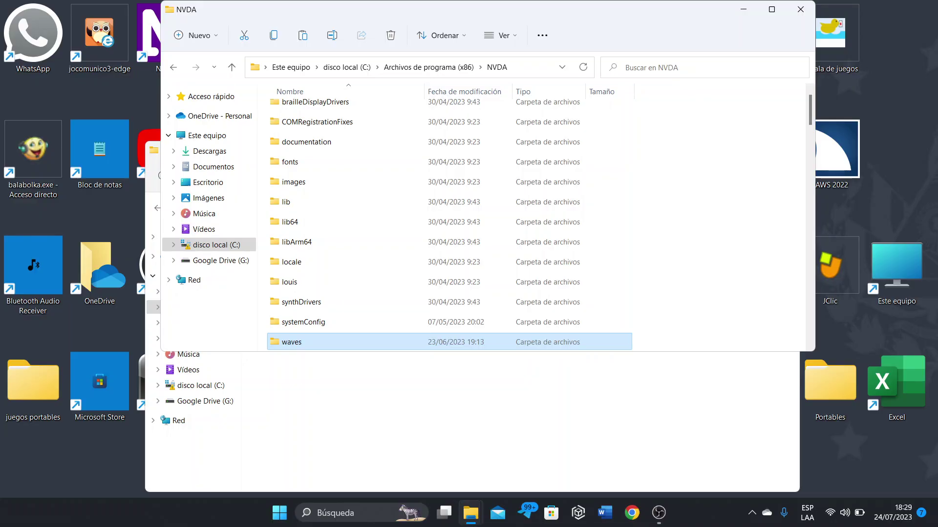
Step: Restart NVDA through its exit dialog to load the sounds from "3 tema"
key(Down)
key(Up)
key(Down)
key(Up)
key(insert+q)
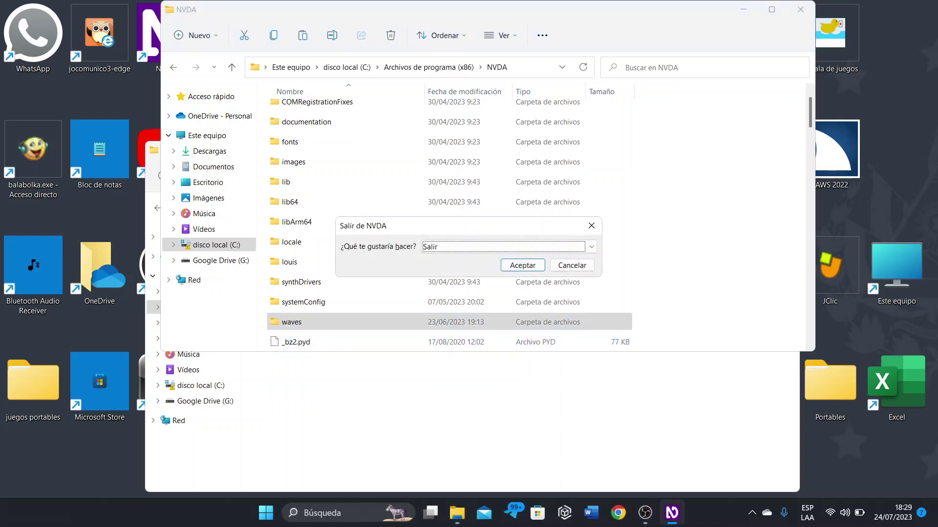
key(Down)
key(Return)
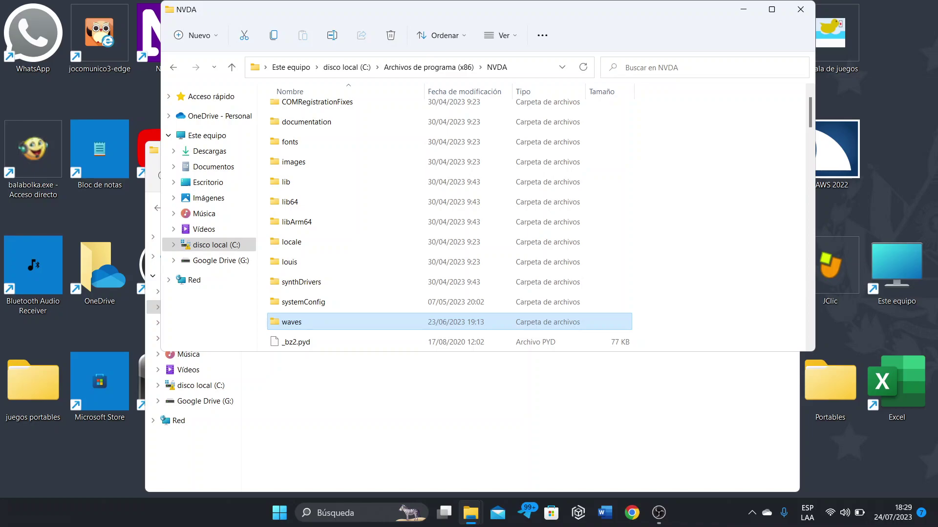
Step: Search Windows for "e" and for "w" to test the suggestion sounds, closing the search each time
key(super)
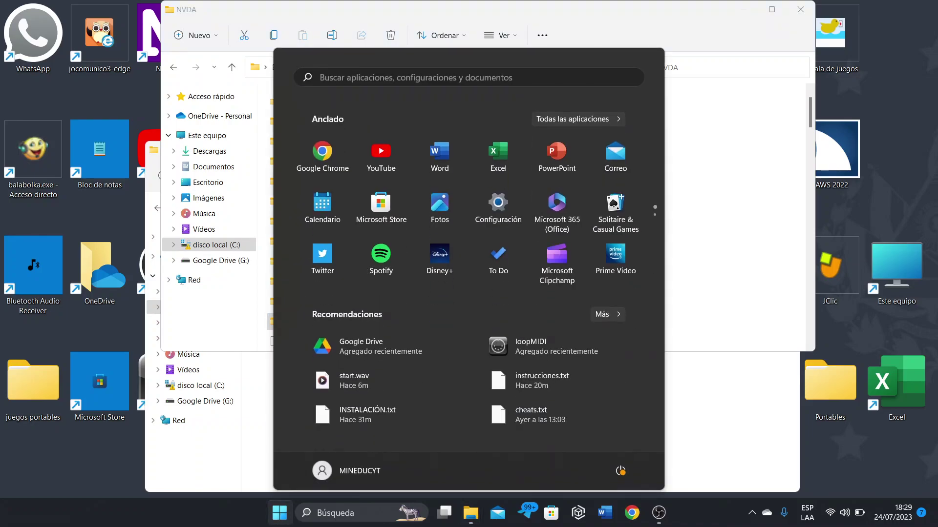
text(explorador de archivos)
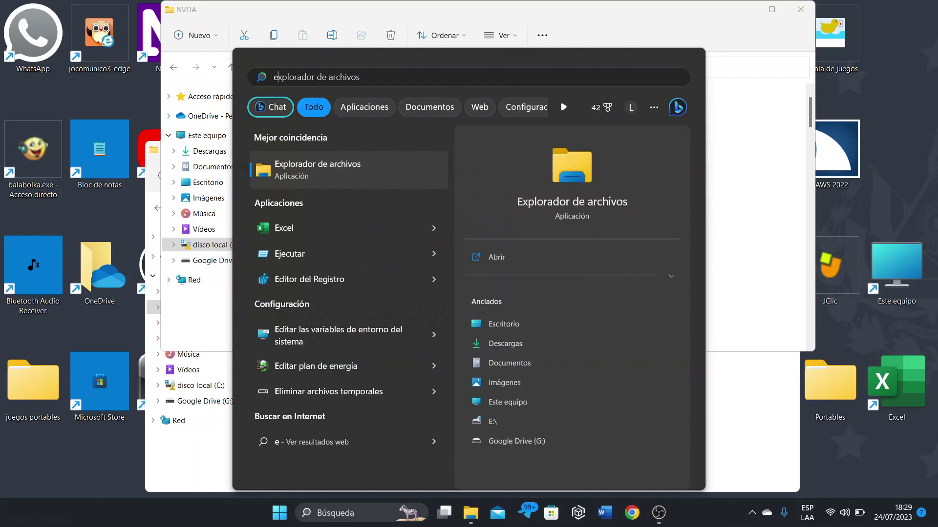
key(Escape)
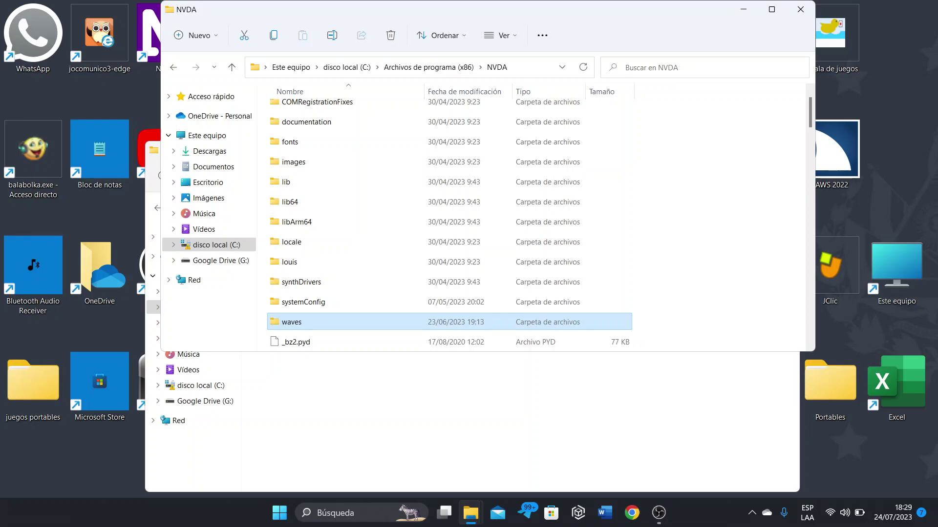
key(super)
text(word)
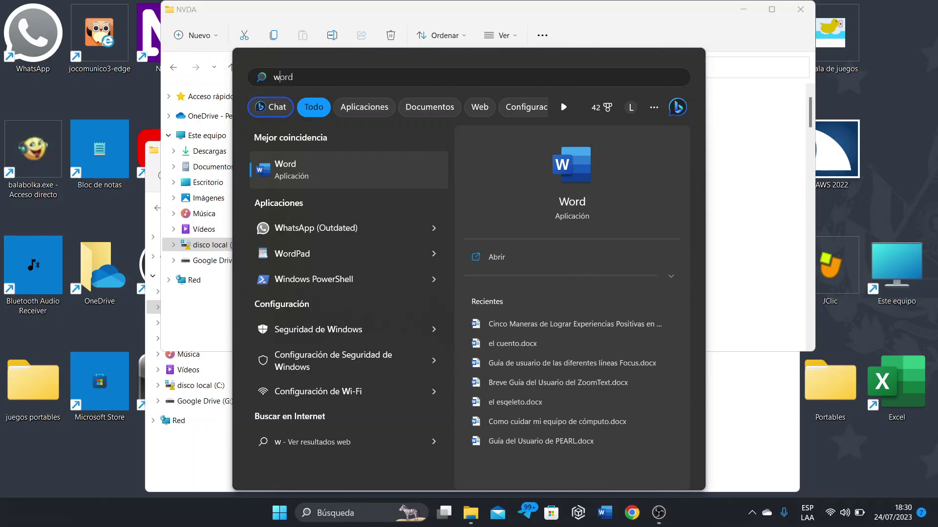
key(Escape)
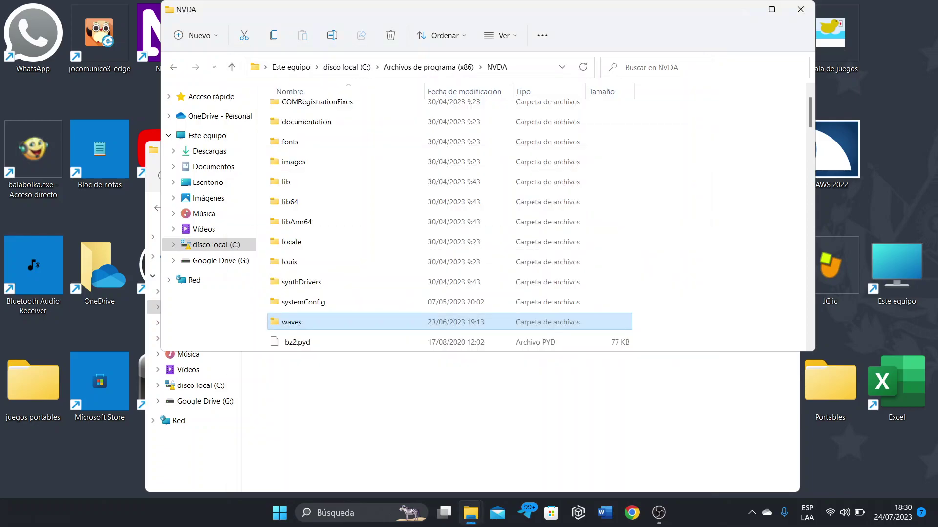
Step: Open Google Chrome from the desktop, focus the Google page's search box to test the mode sounds, and close the browser
key(super+d)
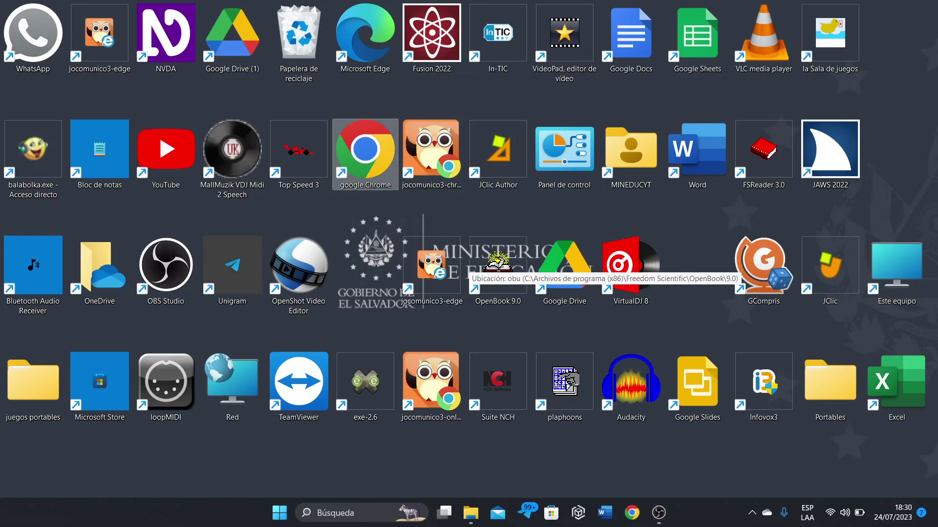
key(Return)
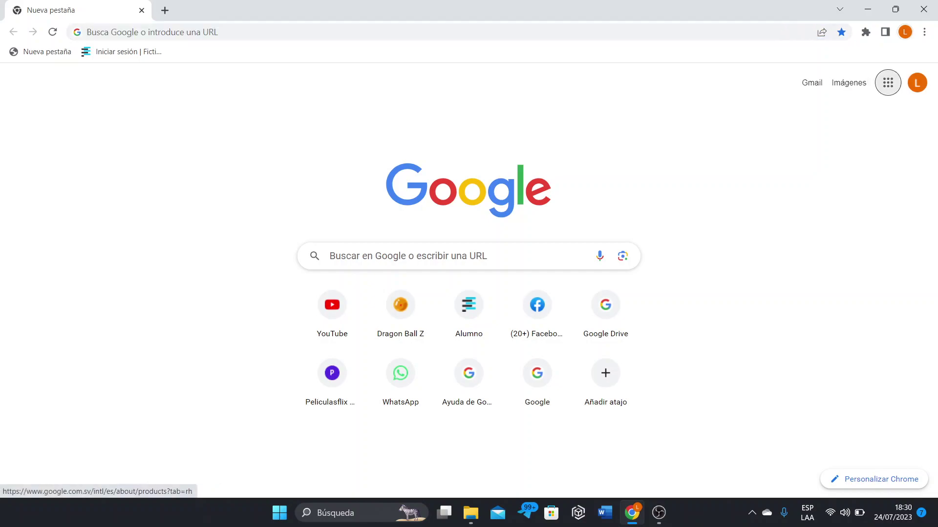
click(328, 256)
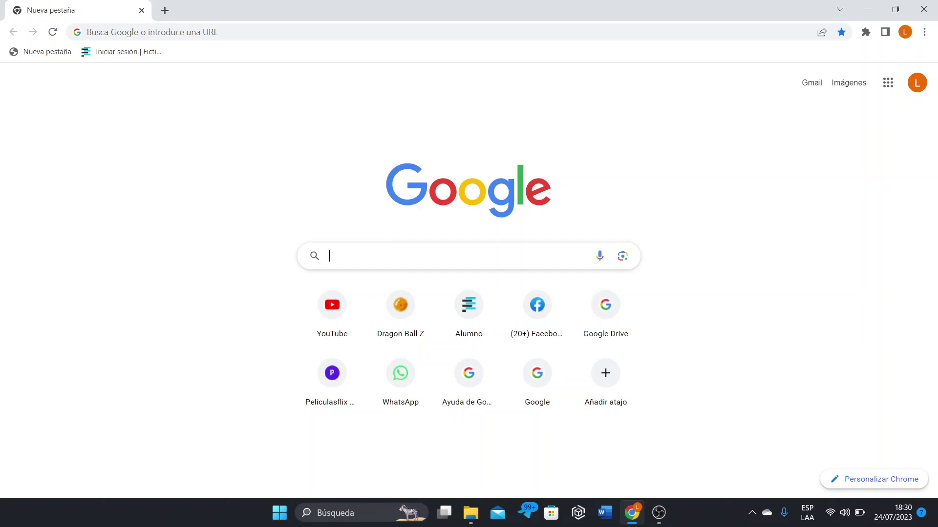
key(alt+F4)
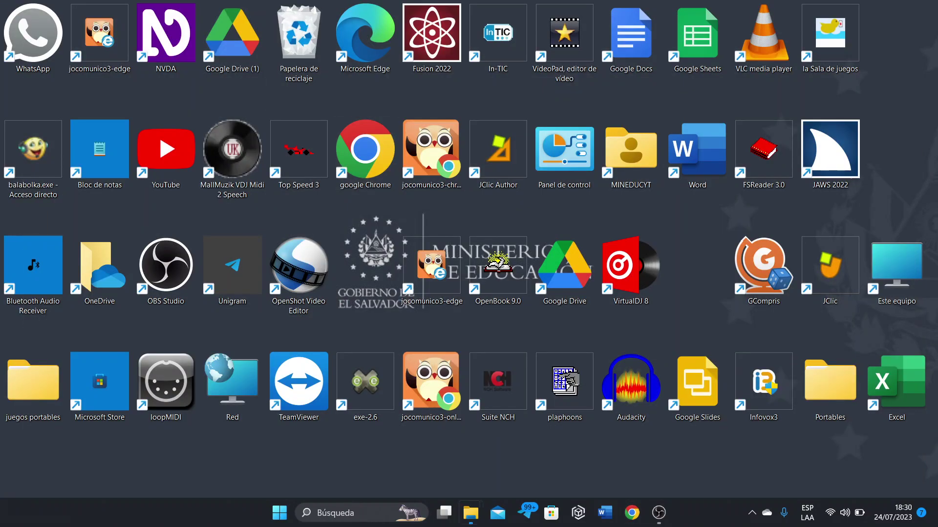
Step: Open the "4 tema" folder in the NVDA sound pack and copy its waves folder
key(alt+Tab)
key(alt+Up)
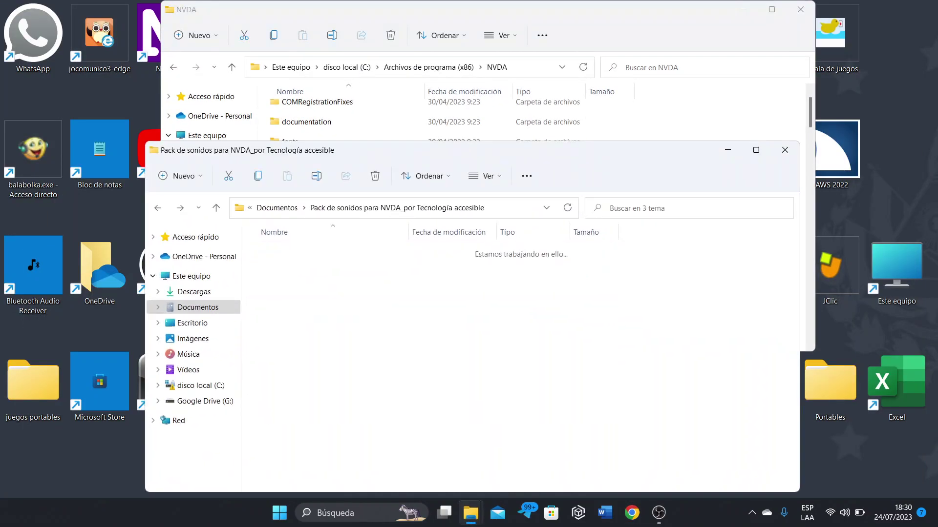
key(Down)
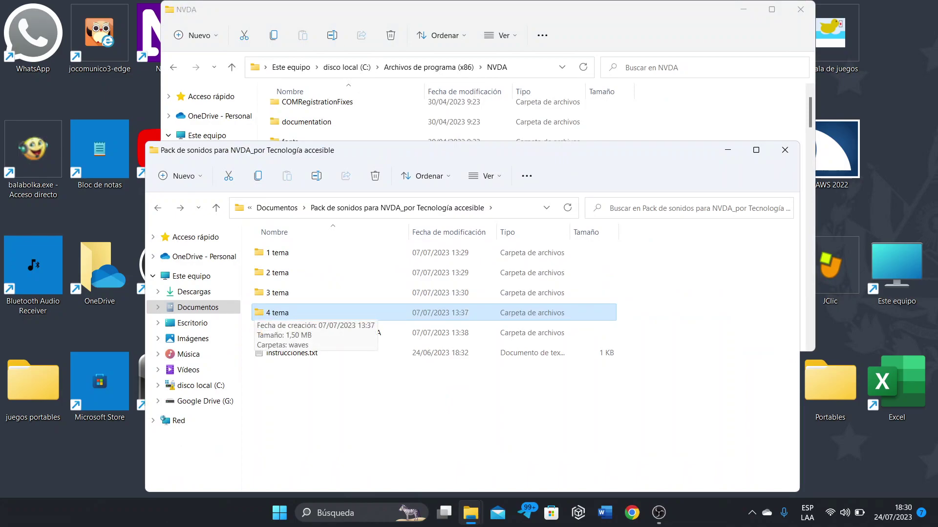
key(Return)
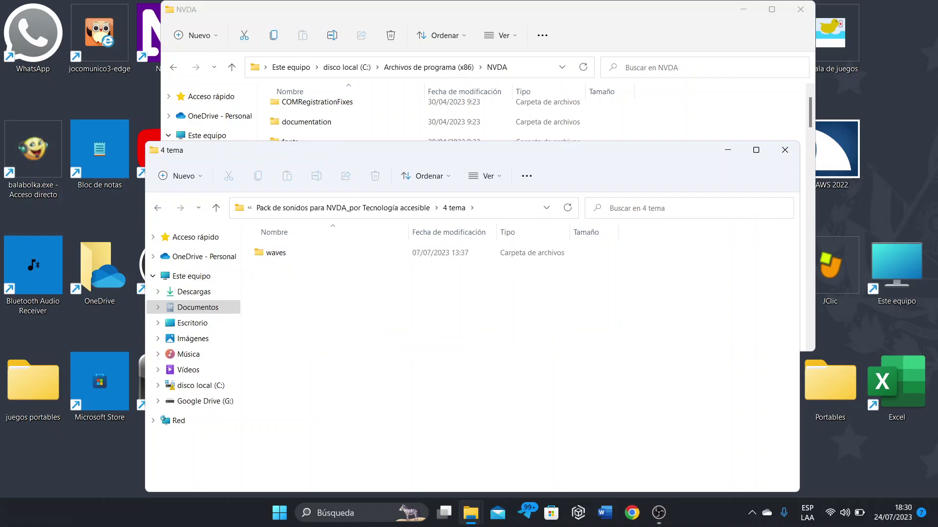
click(276, 253)
key(ctrl+c)
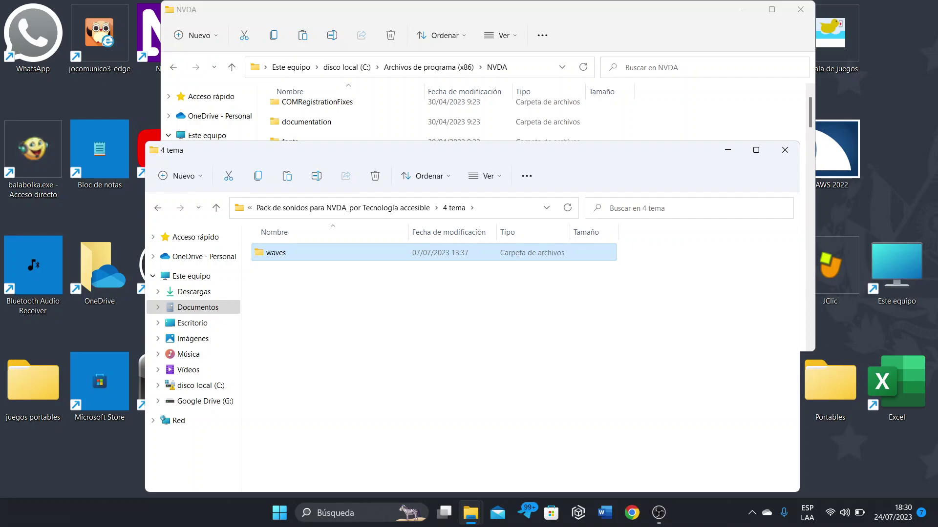
Step: Paste the waves folder from "4 tema" into the NVDA program folder, replacing existing files and granting administrator permission for all current items
key(alt+Tab)
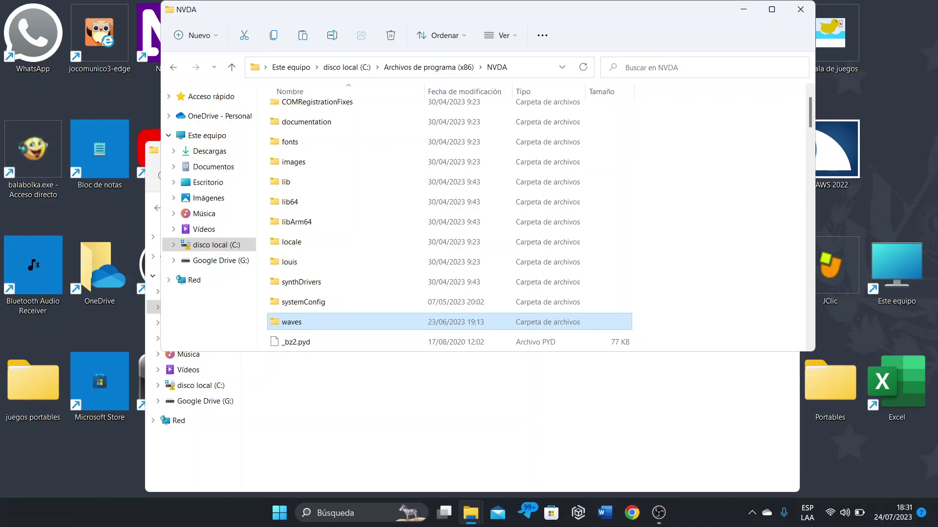
key(Down)
key(Up)
key(Down)
key(Up)
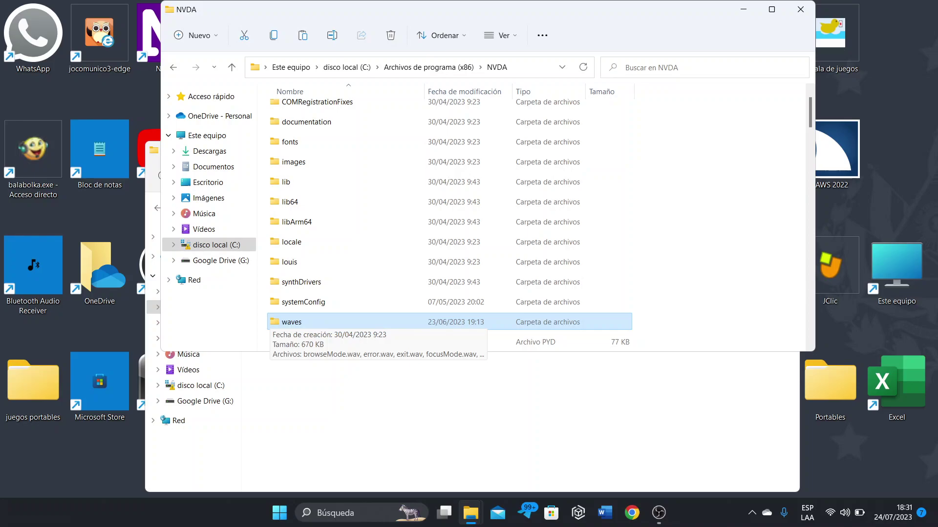
key(ctrl+v)
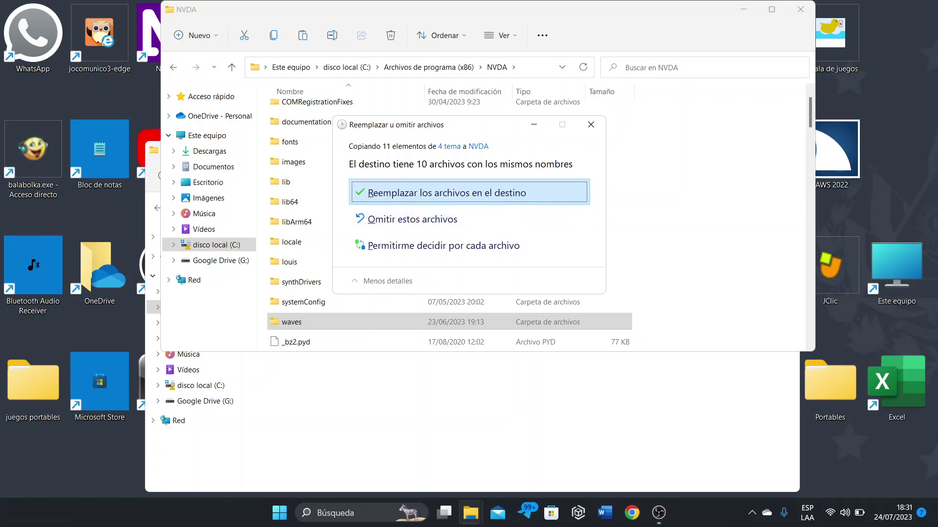
key(Return)
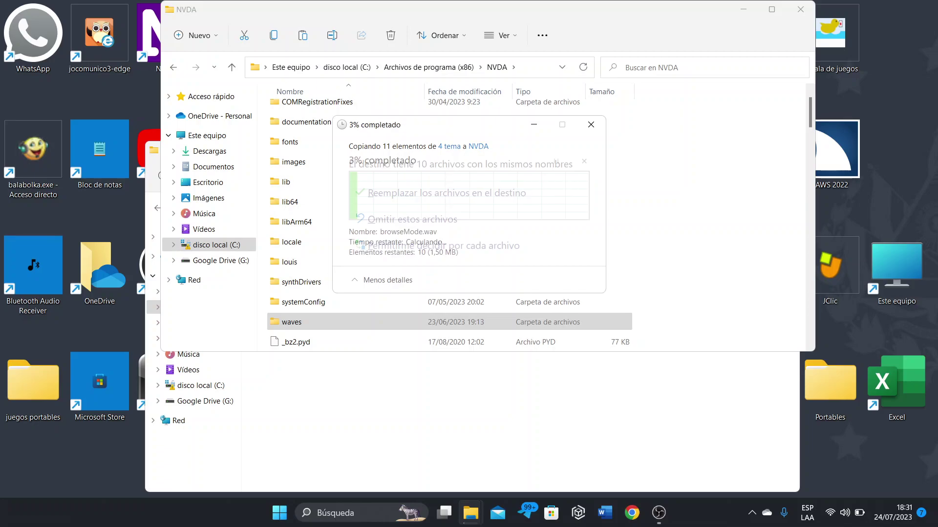
key(shift+Tab)
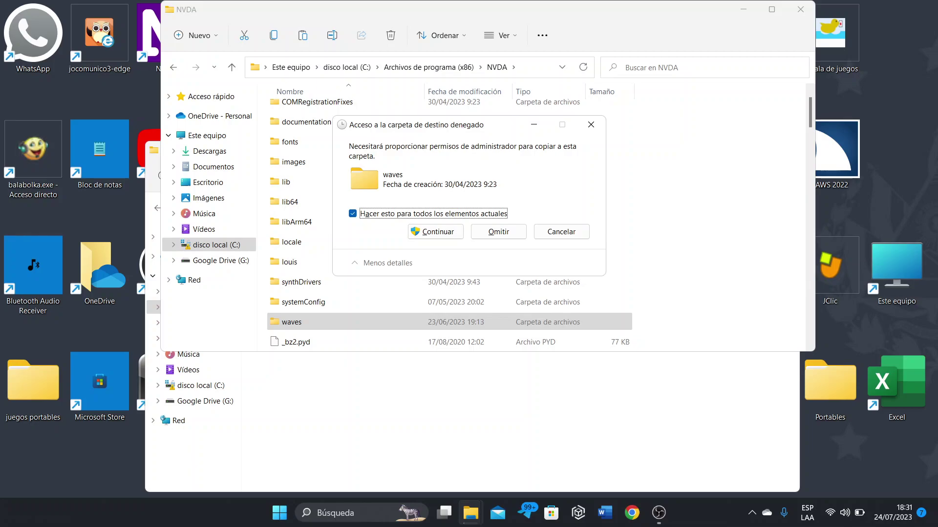
key(Tab)
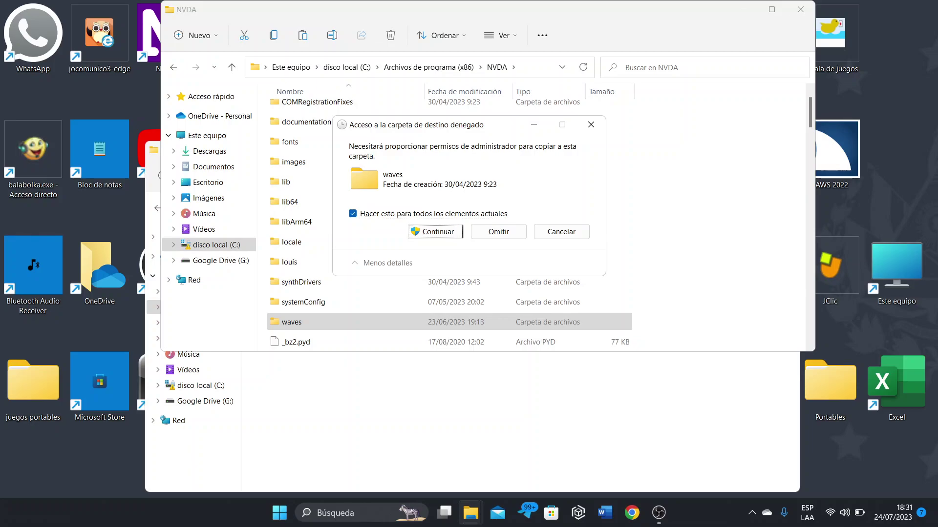
key(Return)
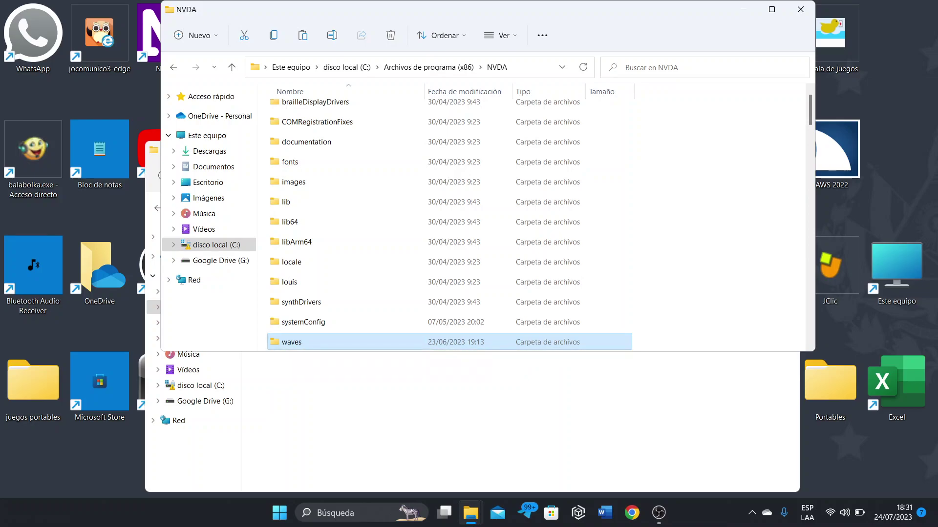
Step: Restart NVDA through its exit dialog to load the sounds from "4 tema"
key(Insert+q)
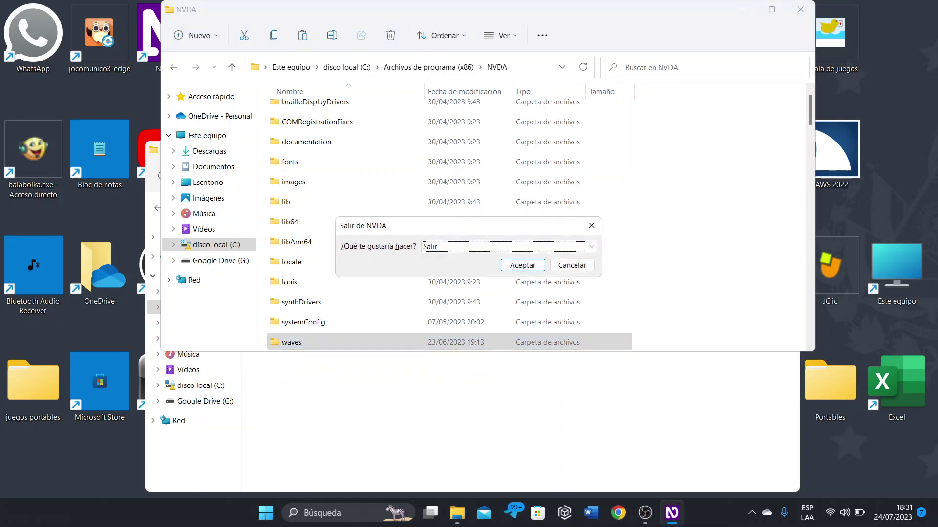
key(Down)
key(Return)
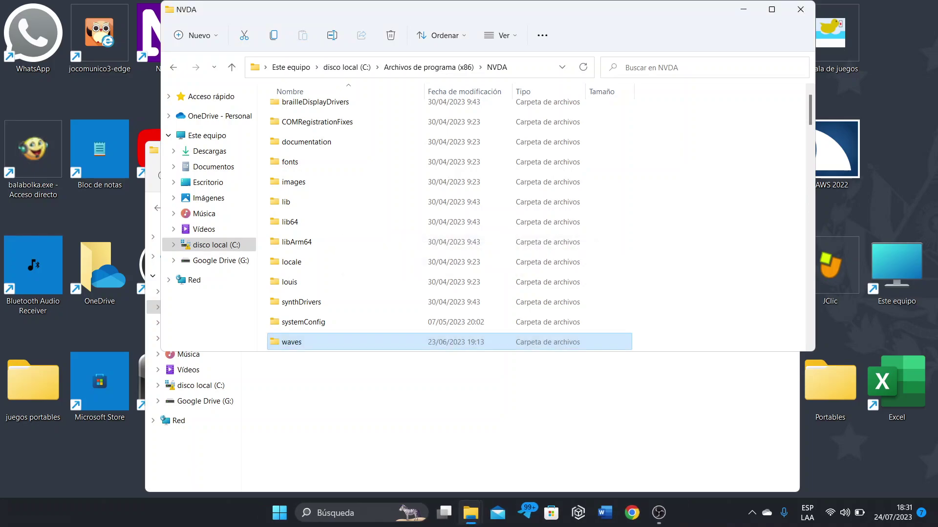
Step: Search Windows for "w" to test the theme's suggestion sound, and close the search
key(super)
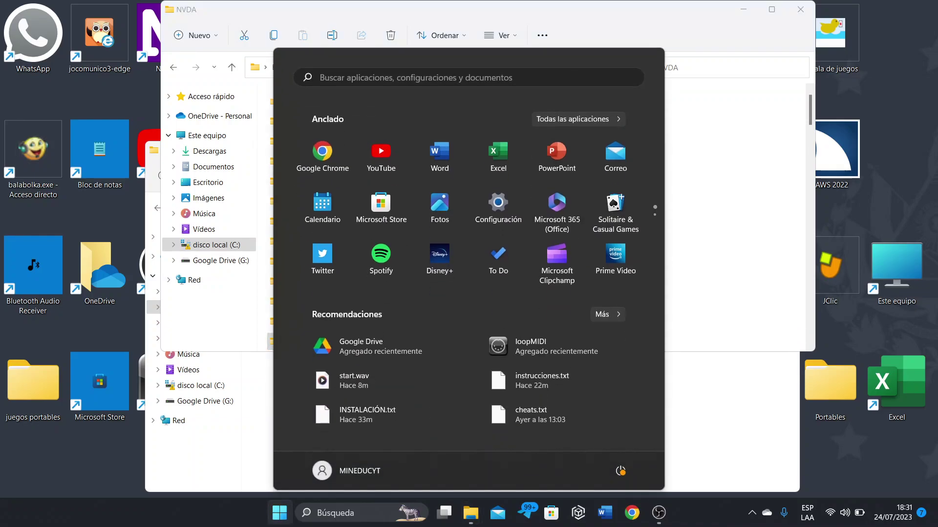
text(w)
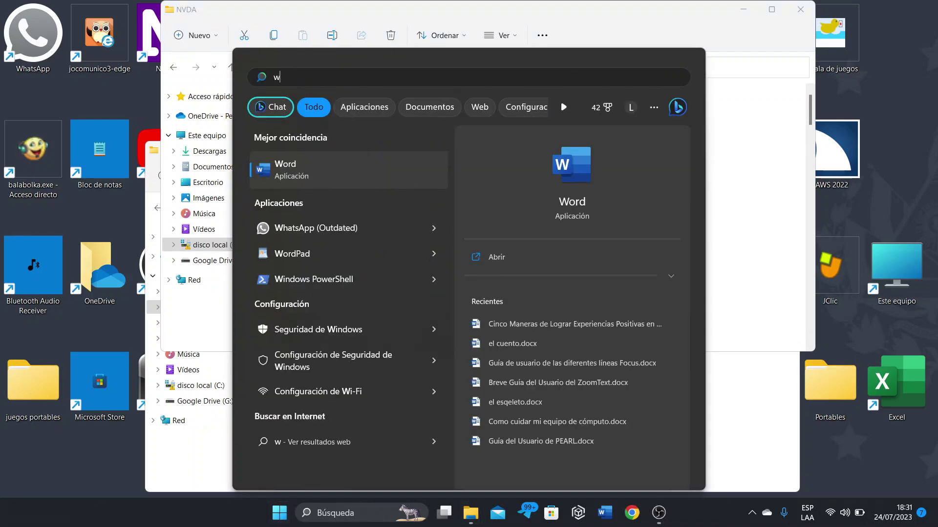
key(Escape)
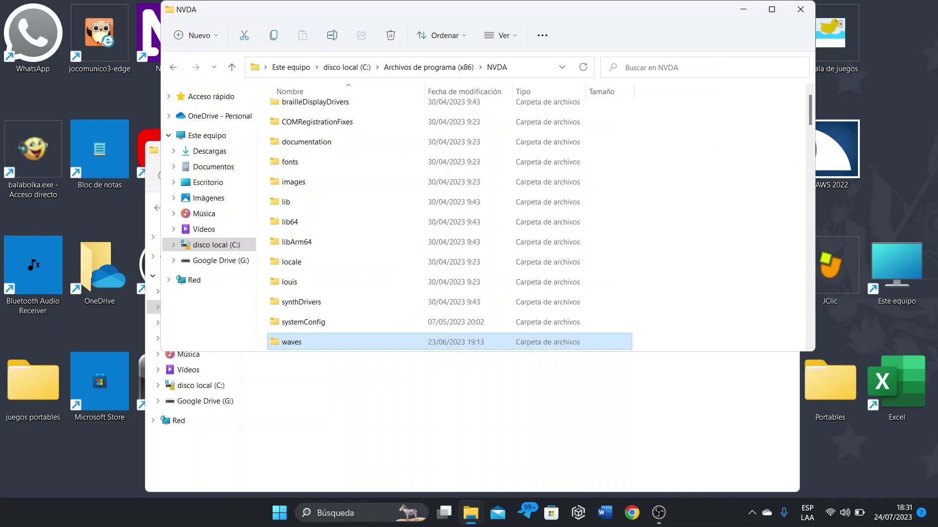
Step: Open Google Chrome from the desktop, move the focus through the new tab page to its search box to test the mode sounds, and close the browser
key(super+d)
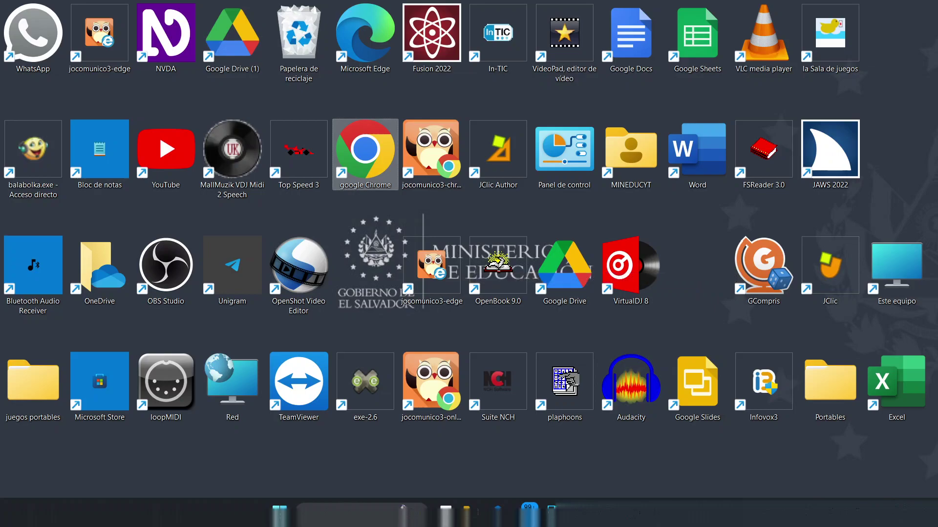
key(Right)
key(Return)
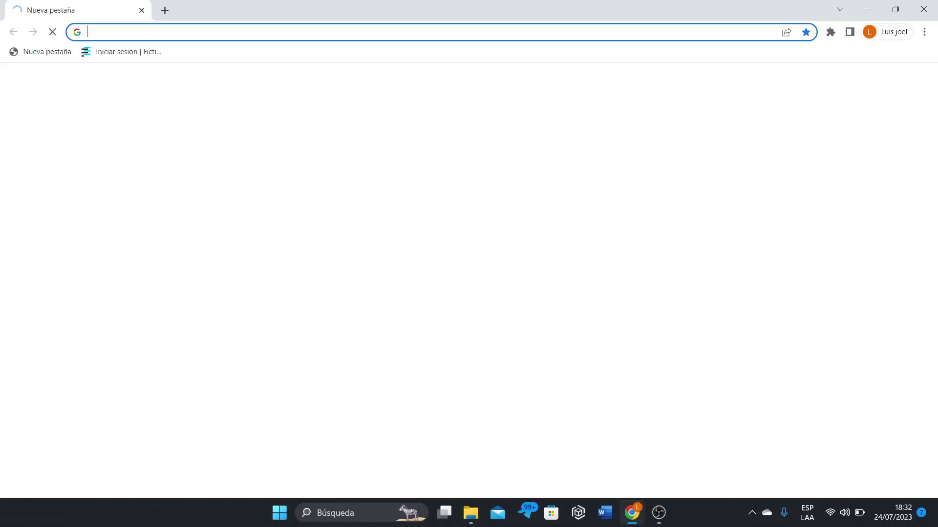
key(Tab)
key(Tab)
key(Tab)
key(Tab)
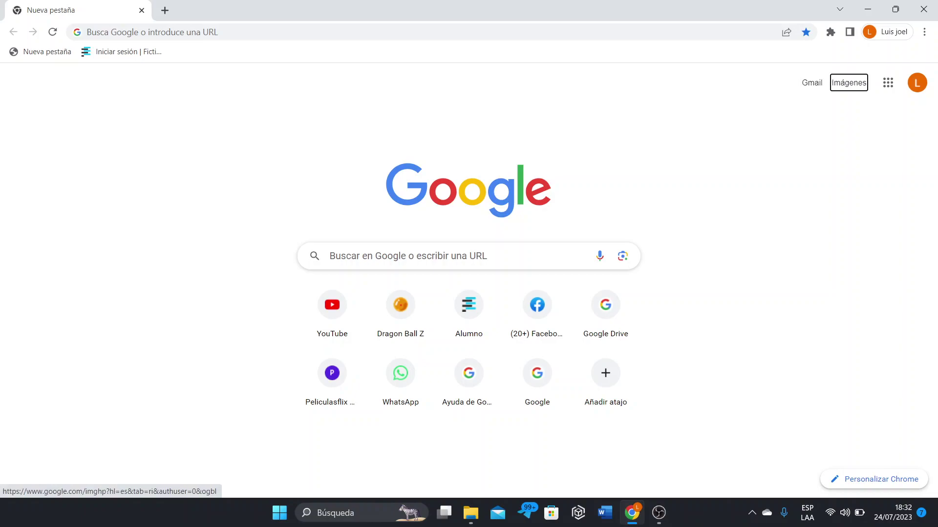
key(Tab)
key(Tab)
key(Tab)
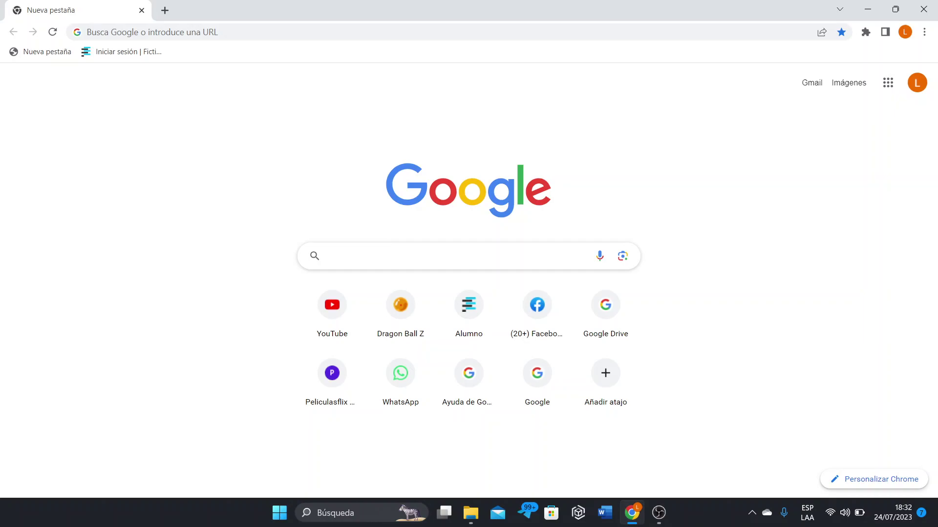
key(super+d)
Step: Open the "sonidos predeterminados de NVDA" folder in the NVDA sound pack and copy its waves folder
key(alt+Tab)
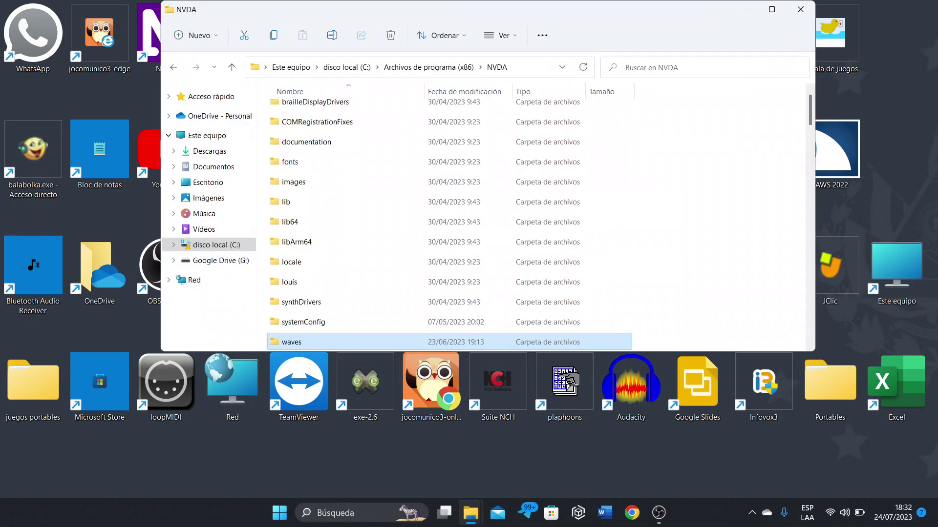
key(alt+Tab)
key(alt+Up)
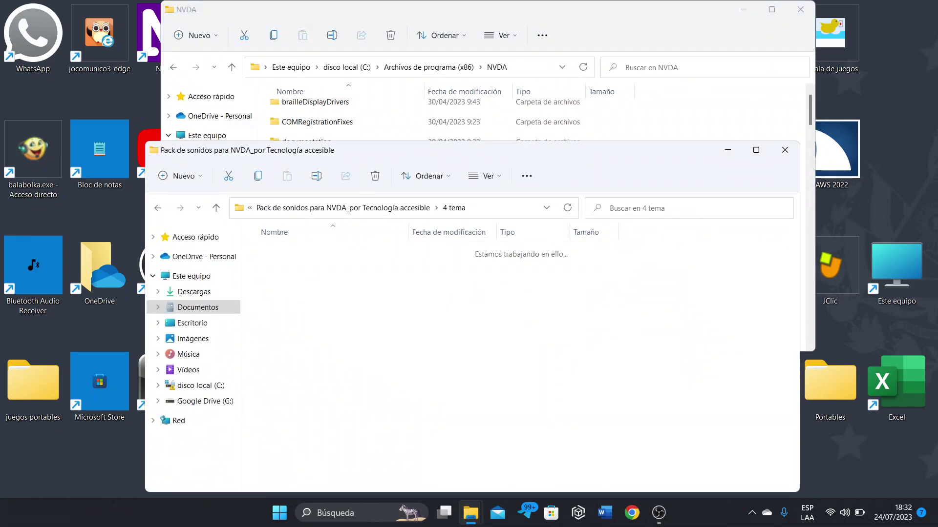
key(Down)
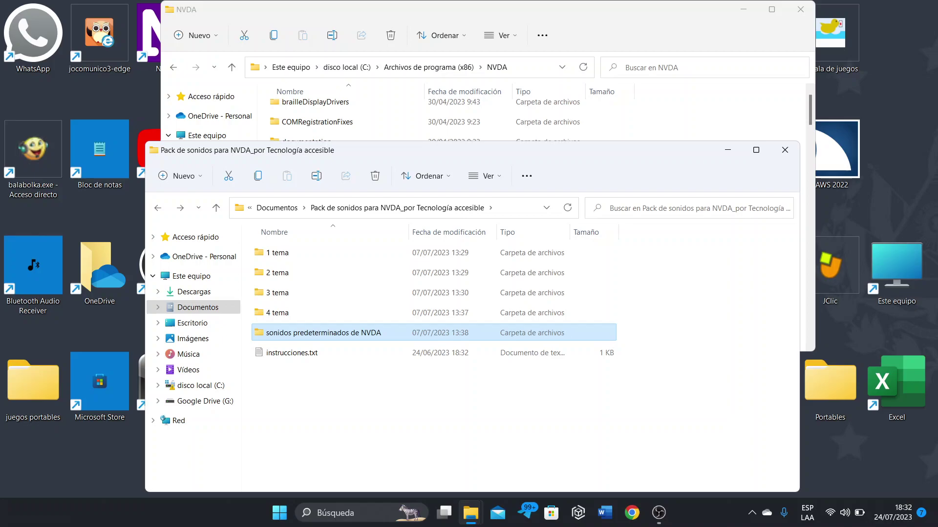
click(292, 353)
click(323, 333)
key(Up)
key(Down)
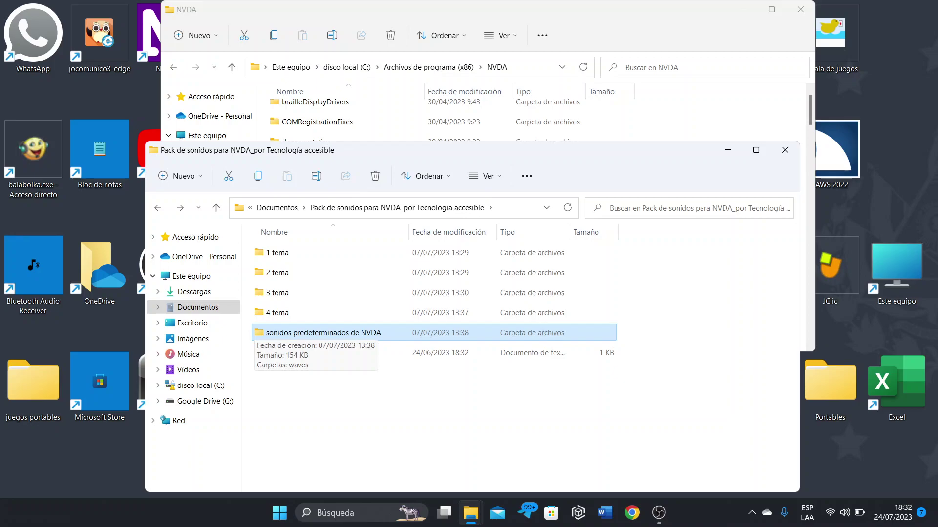
key(Return)
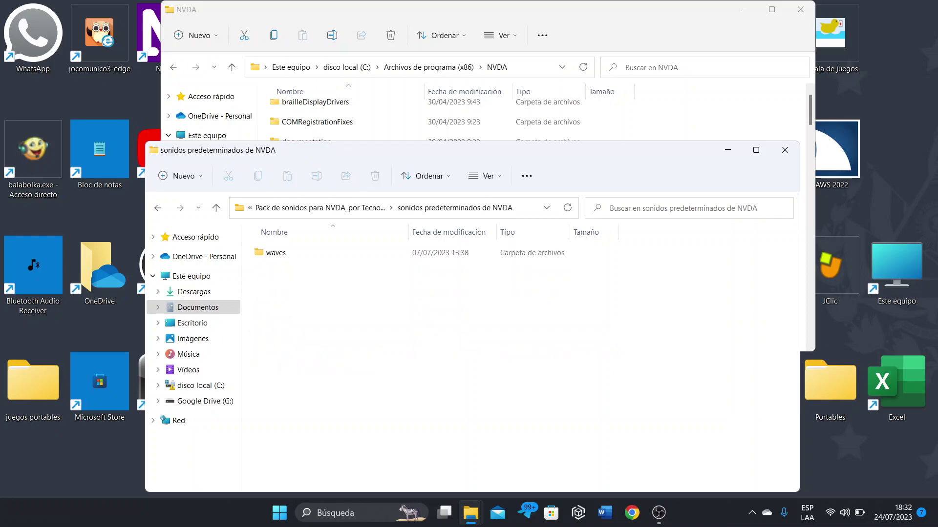
click(276, 252)
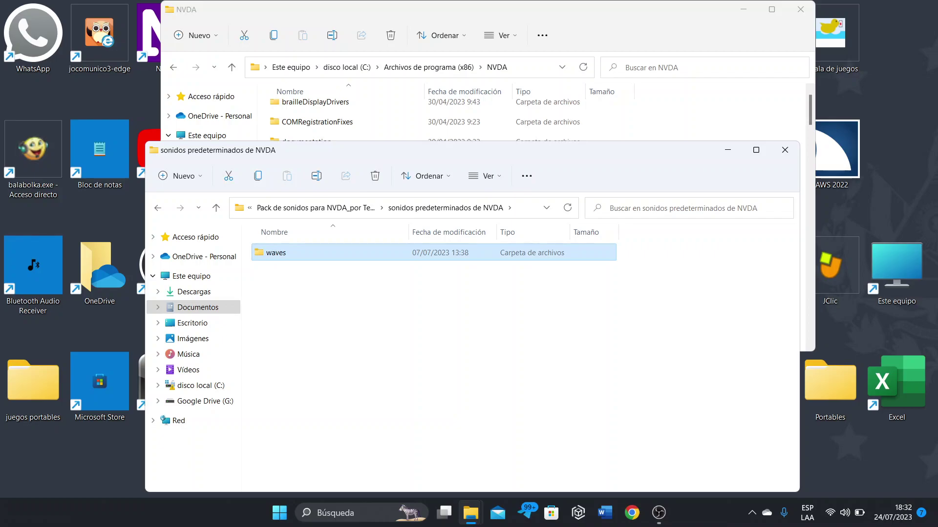
key(ctrl+c)
Step: Paste the default waves folder into the NVDA program folder, replacing existing files and granting administrator permission for all current items
key(alt+Tab)
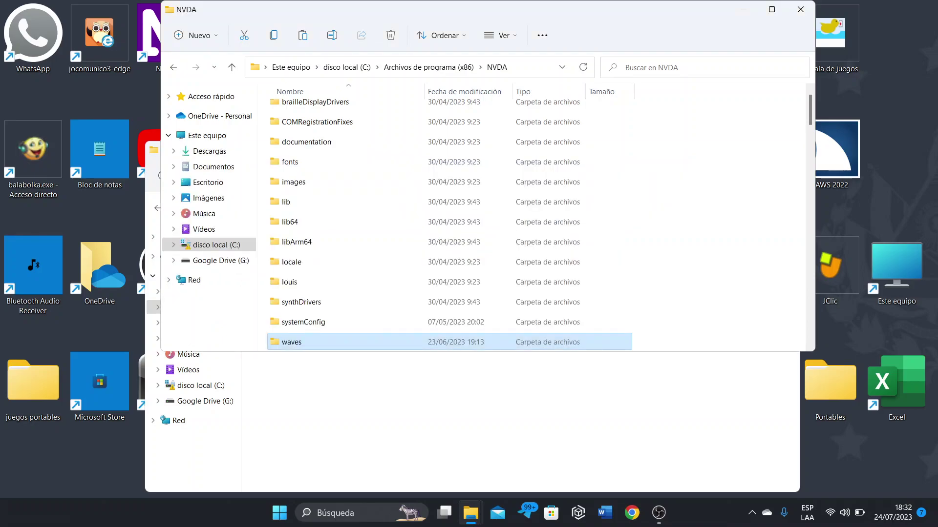
scroll(274, 322, down, 1)
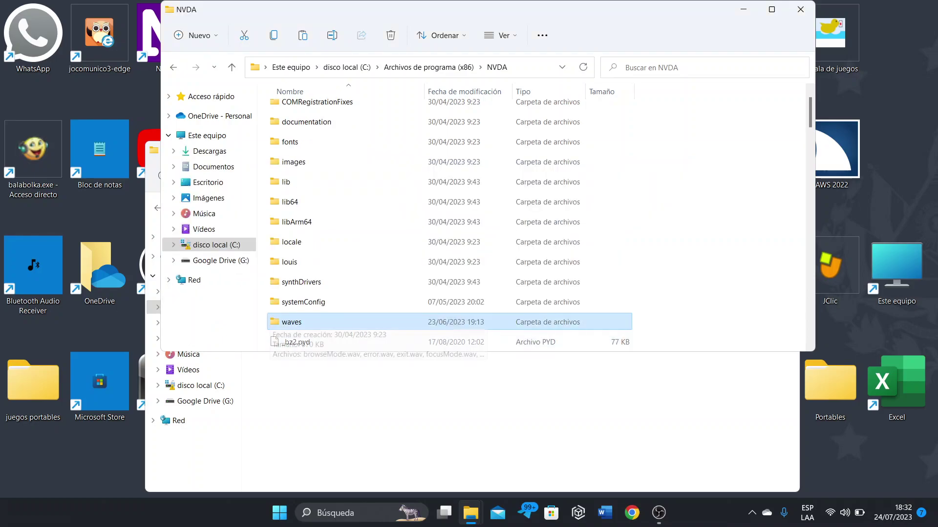
key(ctrl+v)
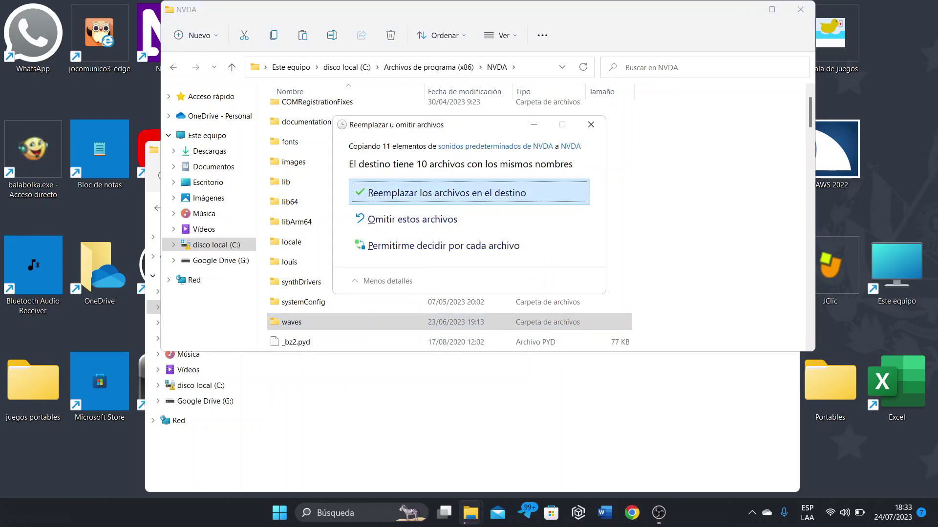
key(Return)
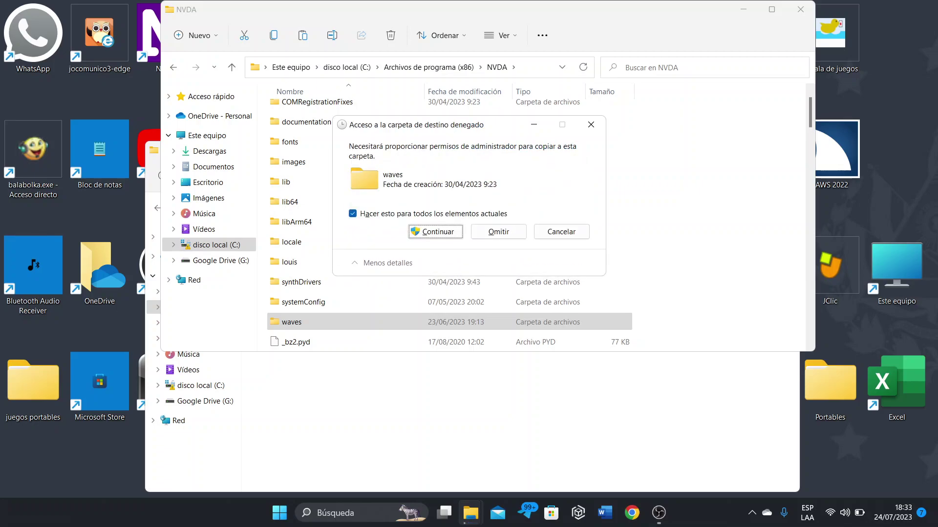
key(shift+Tab)
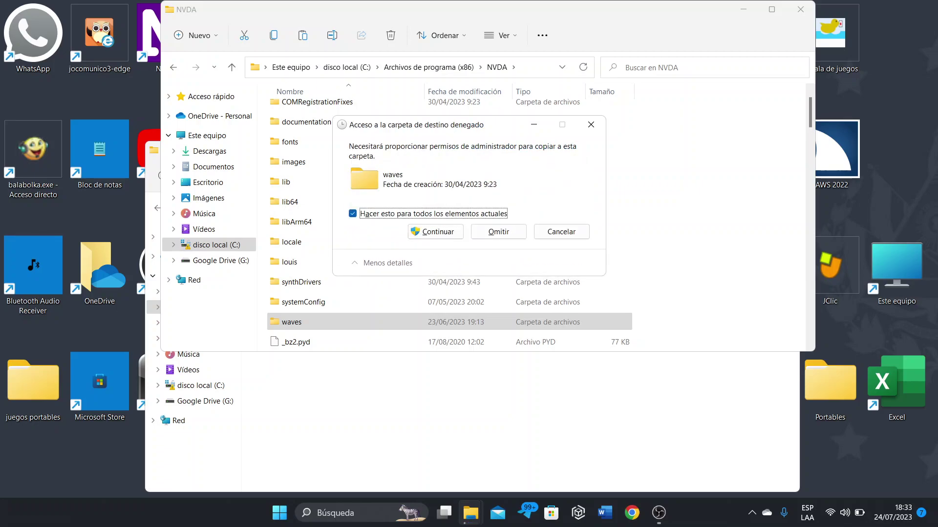
key(Tab)
key(Return)
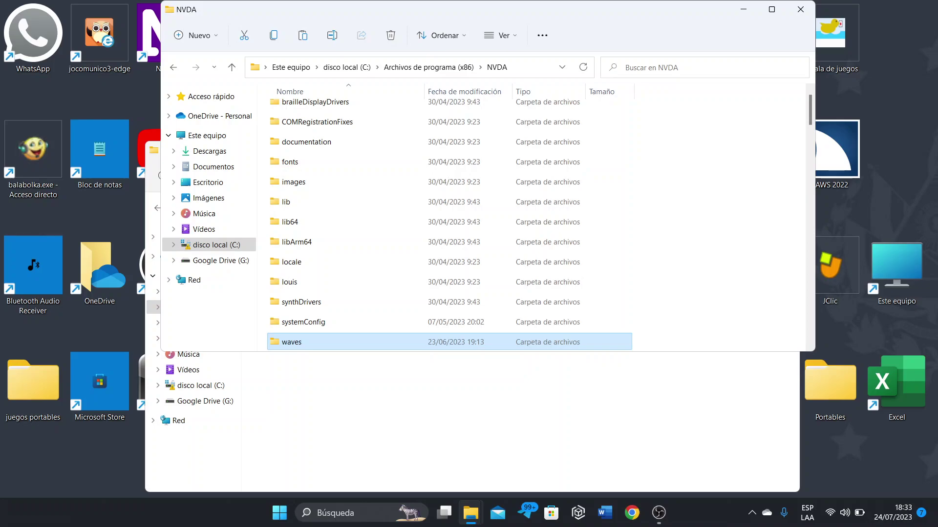
Step: Restart NVDA through its exit dialog to load the restored default sounds
key(Down)
key(Up)
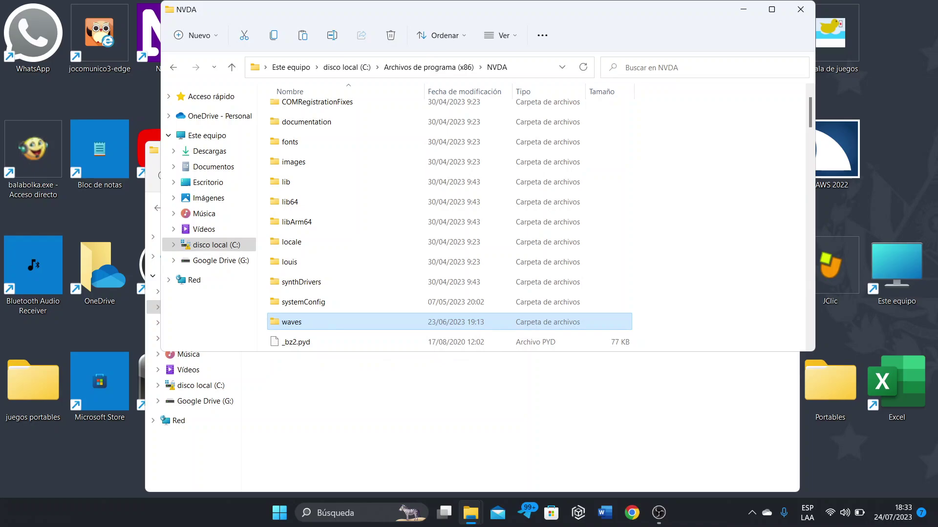
key(insert+q)
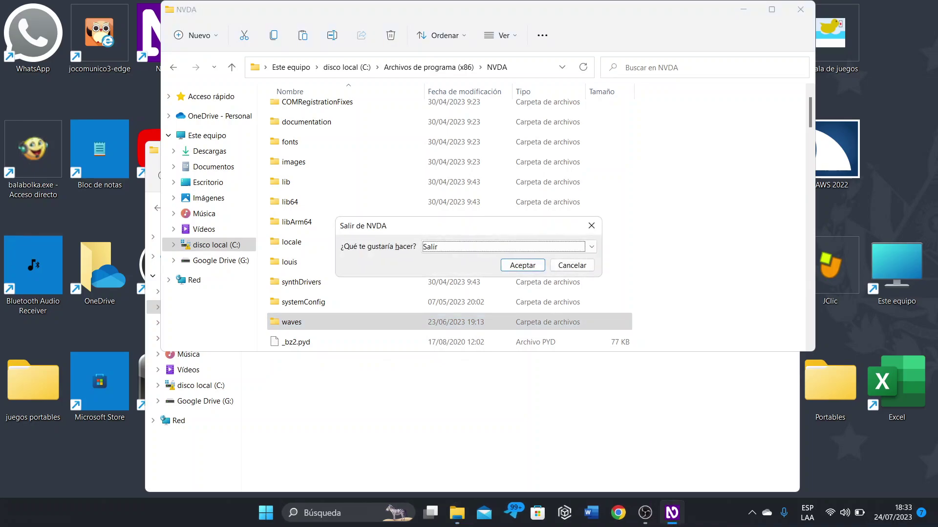
key(Down)
key(Return)
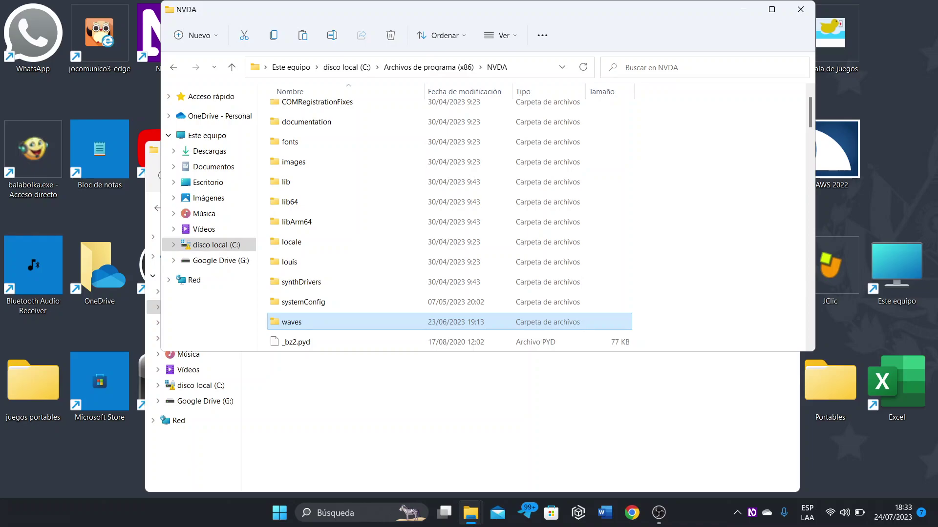
Step: Search Windows for "o" to test the default suggestion sound, then open and close the Start menu from the desktop
key(super)
text(o)
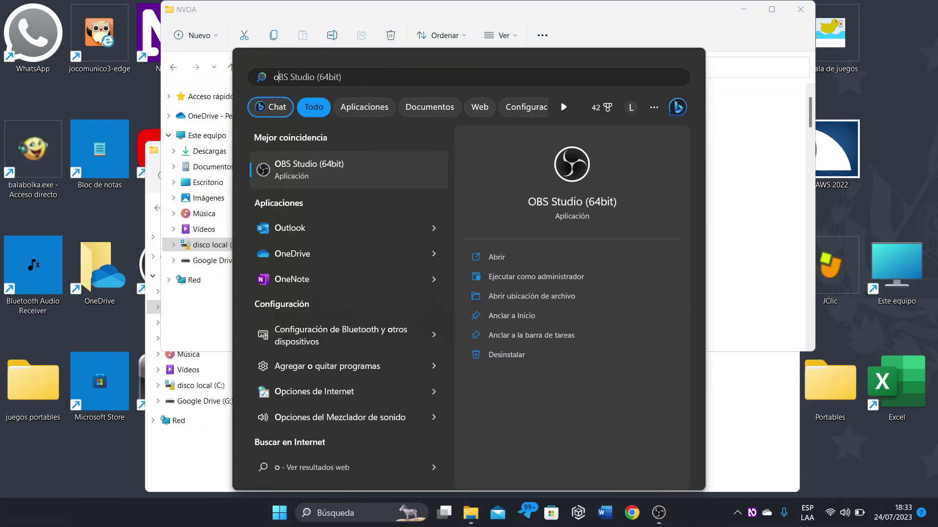
key(super+d)
key(super)
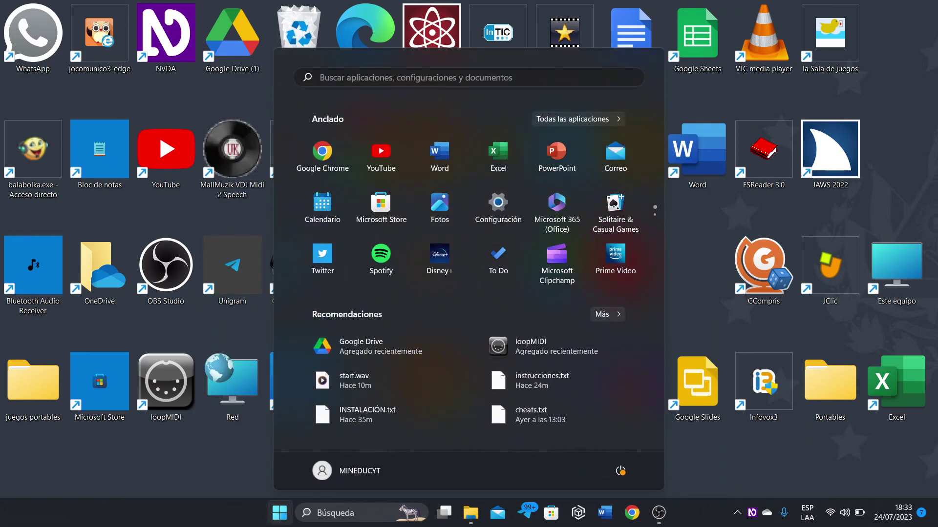
key(Escape)
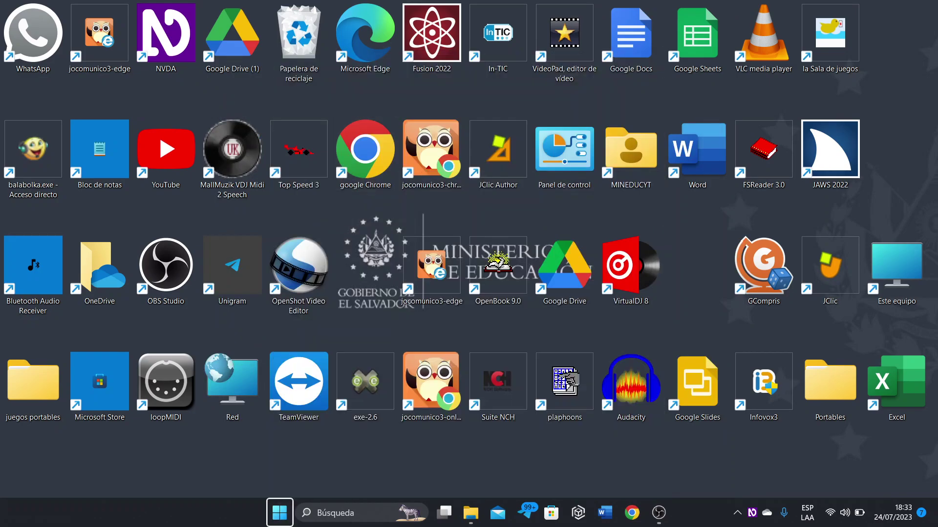
key(super)
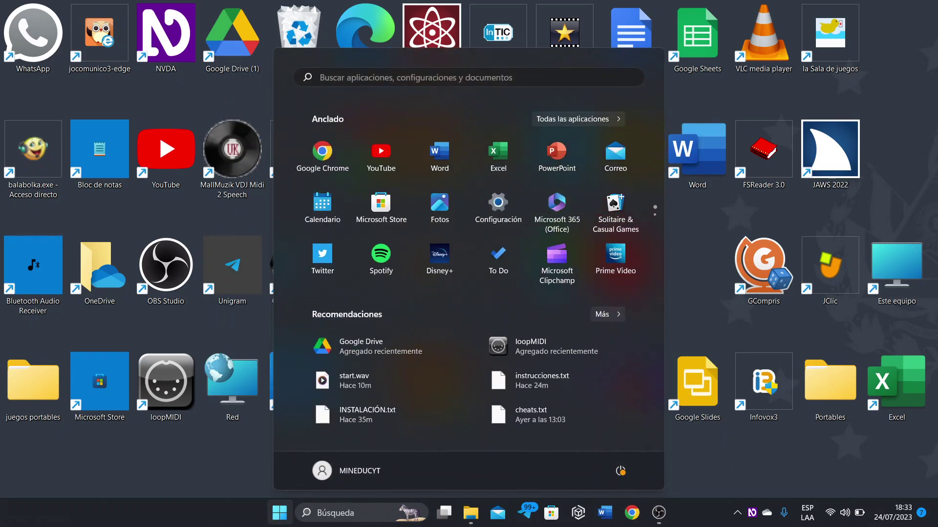
key(Escape)
key(alt+Tab)
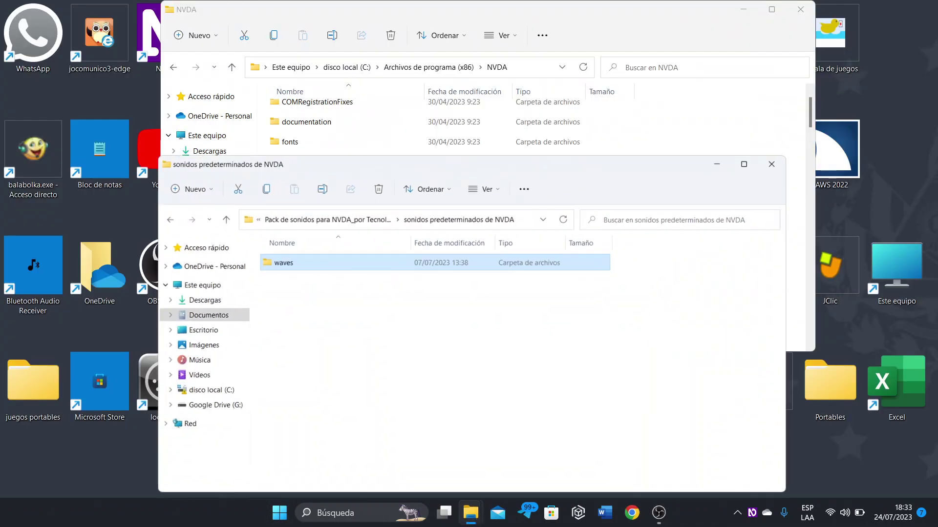
Step: Return to the desktop and search Windows for "o" again to test the default sounds, closing the search
key(super+d)
key(Tab)
key(Return)
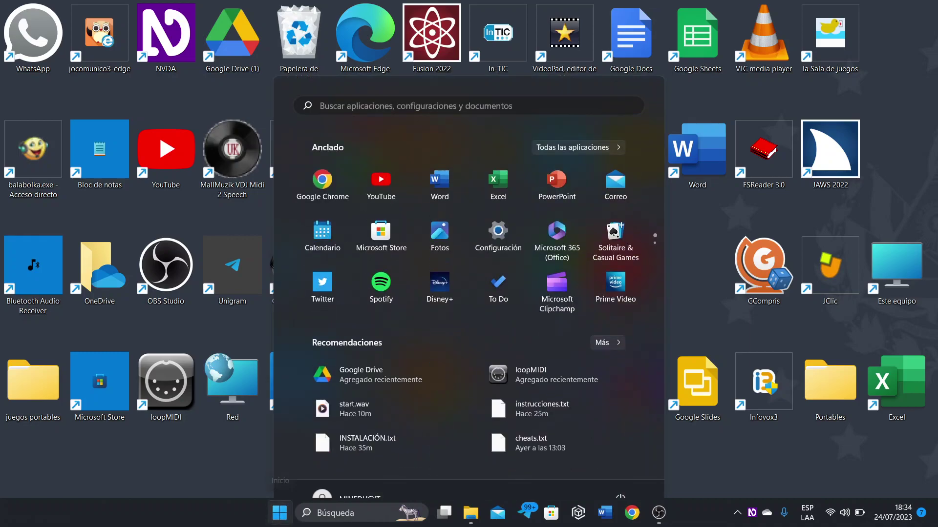
text(o)
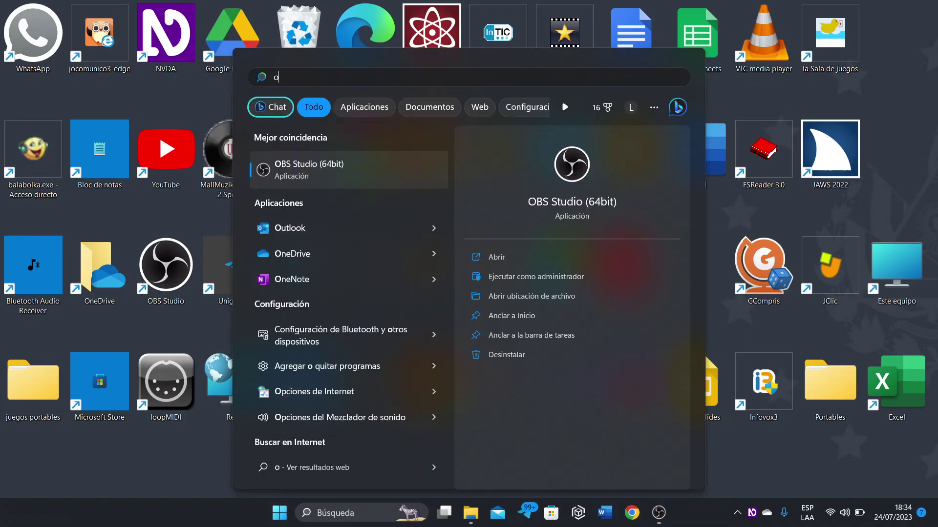
key(Escape)
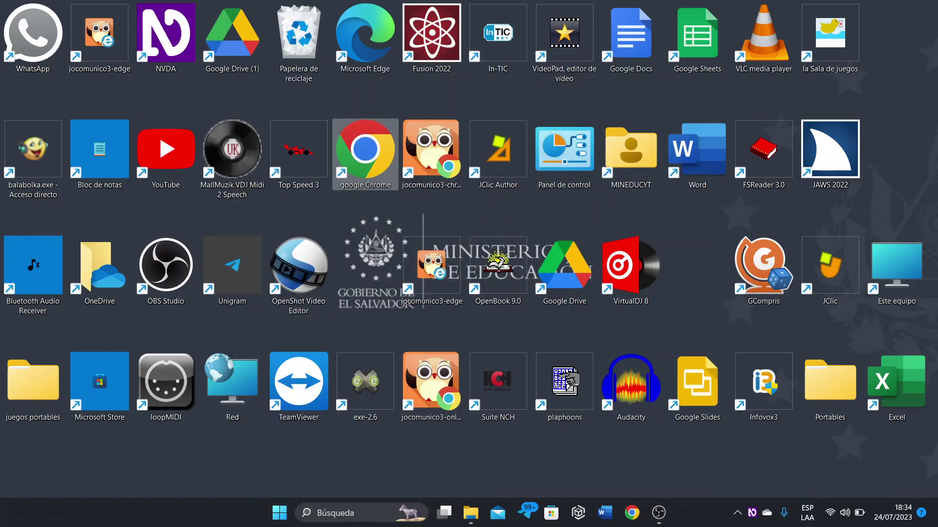
Step: Search Windows for "oooiijj", move the focus to its open-in-browser option, and close the search
key(super)
text(o)
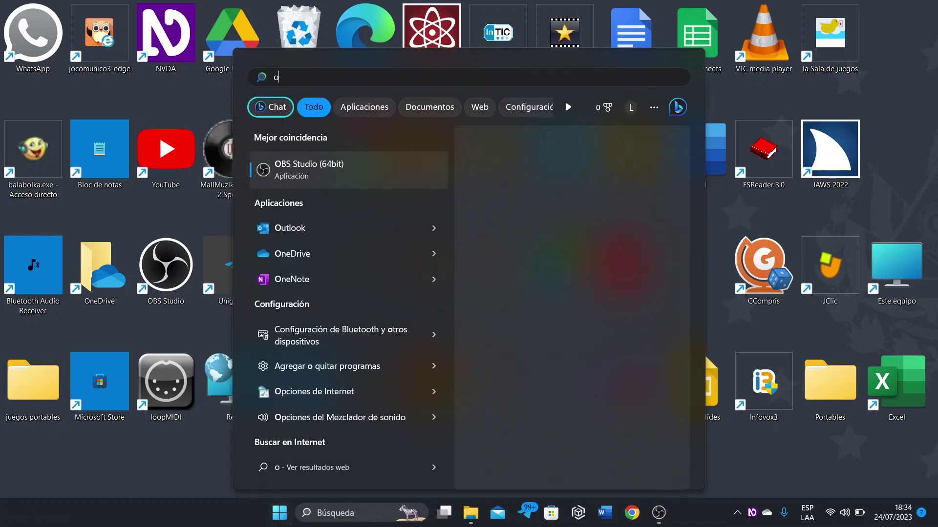
text(ooiijj)
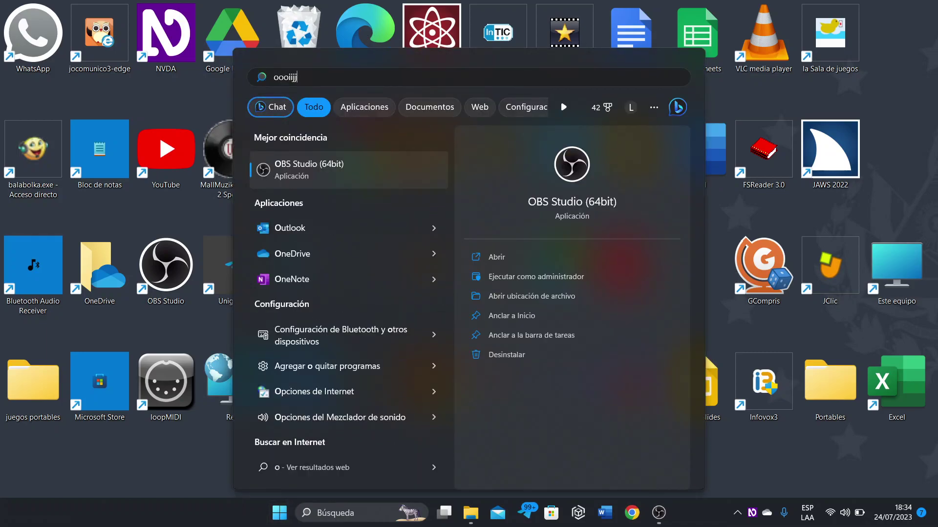
key(Tab)
key(Tab)
key(Tab)
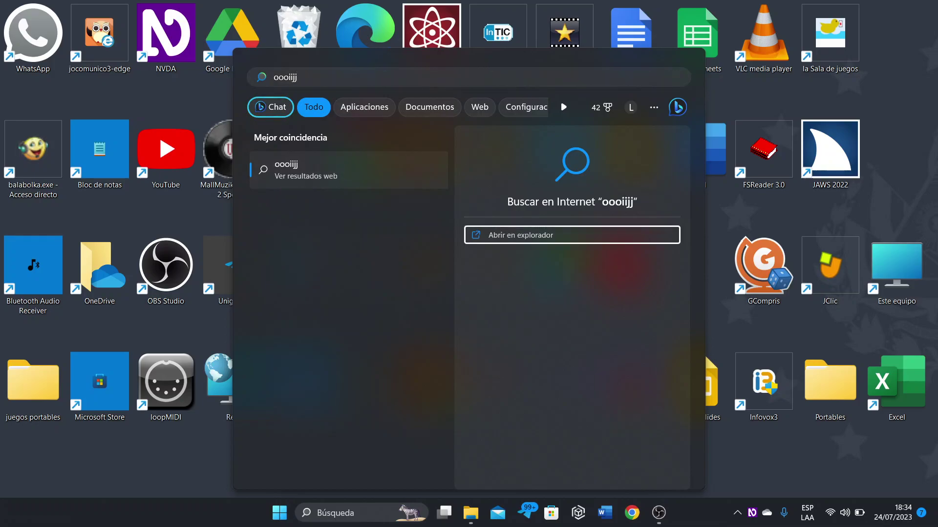
key(Escape)
Step: Switch to the OBS Studio window
key(alt+Tab)
key(alt+Tab)
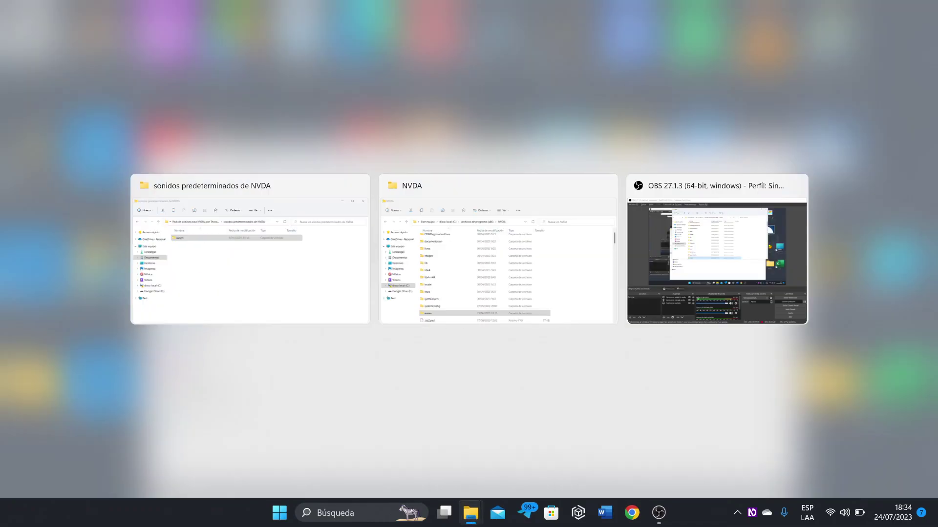
key(alt+Tab)
key(alt+Tab)
key(alt+Tab)
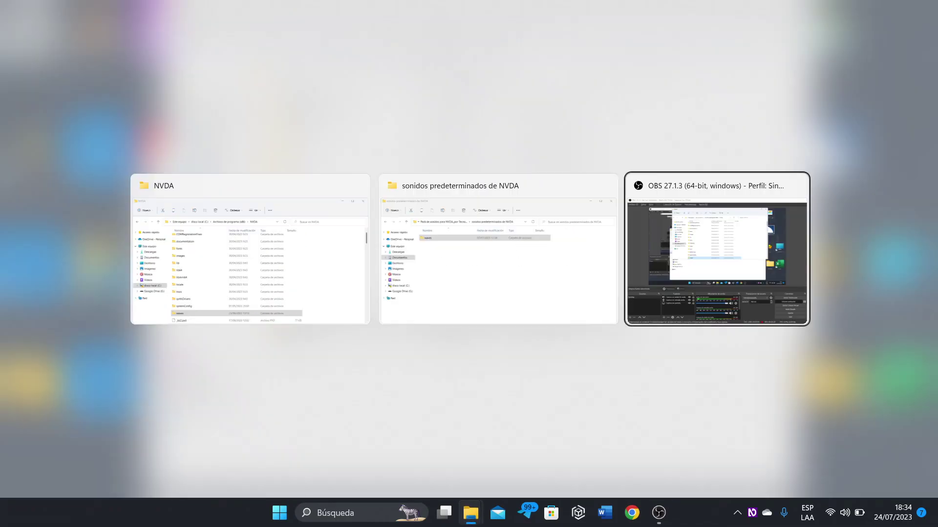